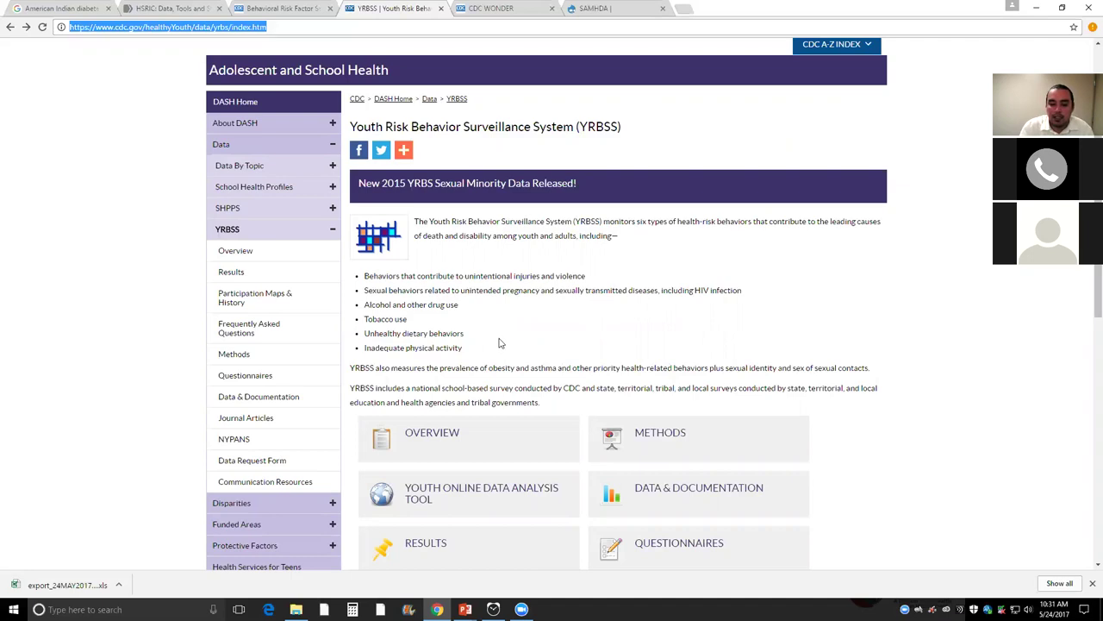
# Step: Open the Youth Online Data Analysis Tool from the Youth Risk Behavior Surveillance System page
pyautogui.scroll(-1, 506, 349)
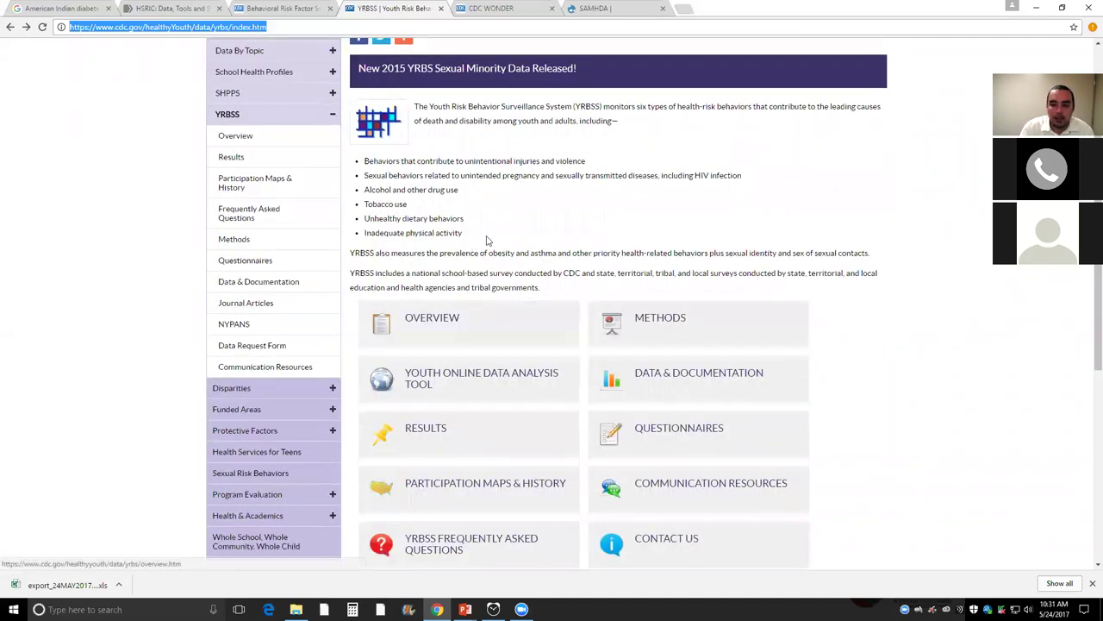
pyautogui.scroll(-1, 496, 238)
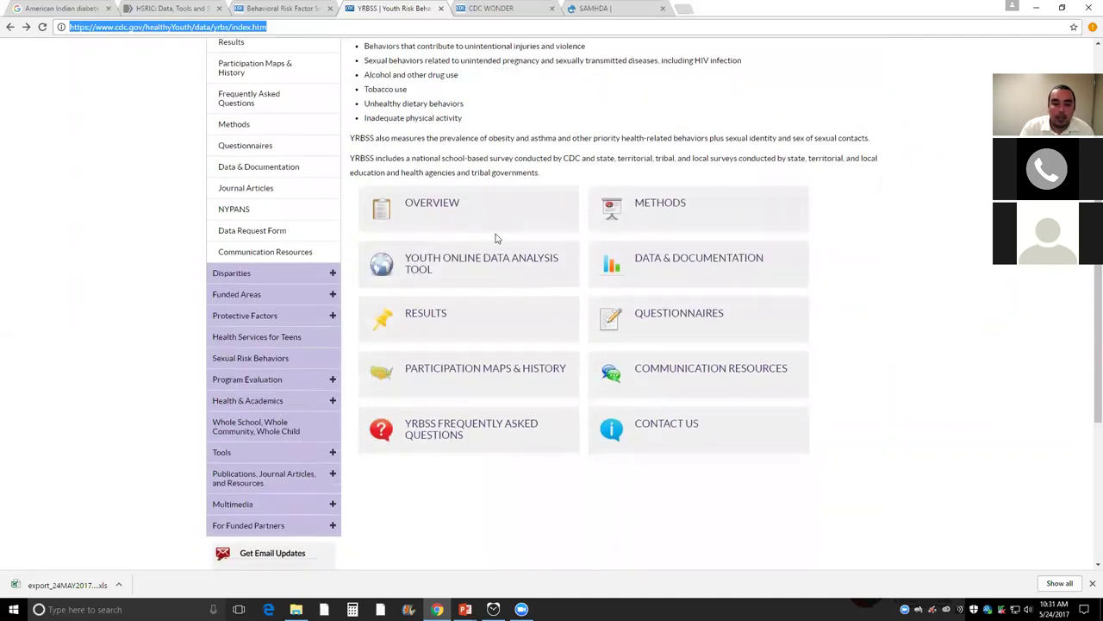
pyautogui.scroll(3, 500, 216)
pyautogui.scroll(-2, 529, 226)
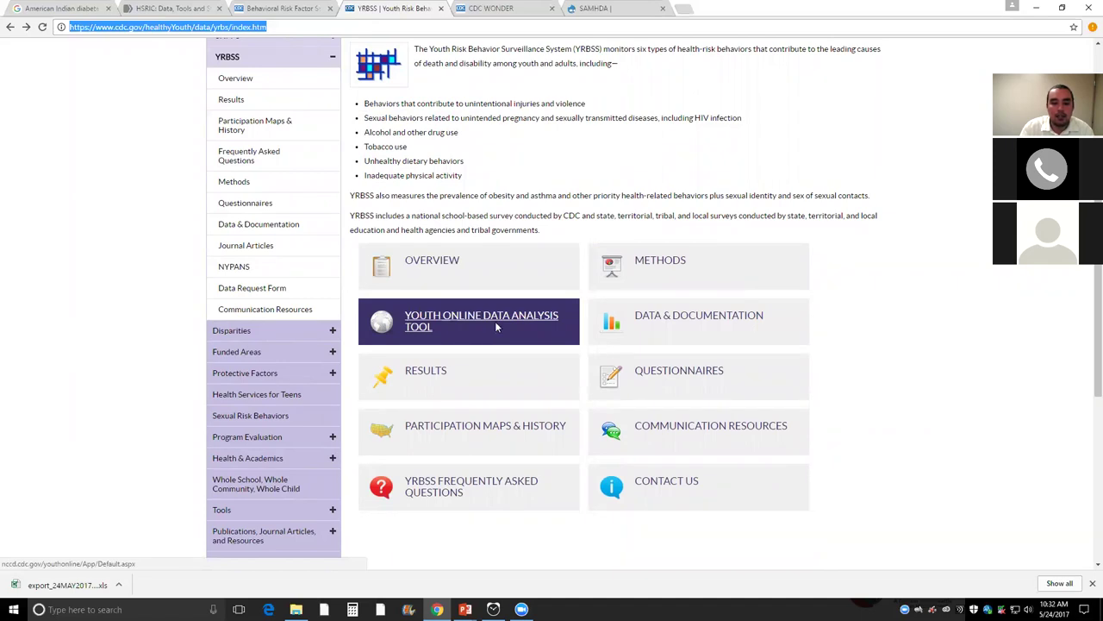
pyautogui.click(496, 325)
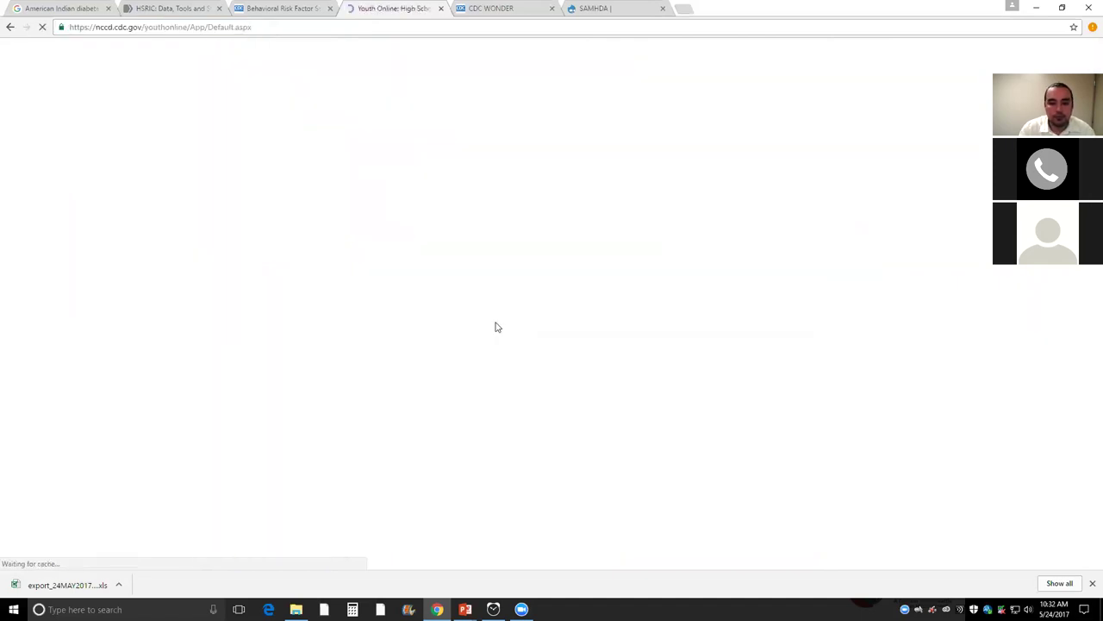
# Step: Select United States as the location for viewing all high school survey responses
pyautogui.scroll(-1, 356, 373)
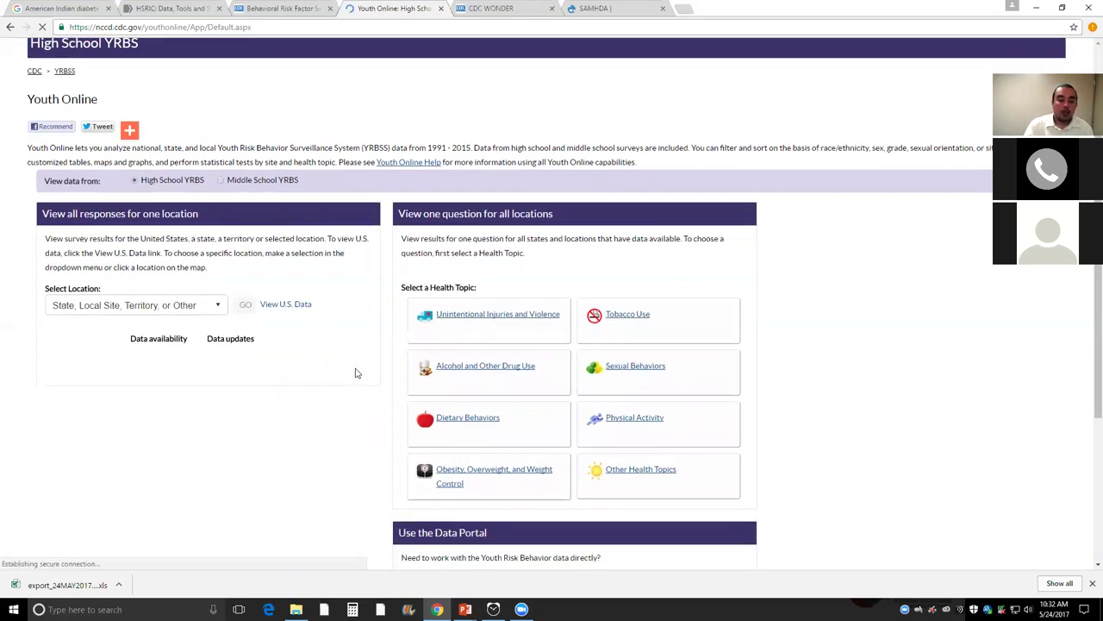
pyautogui.scroll(-1, 356, 372)
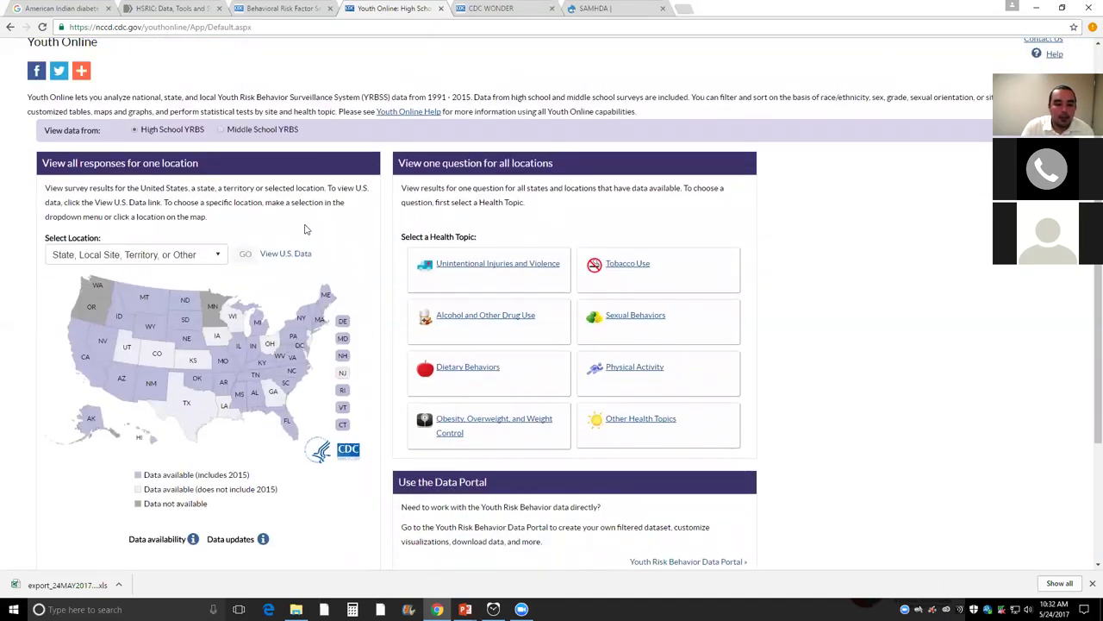
pyautogui.scroll(-1, 304, 229)
pyautogui.click(211, 197)
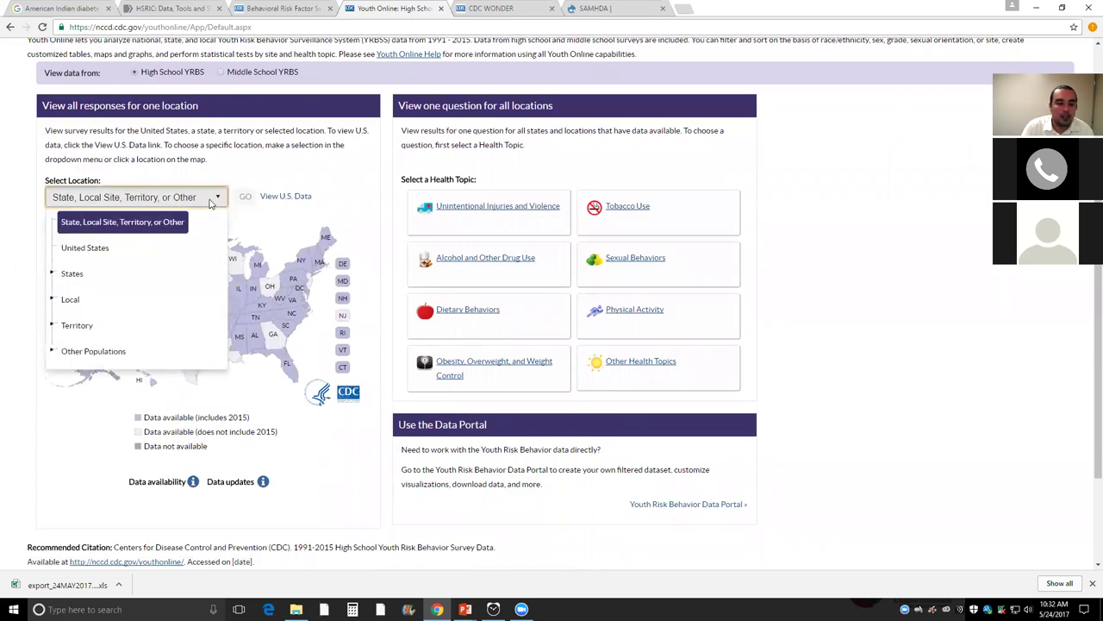
pyautogui.click(84, 248)
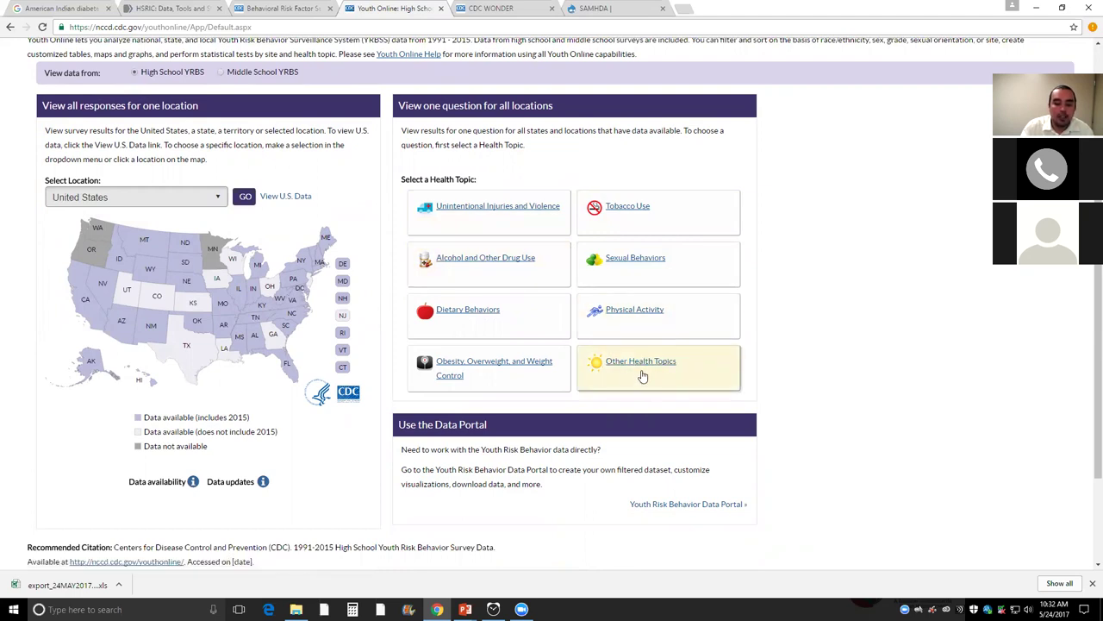
# Step: Open the results for the "Had obesity" question under the Obesity, Overweight, and Weight Control health topic
pyautogui.click(514, 374)
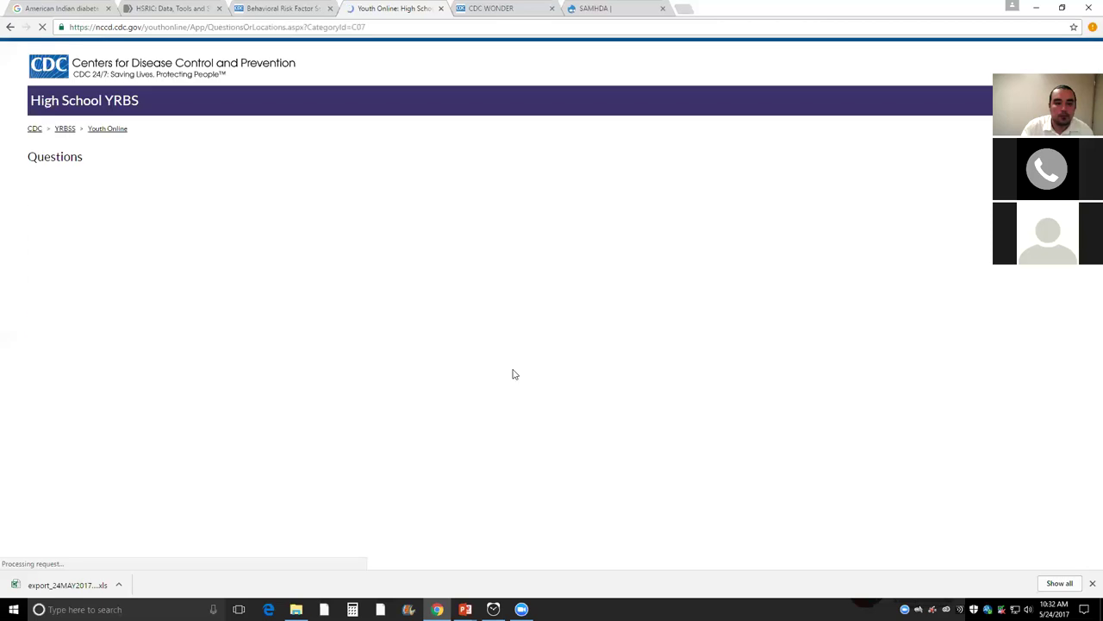
pyautogui.scroll(-1, 366, 392)
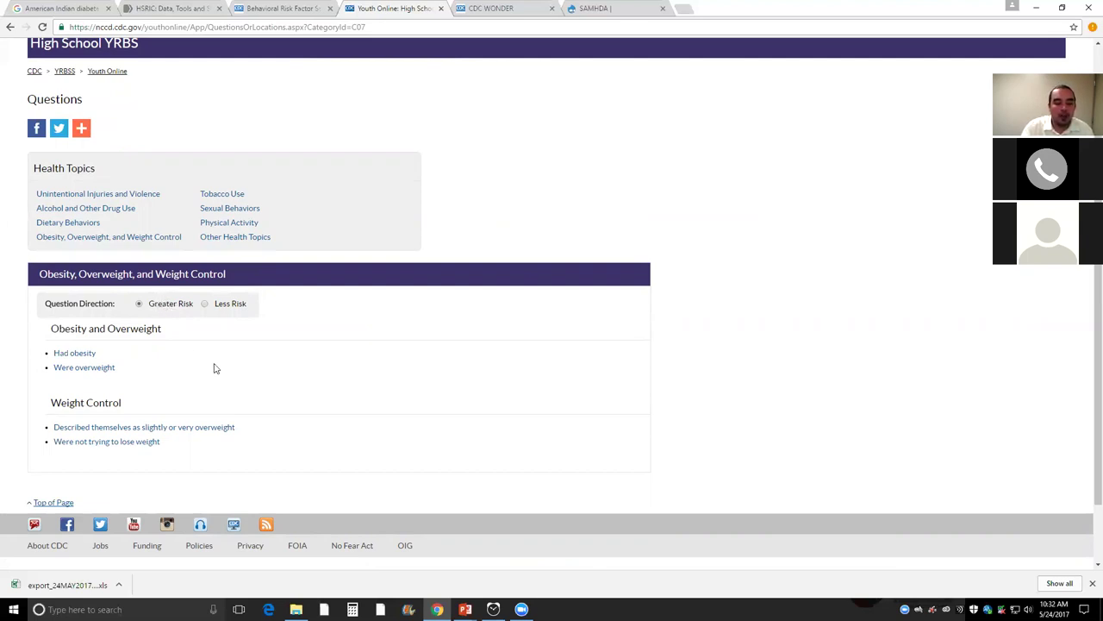
pyautogui.click(77, 355)
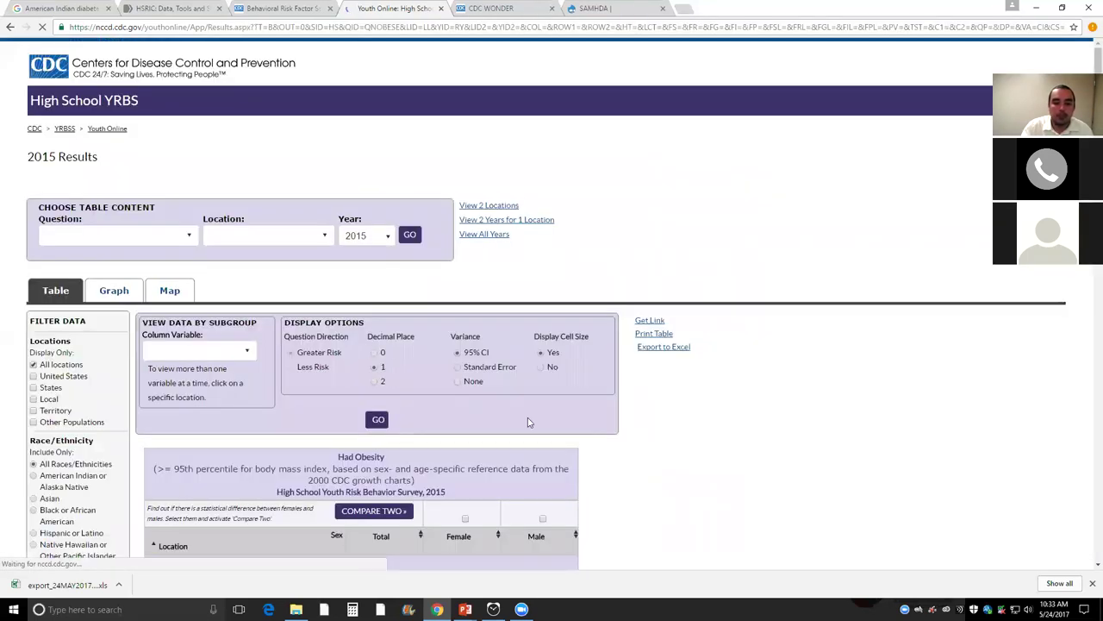
# Step: Break the obesity table down by Race and restrict the displayed locations to the United States
pyautogui.scroll(-2, 586, 424)
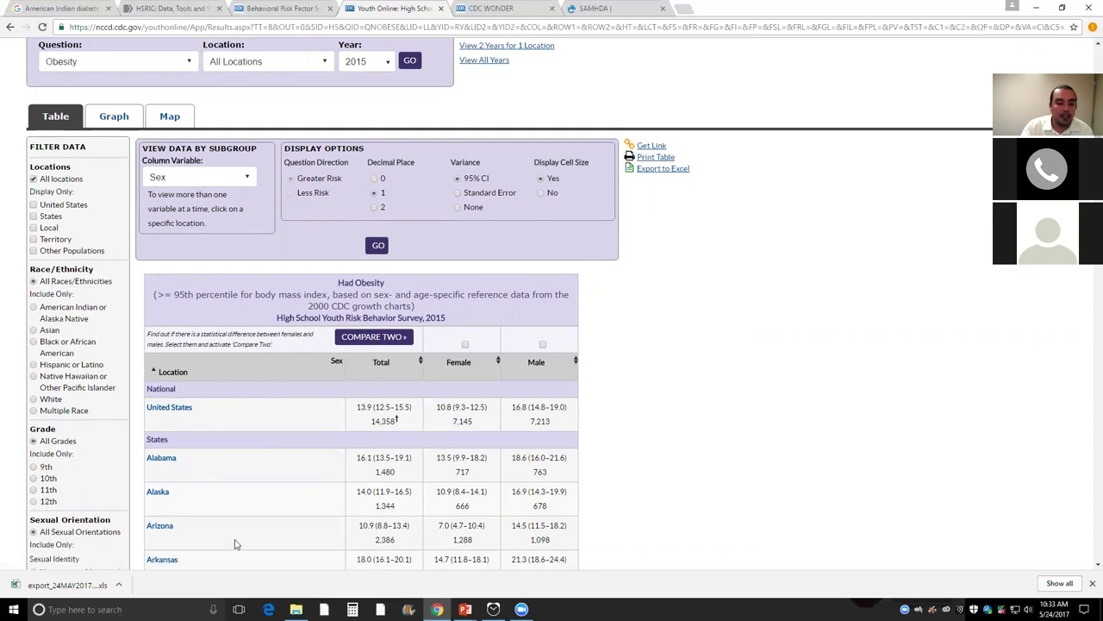
pyautogui.scroll(-2, 267, 481)
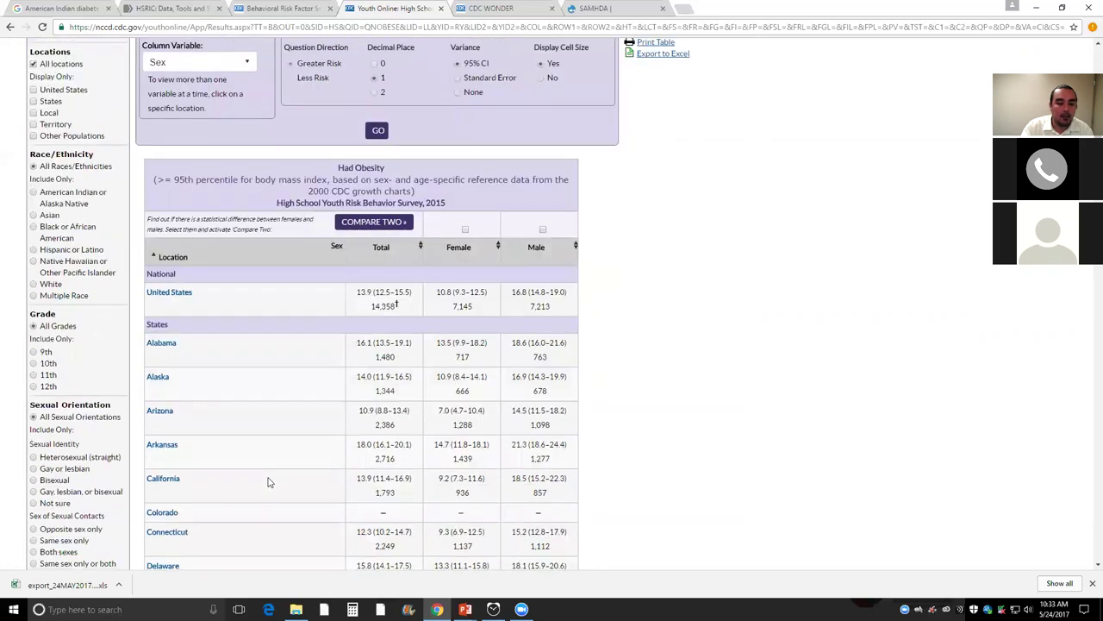
pyautogui.scroll(2, 268, 480)
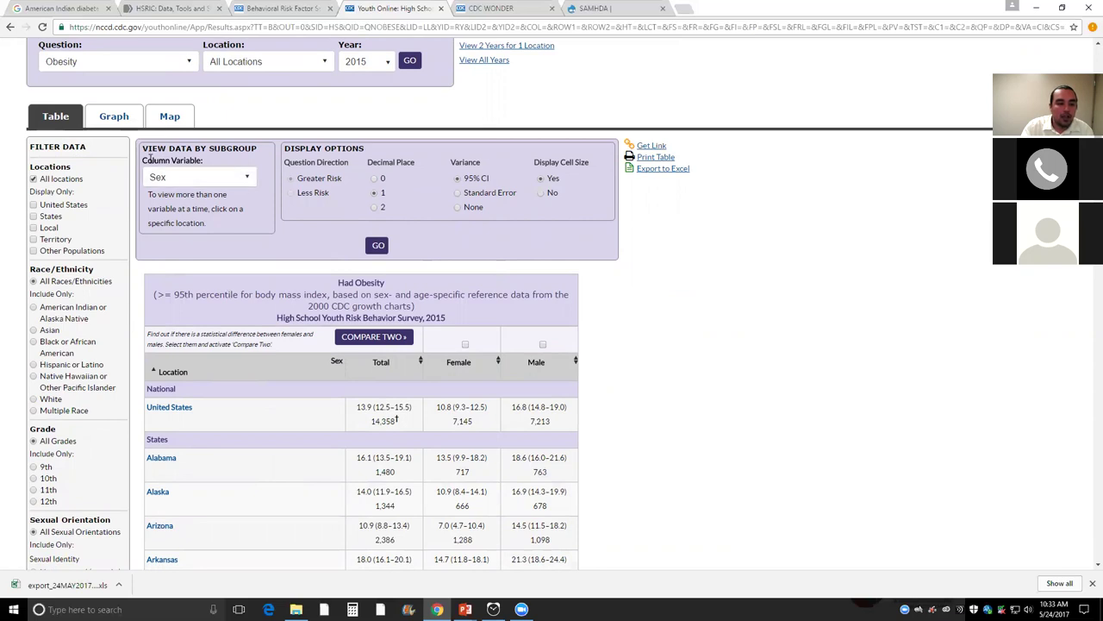
pyautogui.click(218, 180)
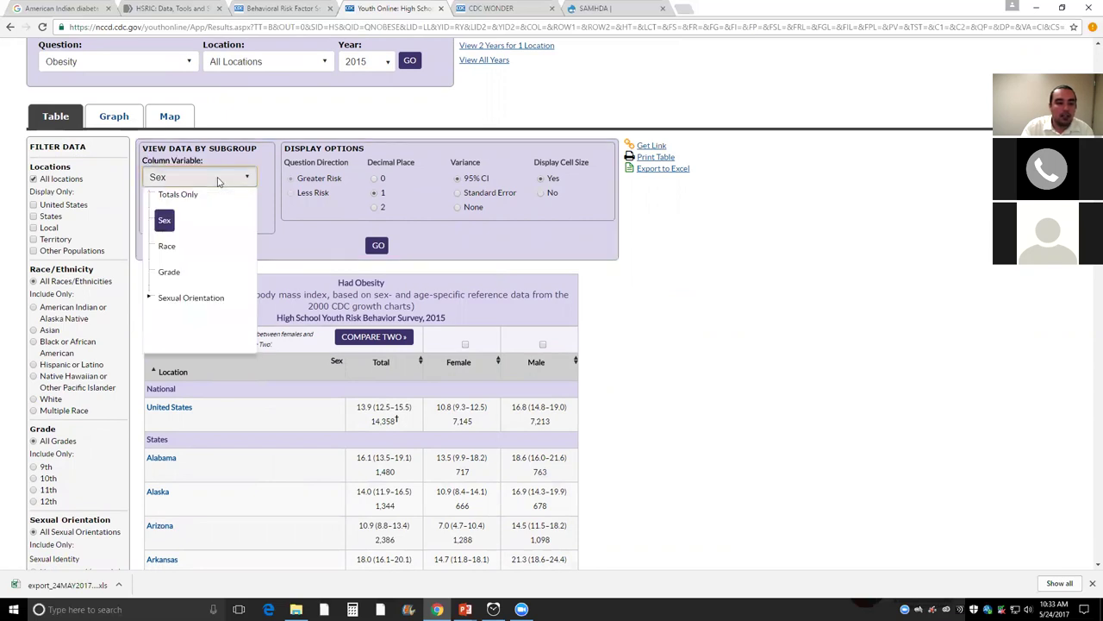
pyautogui.click(167, 254)
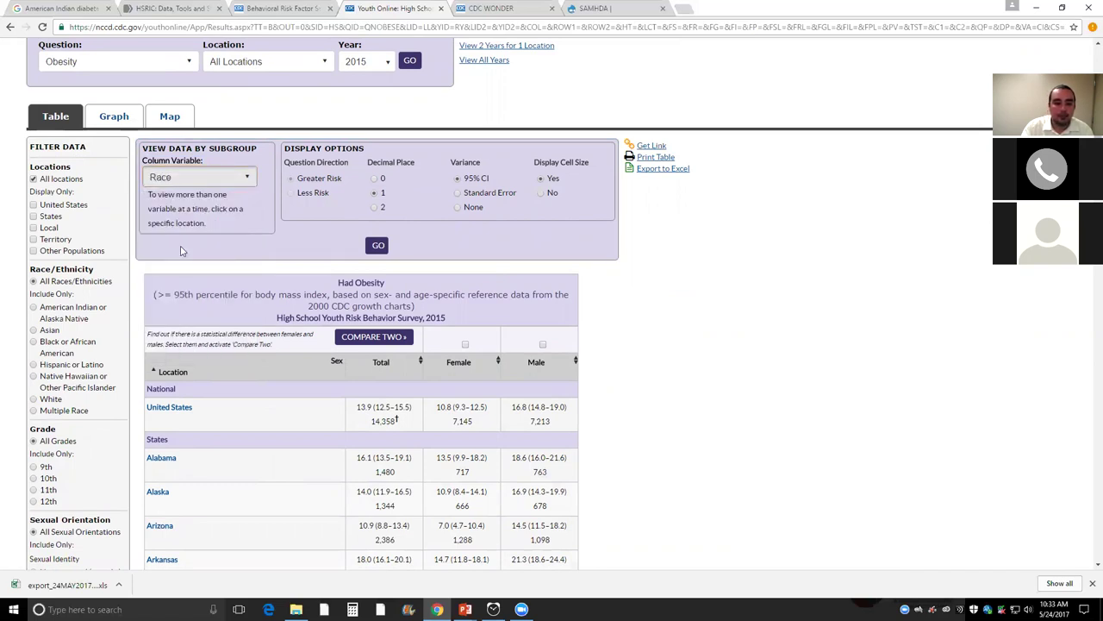
pyautogui.click(35, 205)
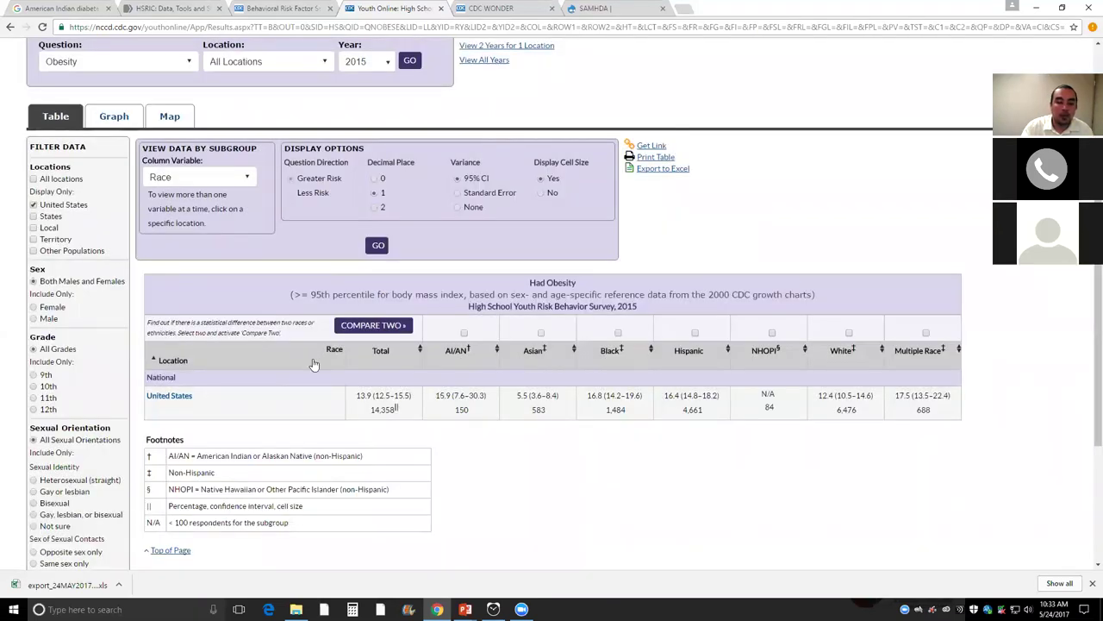
# Step: Highlight the AI/AN and White obesity percentages in the United States row to compare them
pyautogui.scroll(-1, 319, 362)
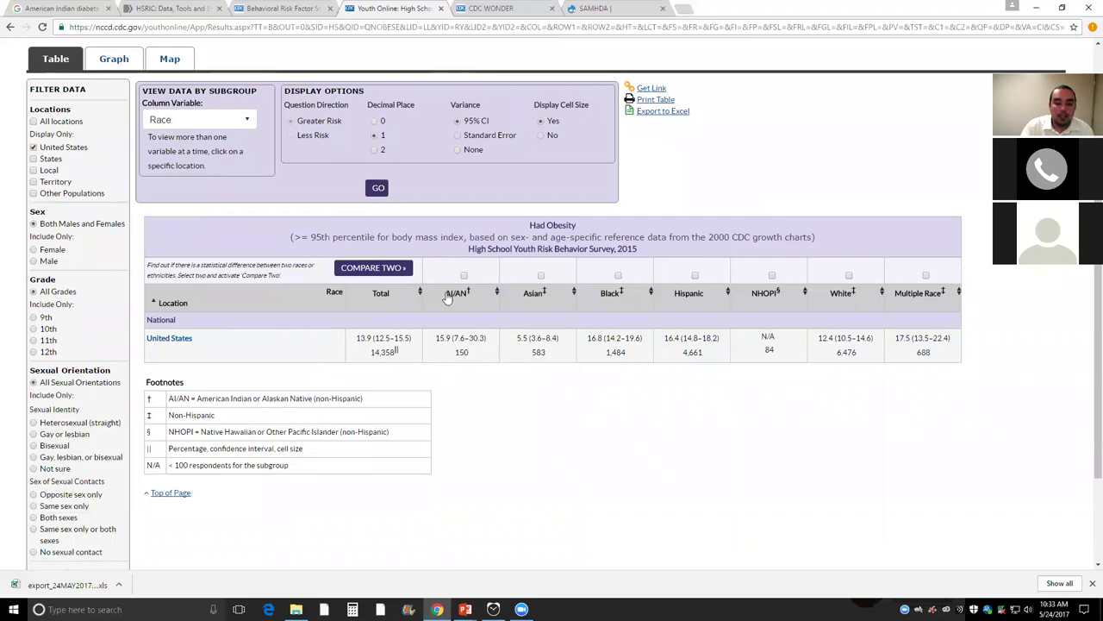
pyautogui.tripleClick(474, 303)
pyautogui.moveTo(472, 317); pyautogui.dragTo(473, 321)
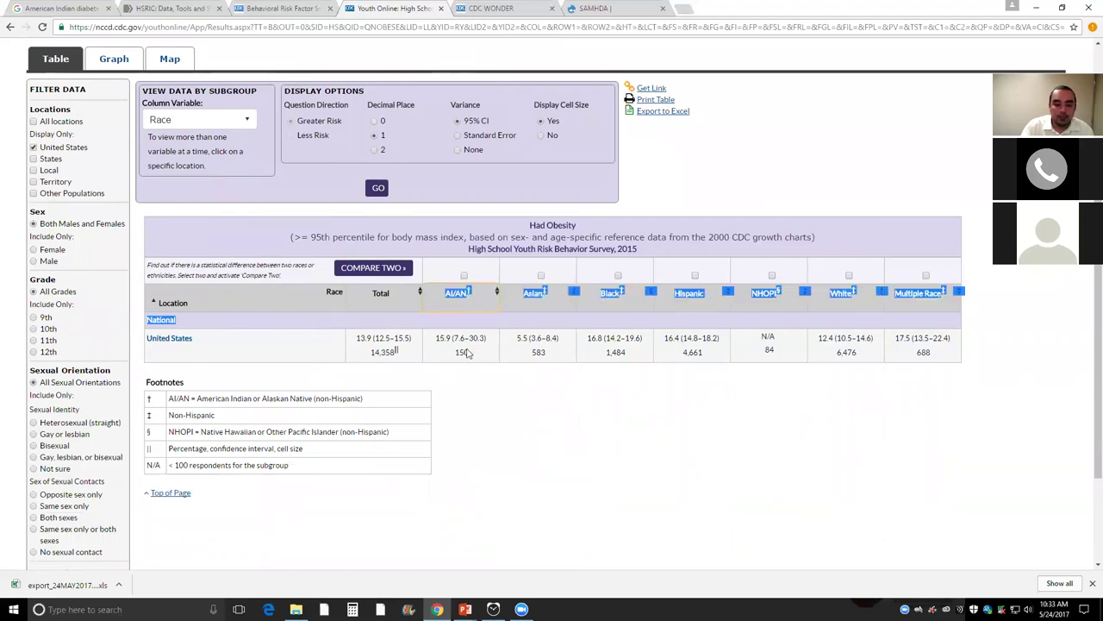
pyautogui.click(448, 342)
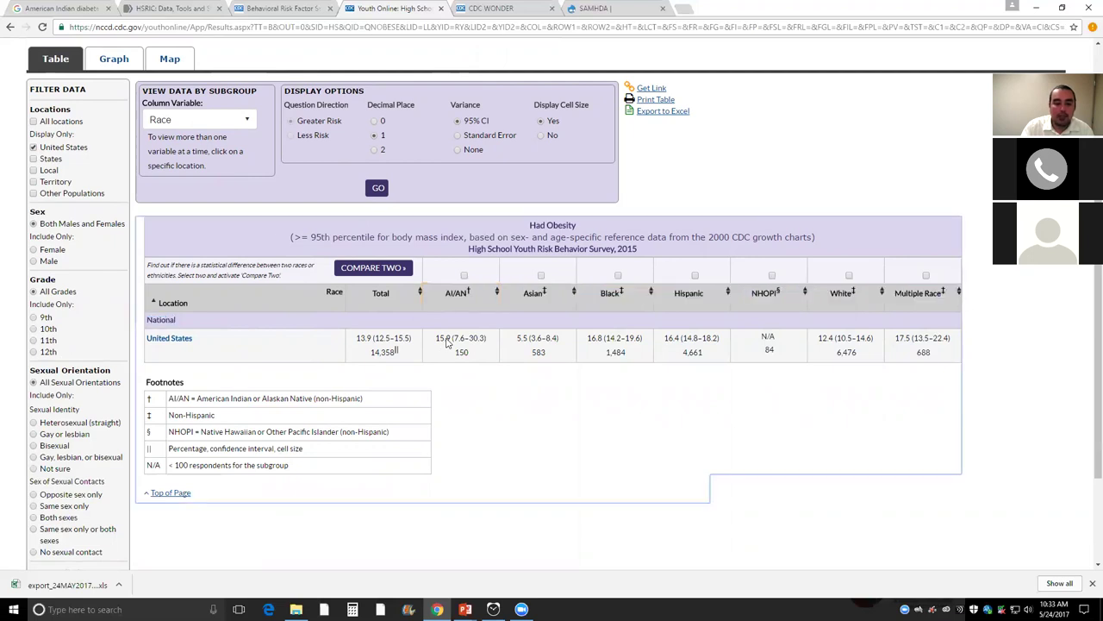
pyautogui.doubleClick(446, 340)
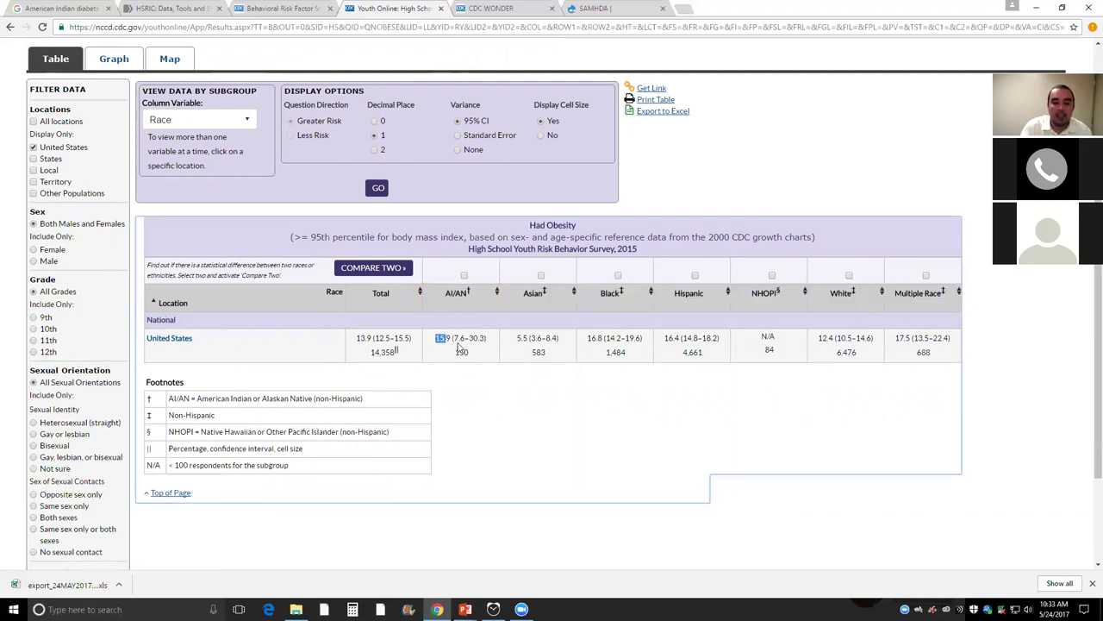
pyautogui.doubleClick(828, 339)
# Step: Run the Compare Two statistical test on obesity between the AI/AN and White groups
pyautogui.click(464, 276)
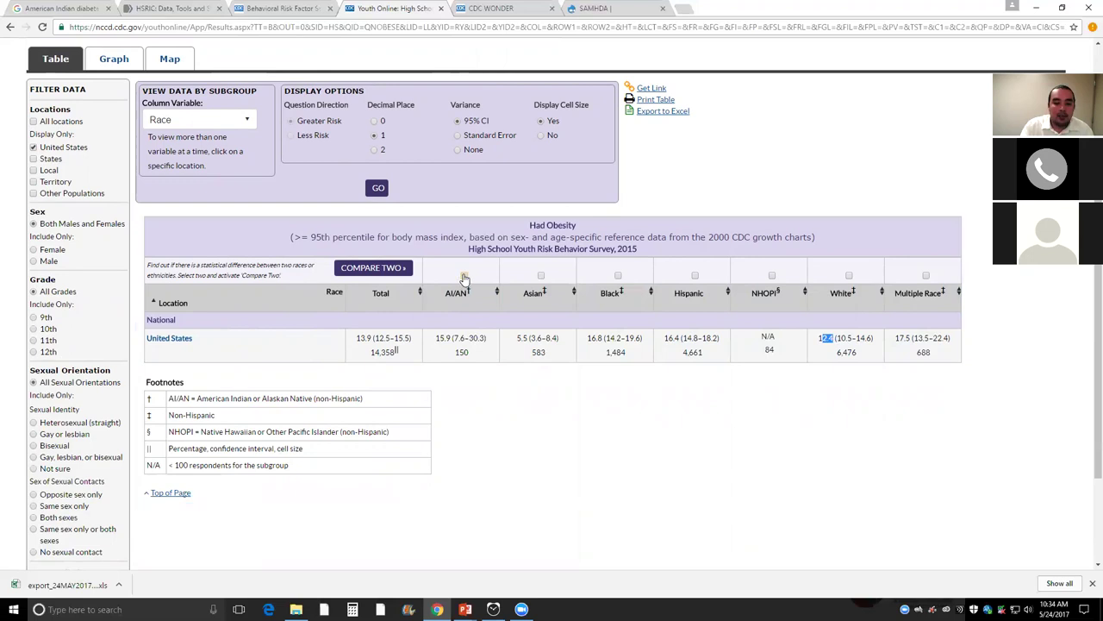
pyautogui.click(849, 277)
pyautogui.click(383, 270)
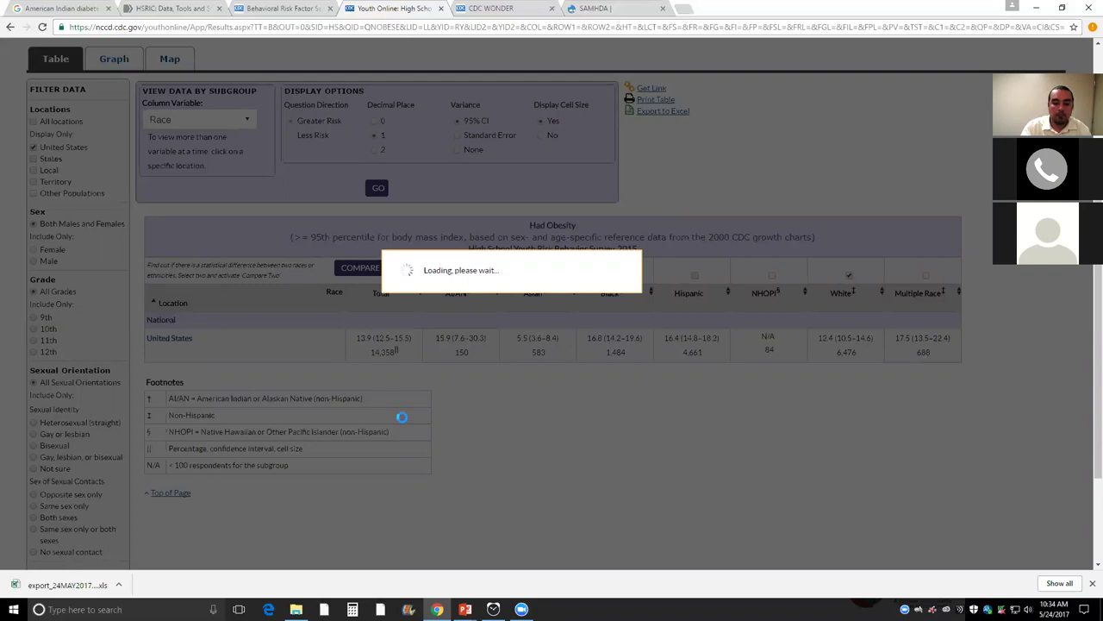
pyautogui.rightClick(466, 609)
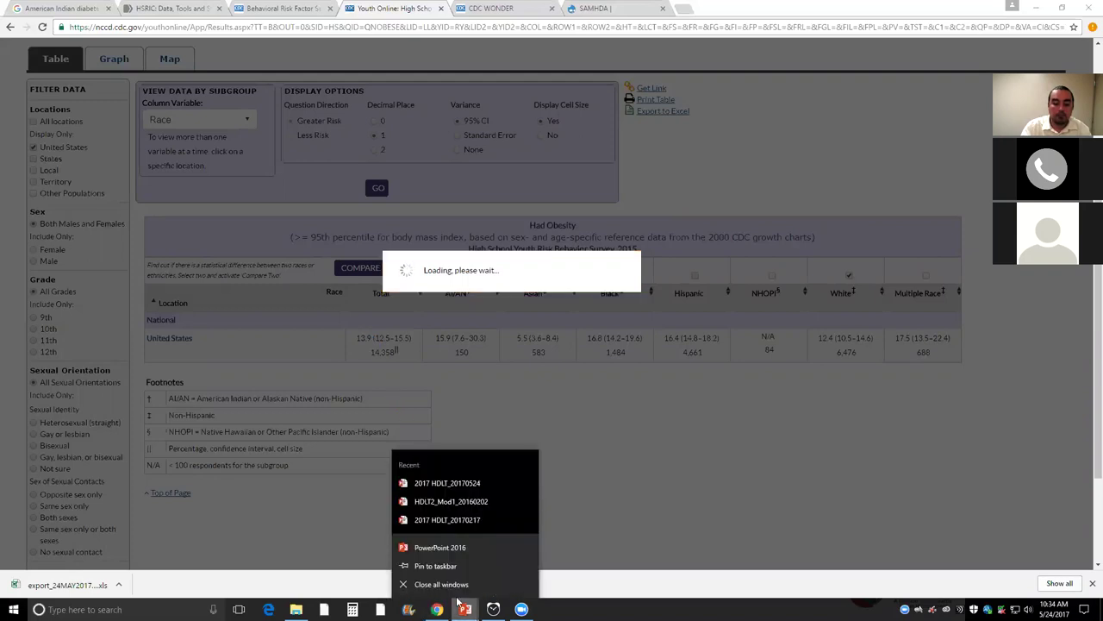
pyautogui.click(454, 590)
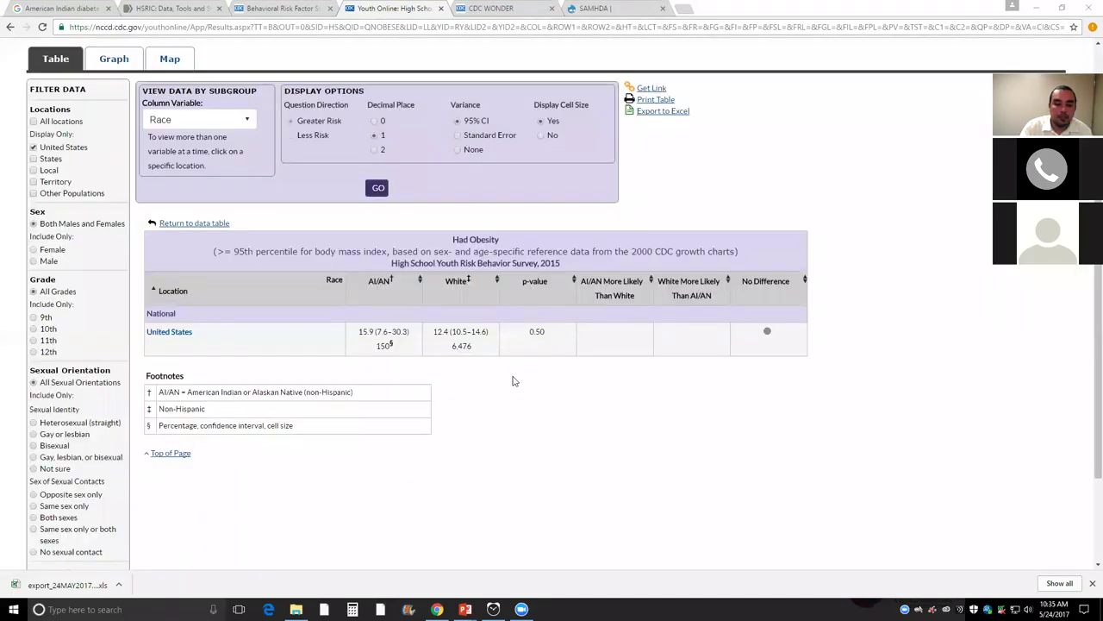
# Step: Highlight the p-value and the AI/AN and White figures in the comparison result to examine them
pyautogui.doubleClick(543, 334)
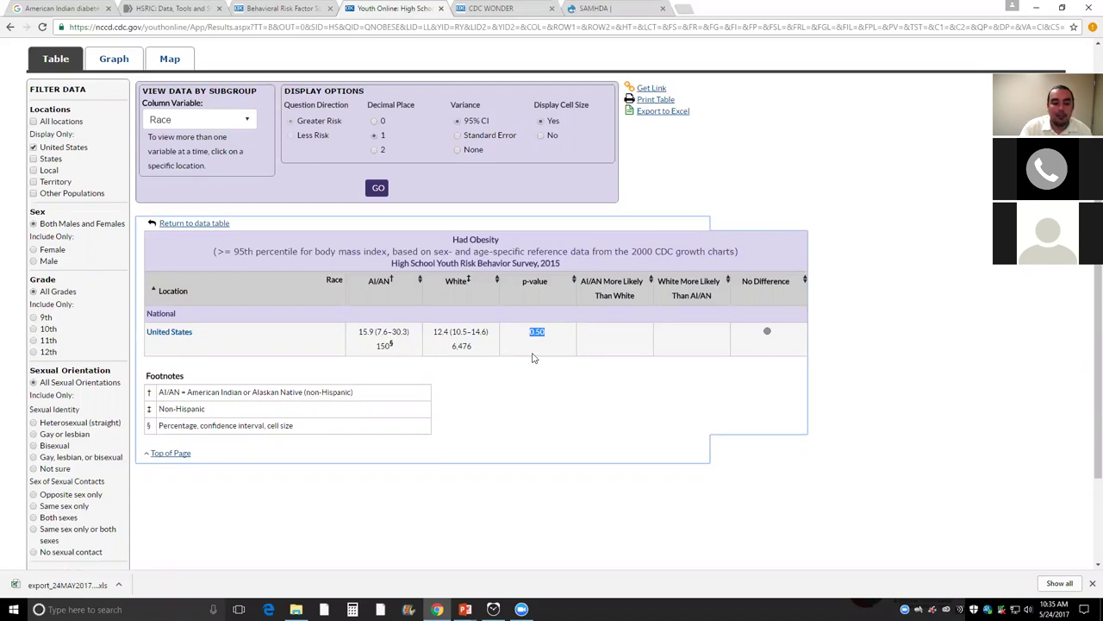
pyautogui.moveTo(365, 336); pyautogui.dragTo(483, 357)
pyautogui.click(383, 349)
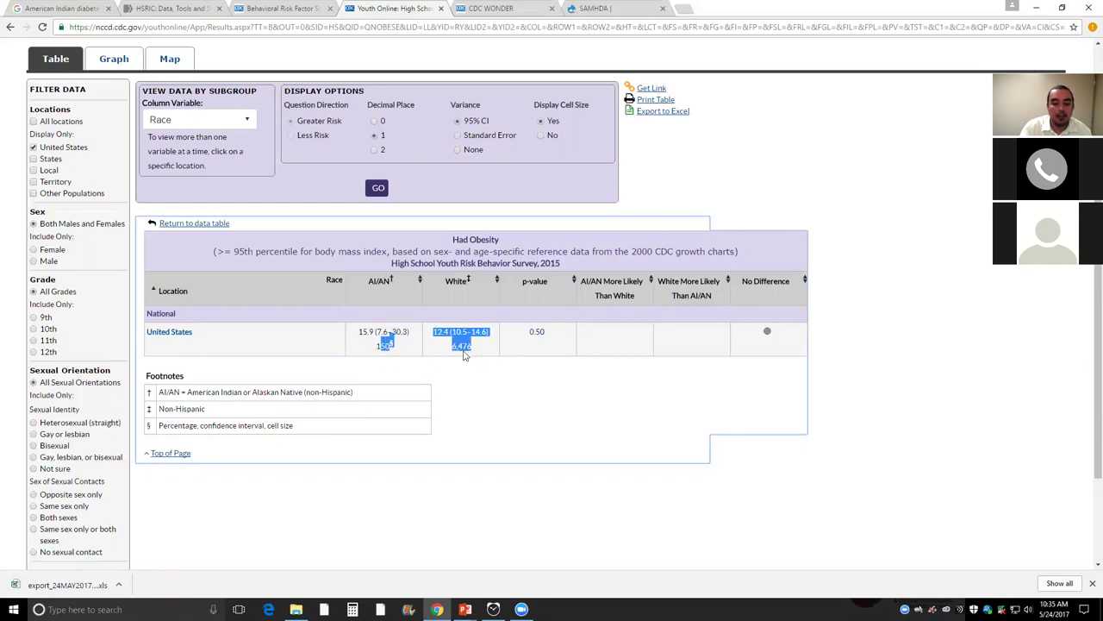
pyautogui.click(466, 354)
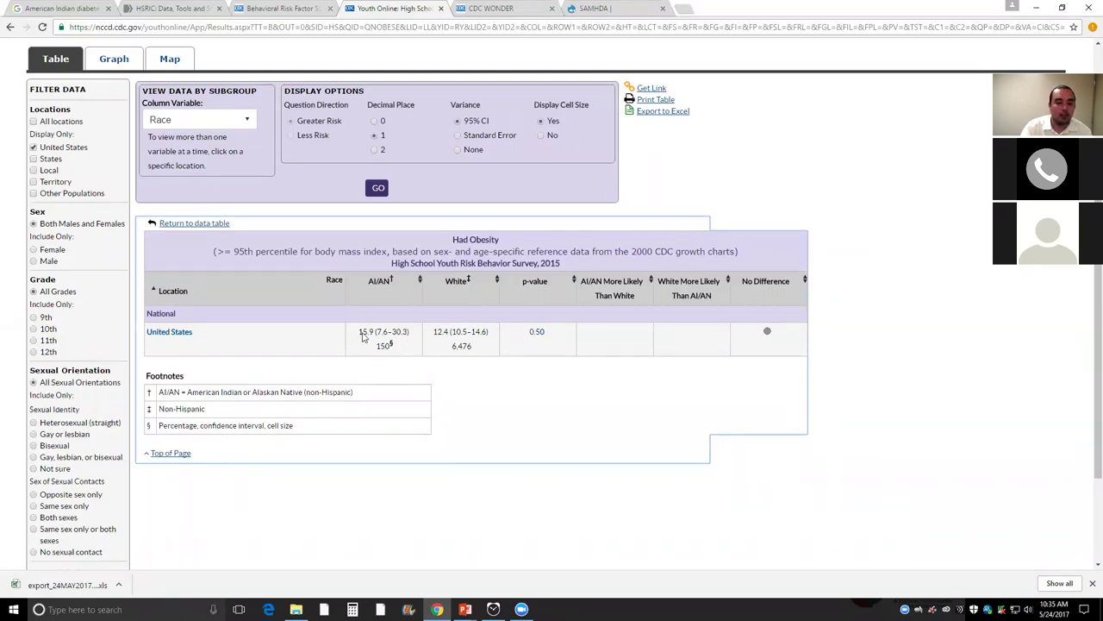
# Step: Display the 2015 results table for All Questions with United States as the location
pyautogui.scroll(2, 255, 355)
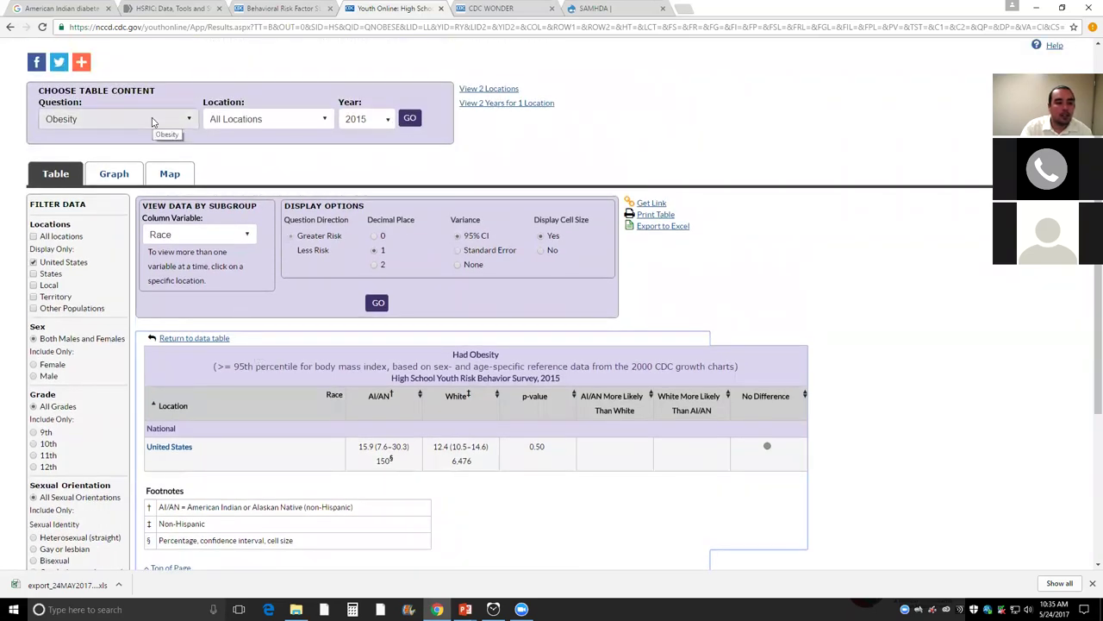
pyautogui.click(268, 121)
pyautogui.click(256, 171)
pyautogui.click(179, 127)
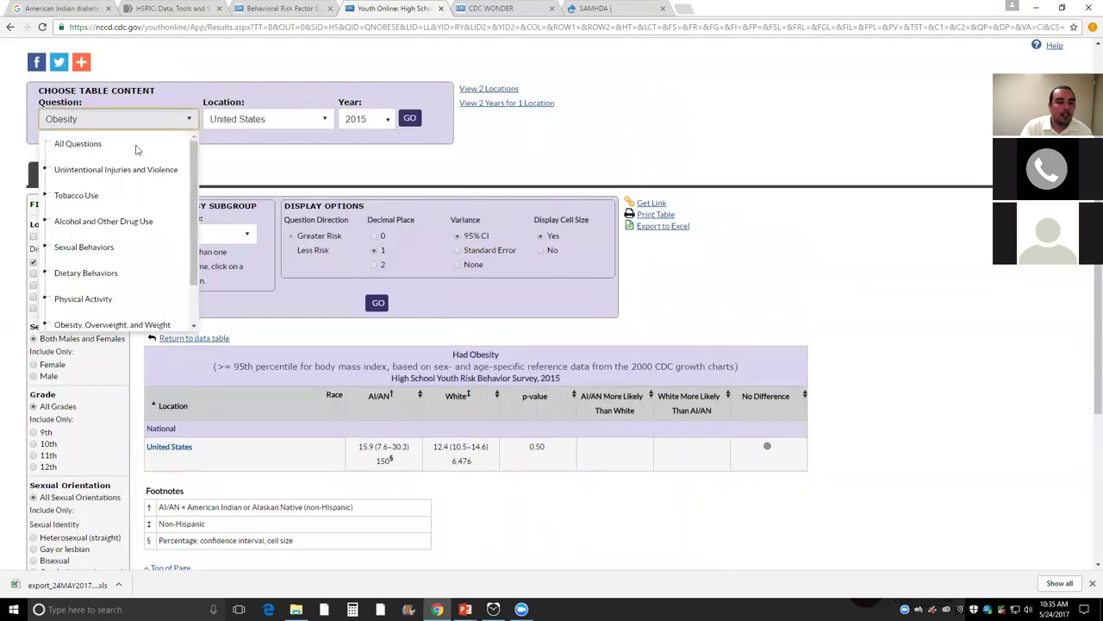
pyautogui.click(105, 144)
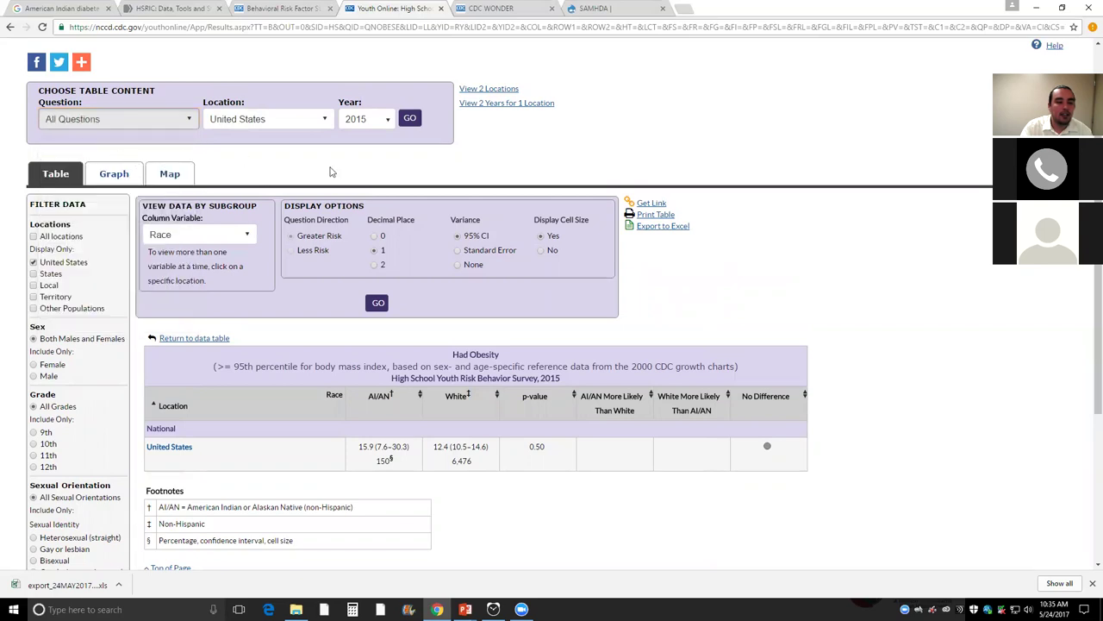
pyautogui.click(412, 119)
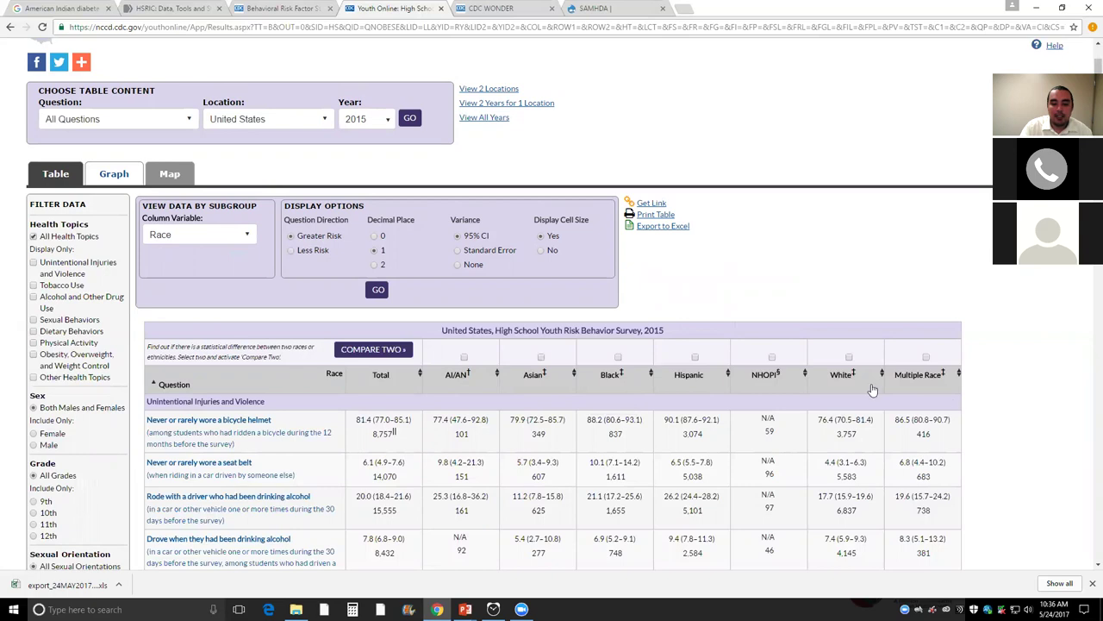
# Step: Examine the 2015 All Questions table by race, from Unintentional Injuries and Violence through to the Dietary Behaviors section
pyautogui.scroll(-1, 824, 312)
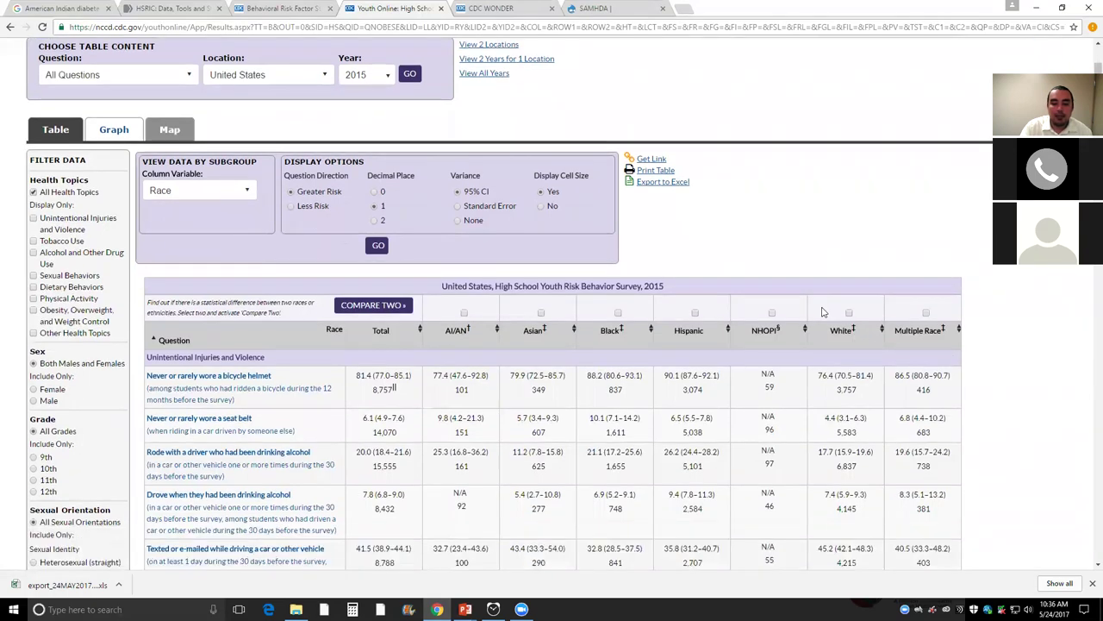
pyautogui.scroll(-4, 551, 328)
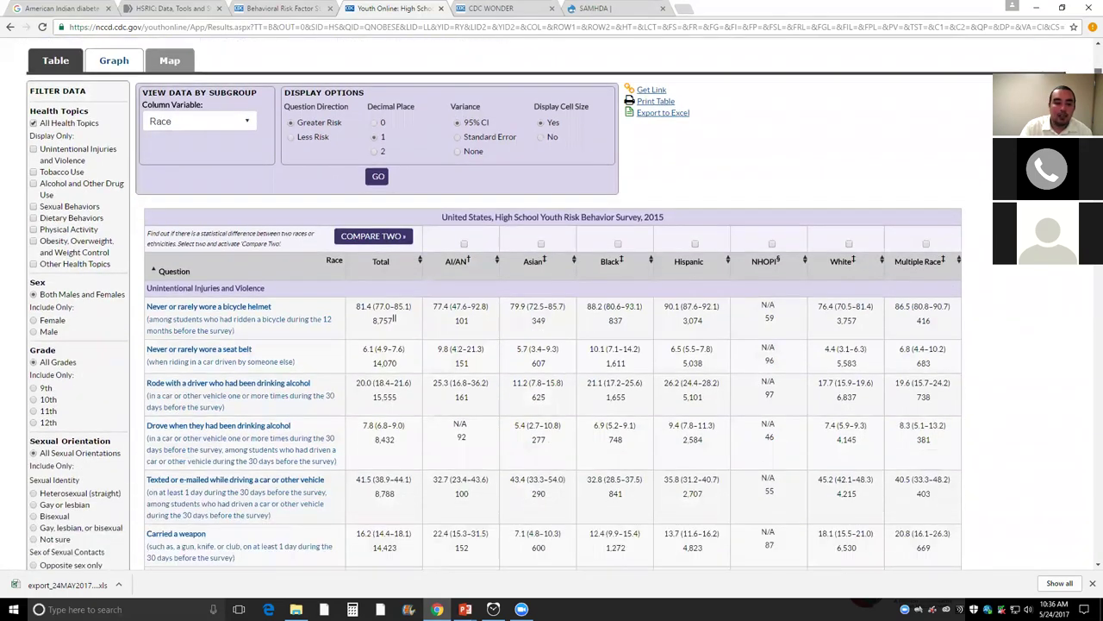
pyautogui.scroll(-8, 394, 133)
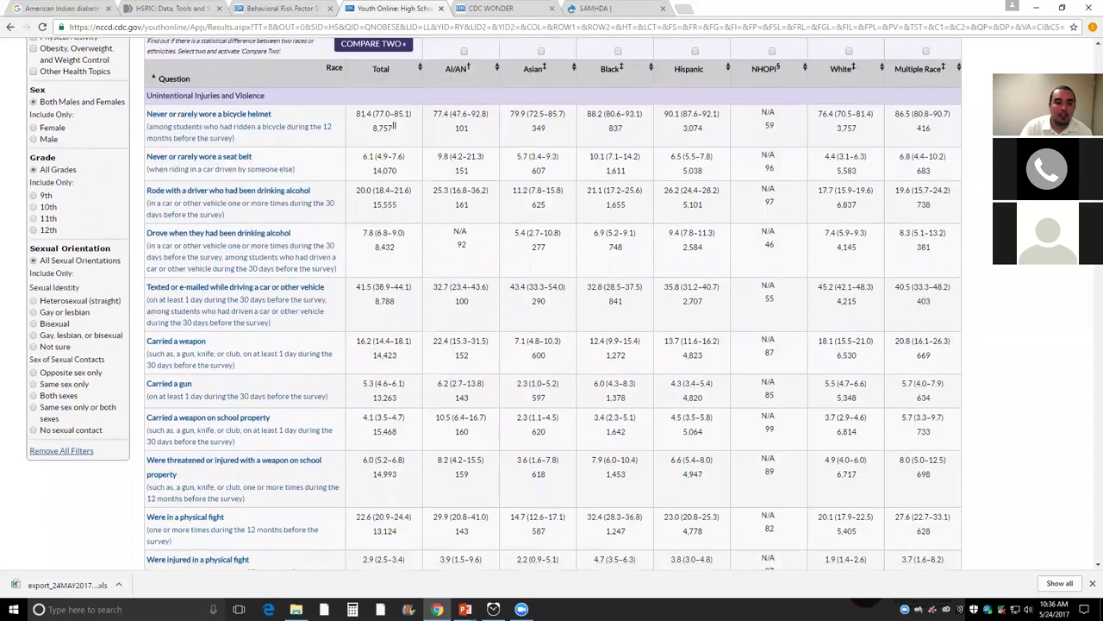
pyautogui.scroll(-12, 552, 302)
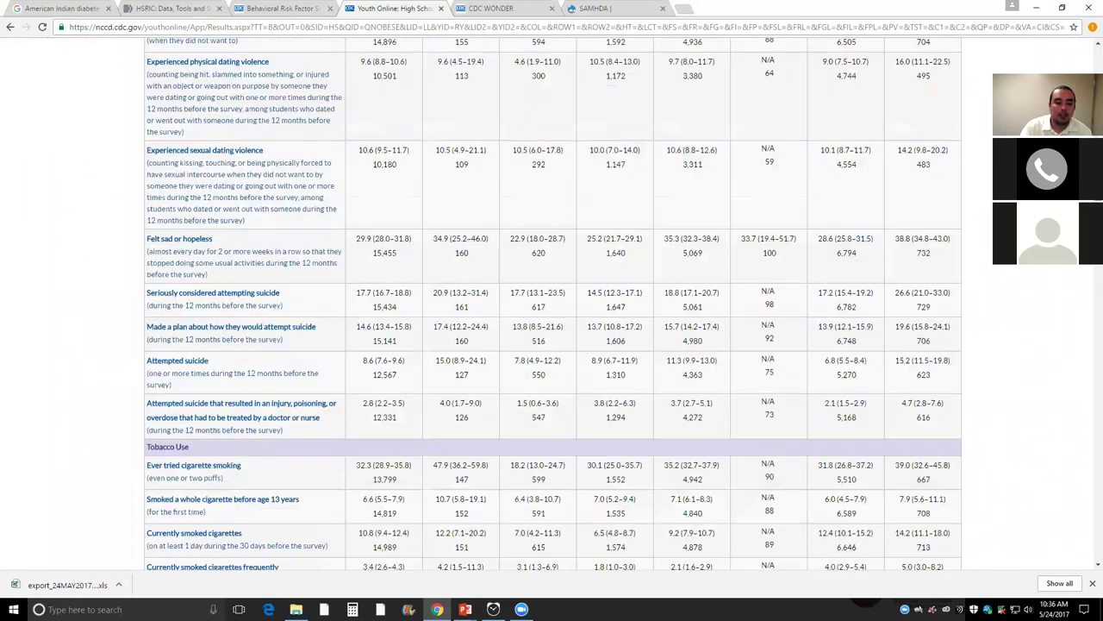
pyautogui.scroll(-6, 551, 302)
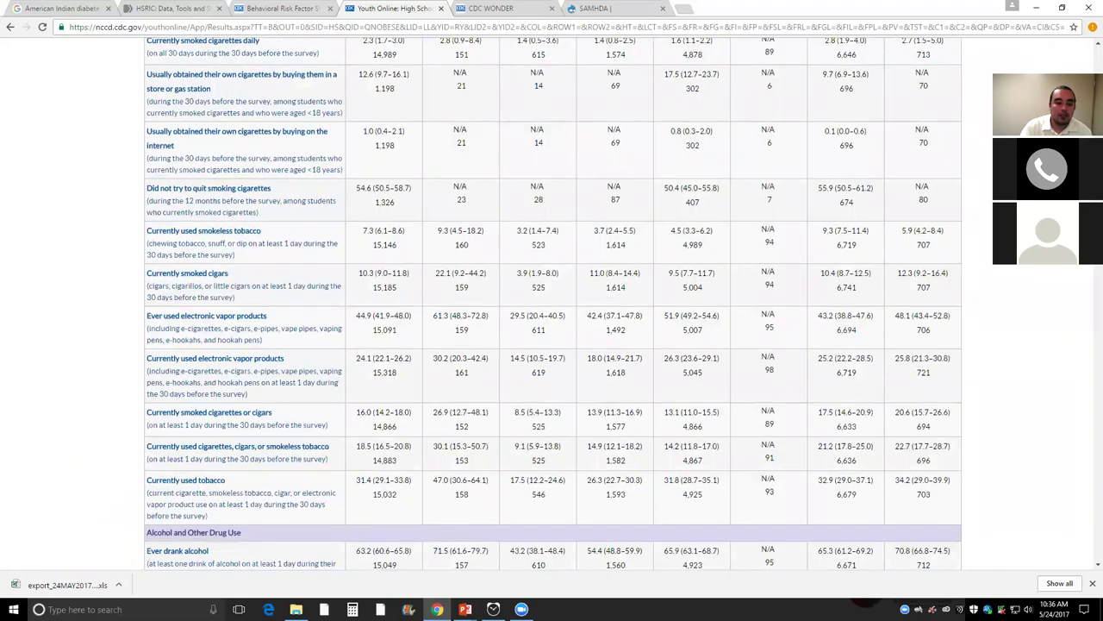
pyautogui.scroll(-7, 551, 302)
pyautogui.scroll(-12, 551, 301)
pyautogui.scroll(-10, 552, 302)
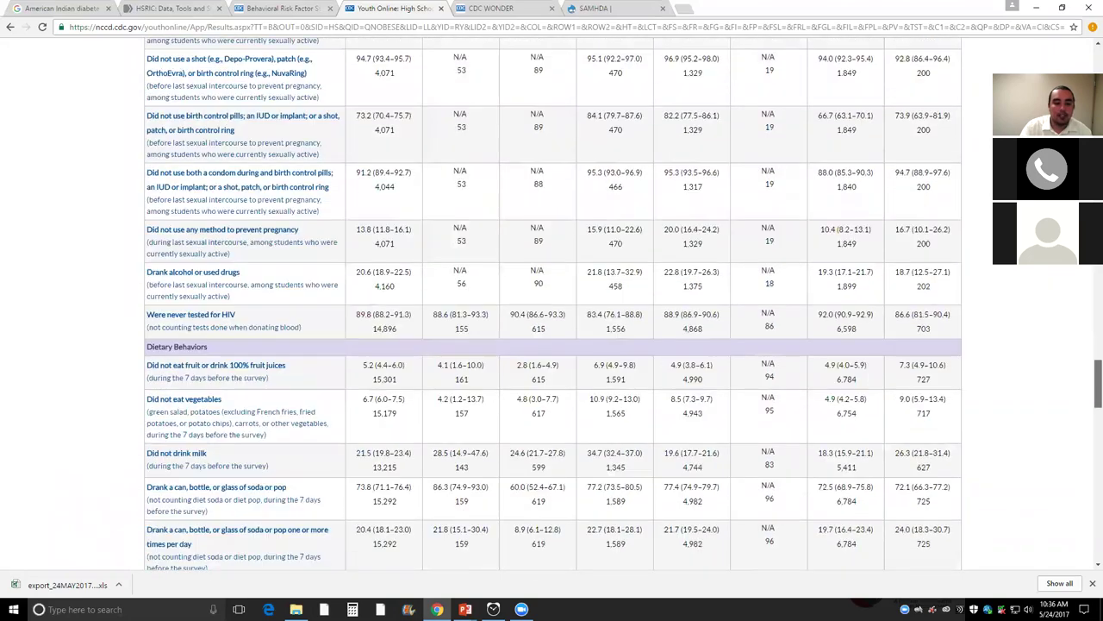
pyautogui.scroll(-5, 552, 301)
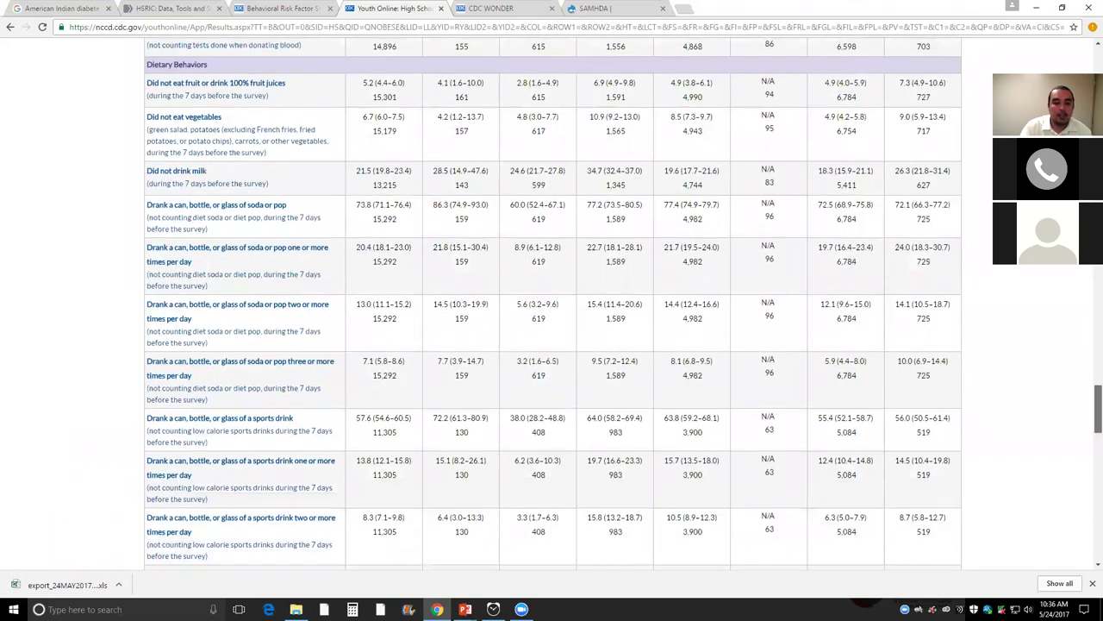
pyautogui.scroll(-1, 551, 302)
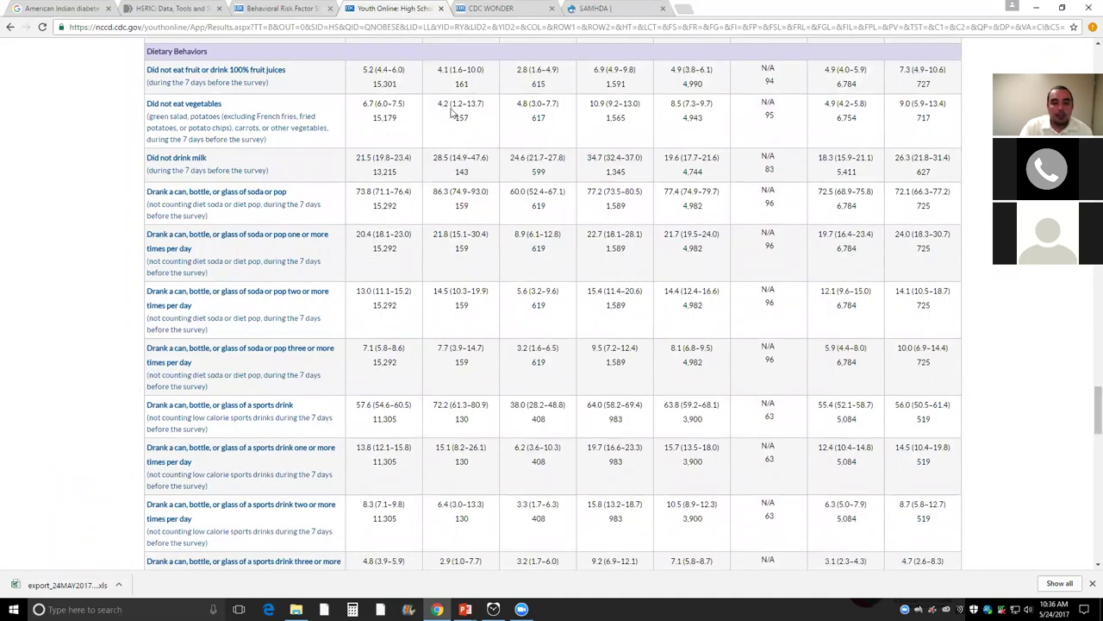
# Step: Highlight the AI/AN and White percentages for drinking soda two or more times per day and for not eating breakfast on all 7 days
pyautogui.scroll(-1, 606, 313)
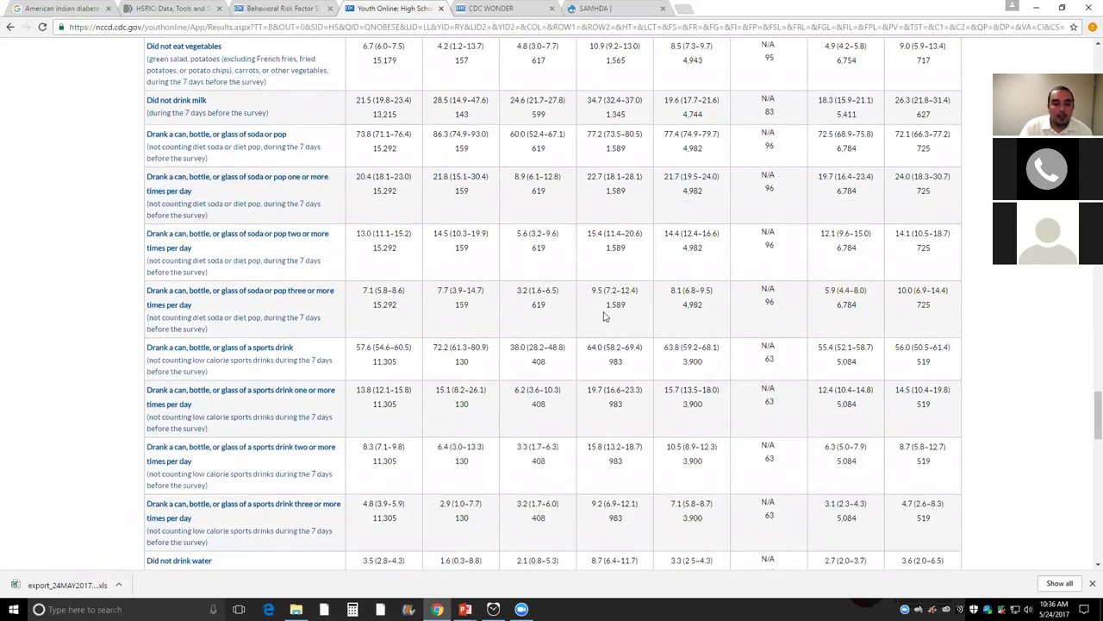
pyautogui.scroll(-1, 606, 316)
pyautogui.moveTo(434, 176); pyautogui.dragTo(448, 181)
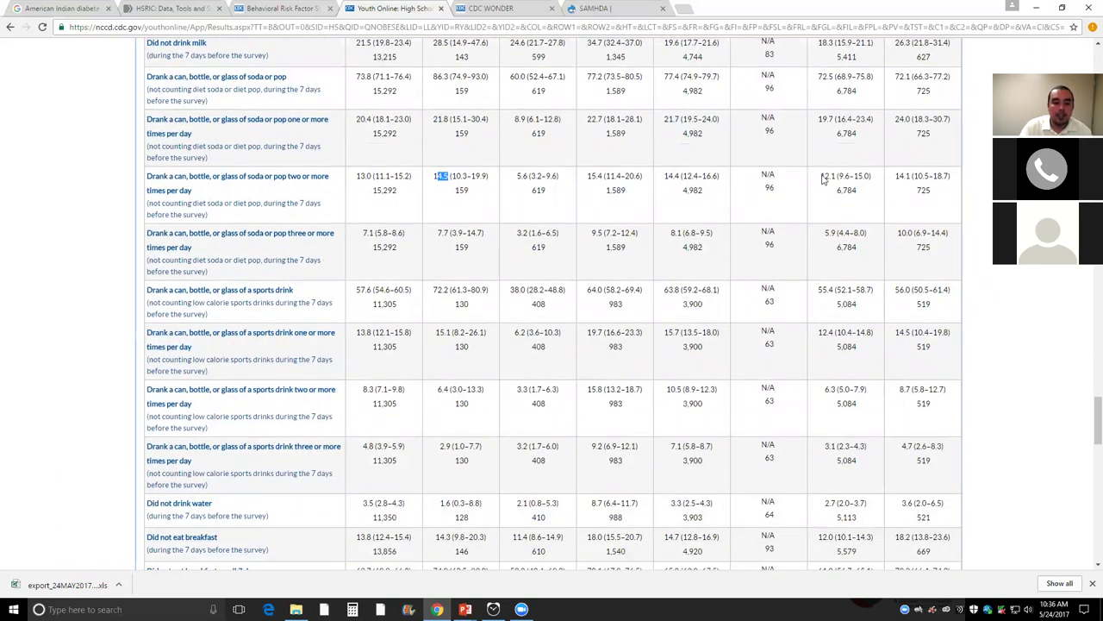
pyautogui.moveTo(836, 177); pyautogui.dragTo(820, 176)
pyautogui.scroll(-1, 734, 369)
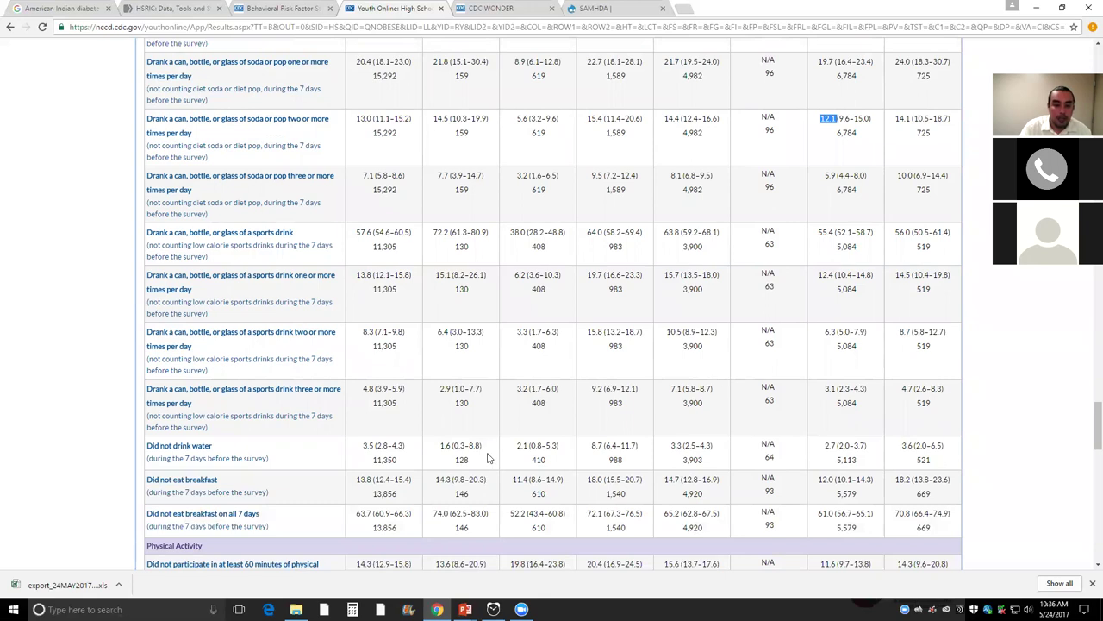
pyautogui.doubleClick(438, 513)
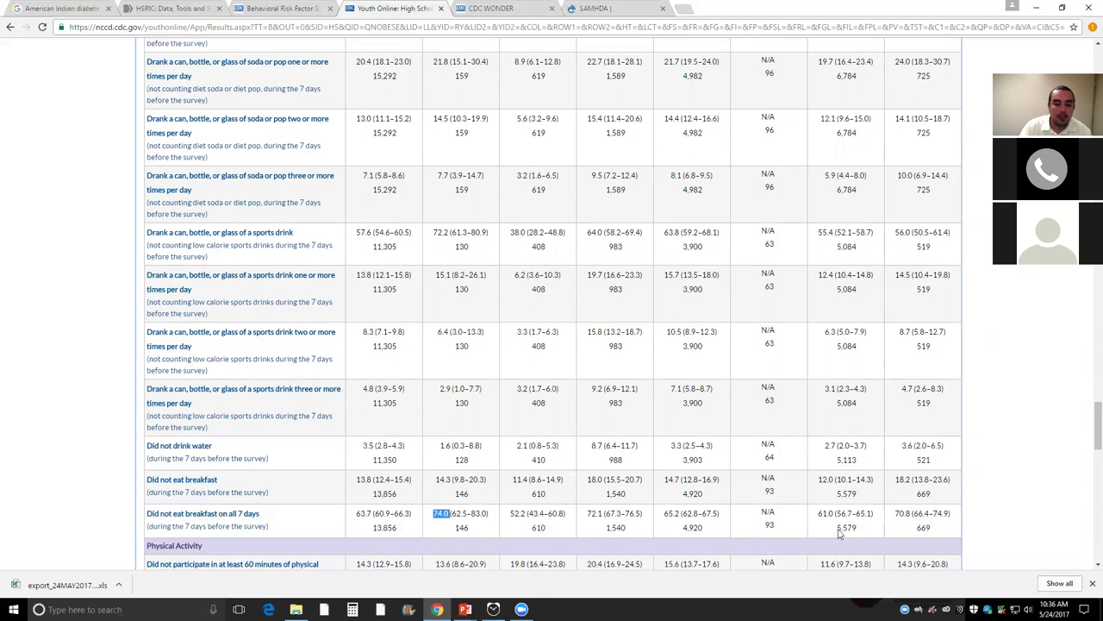
pyautogui.doubleClick(827, 514)
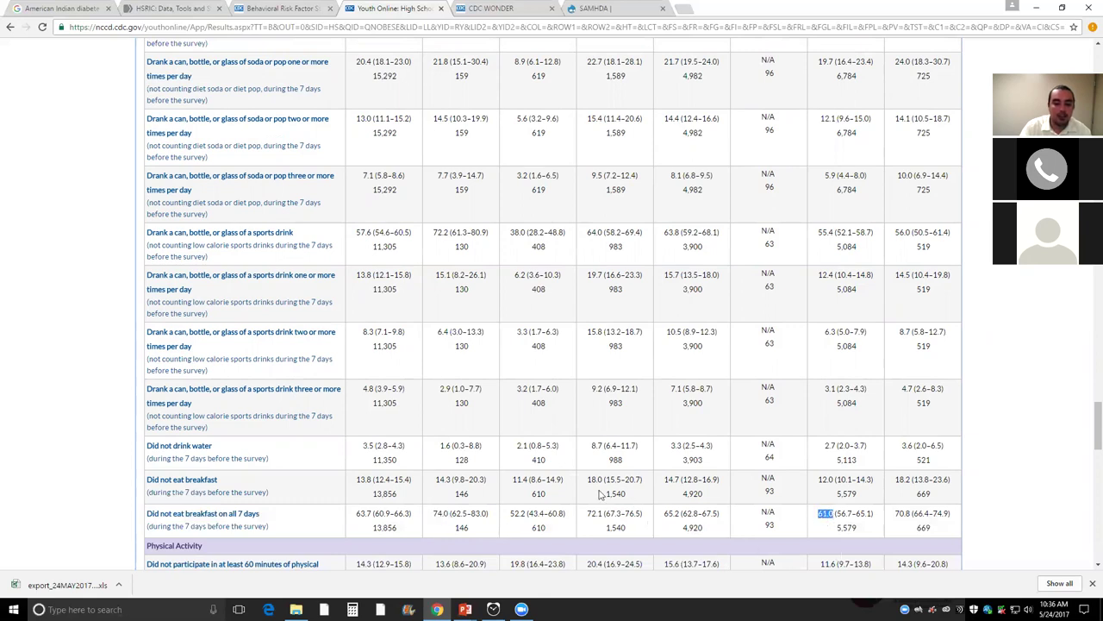
# Step: Highlight AI/AN and White percentages for obesity and for describing themselves as overweight, plus the AI/AN figure for being overweight
pyautogui.scroll(-3, 440, 508)
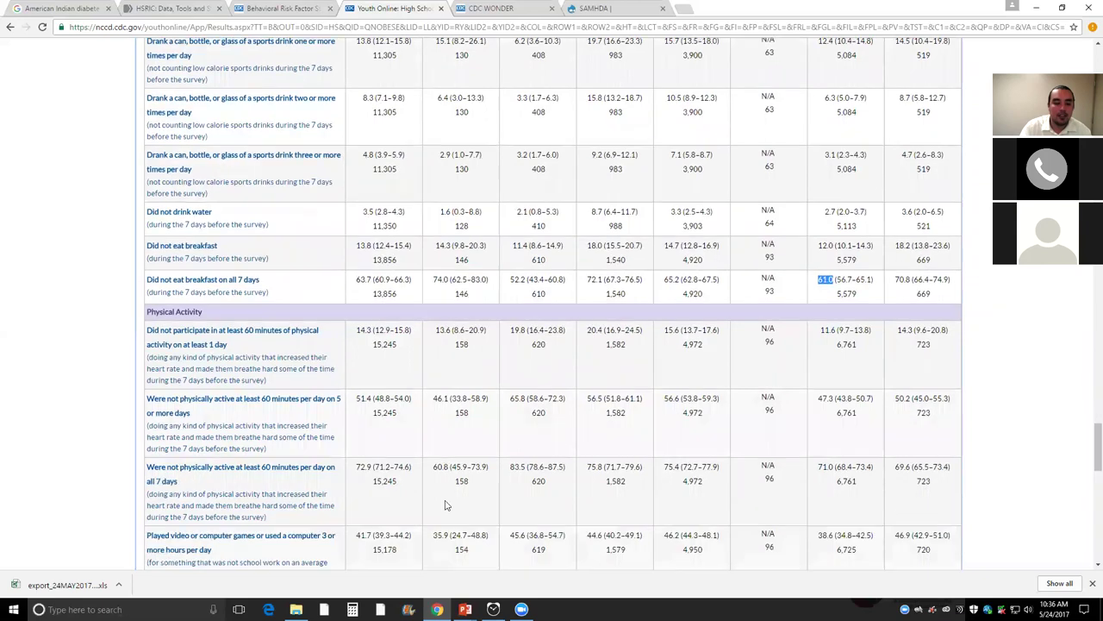
pyautogui.scroll(-2, 446, 505)
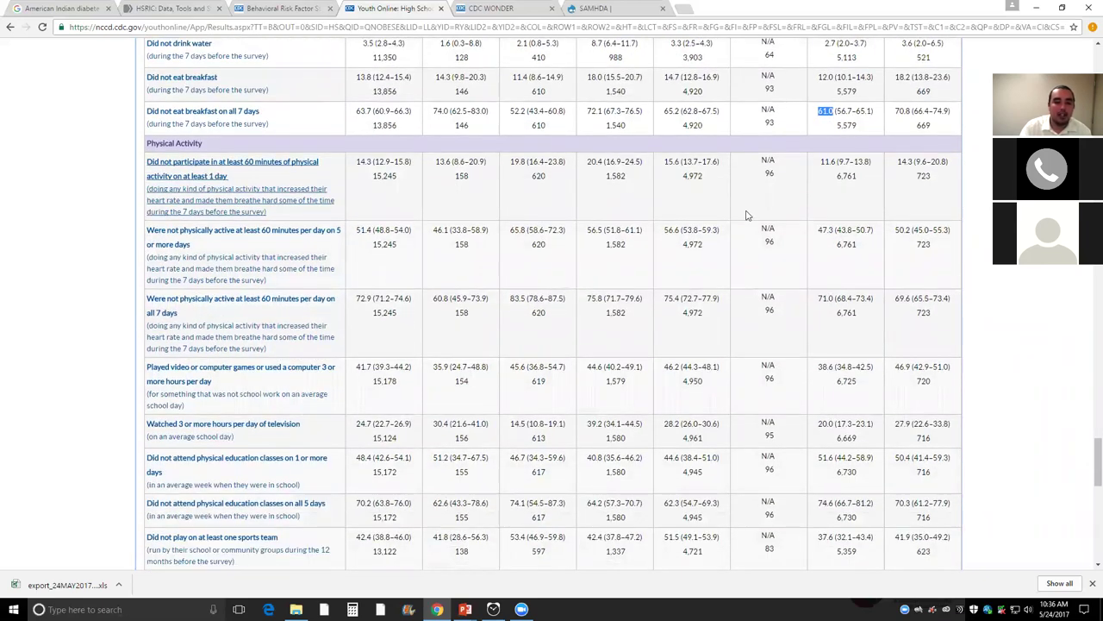
pyautogui.scroll(-3, 564, 395)
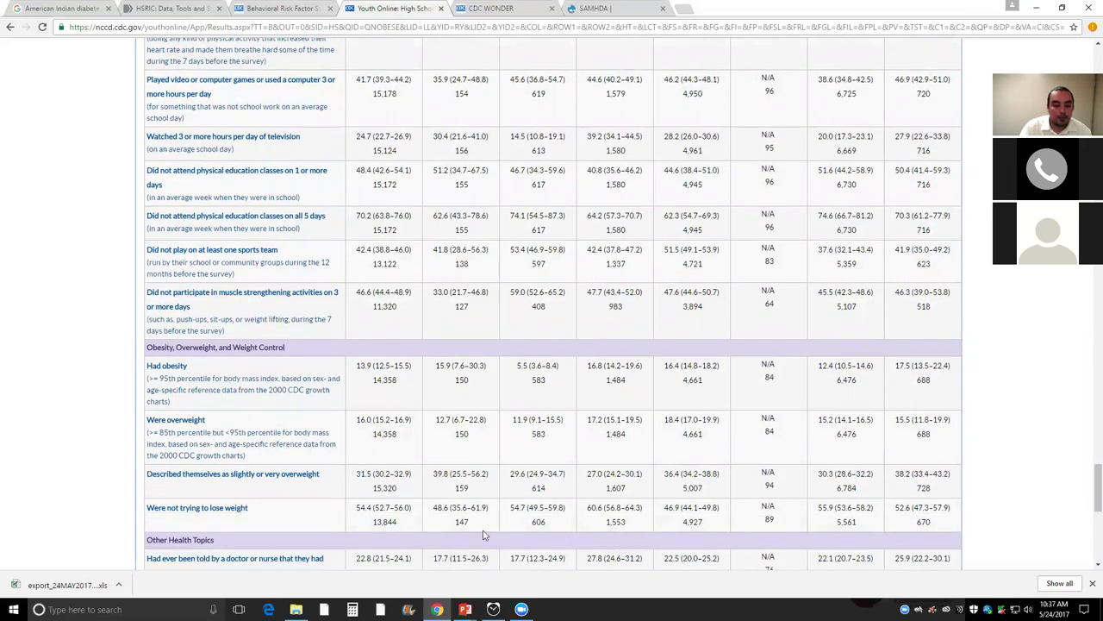
pyautogui.scroll(-2, 476, 534)
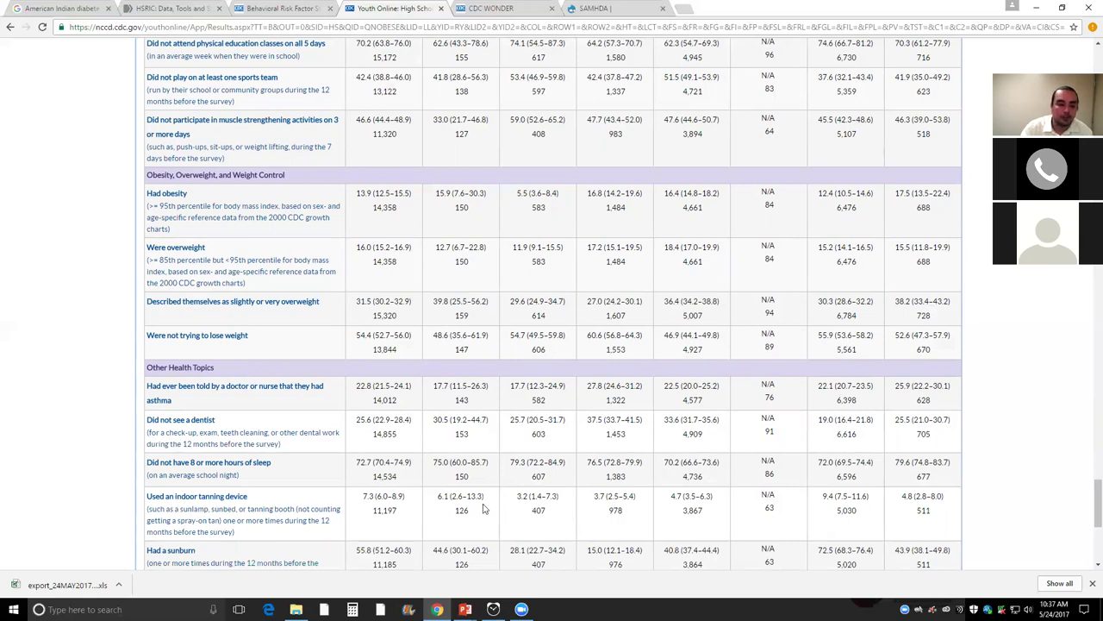
pyautogui.moveTo(435, 193)
pyautogui.mouseDown()
pyautogui.moveTo(463, 197)
pyautogui.moveTo(447, 205)
pyautogui.mouseUp()
pyautogui.moveTo(821, 195); pyautogui.dragTo(834, 198)
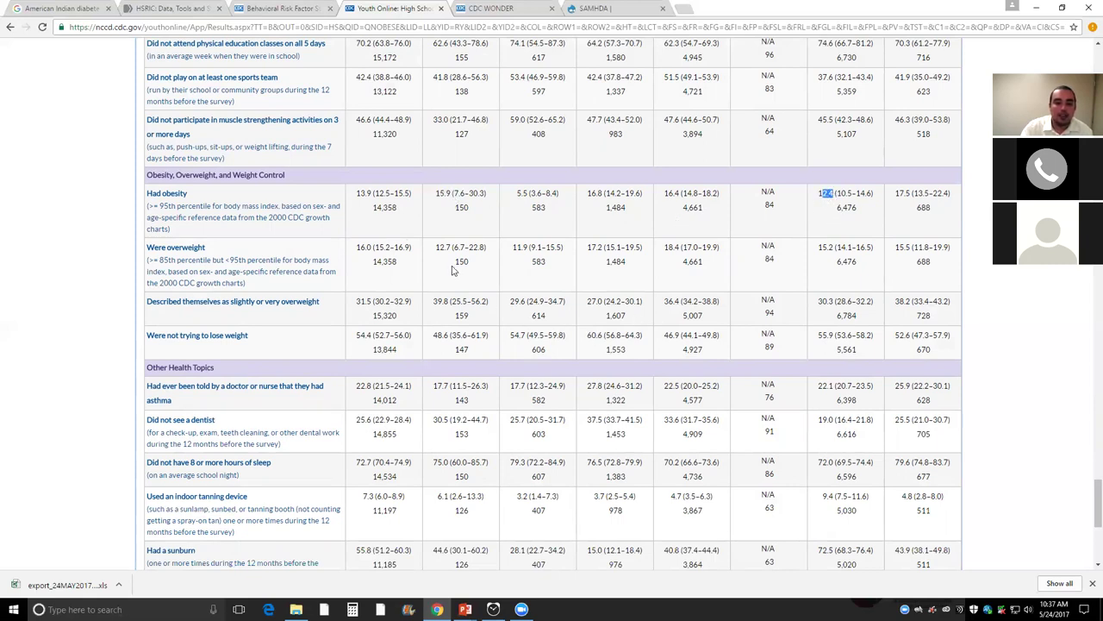
pyautogui.moveTo(437, 251); pyautogui.dragTo(443, 251)
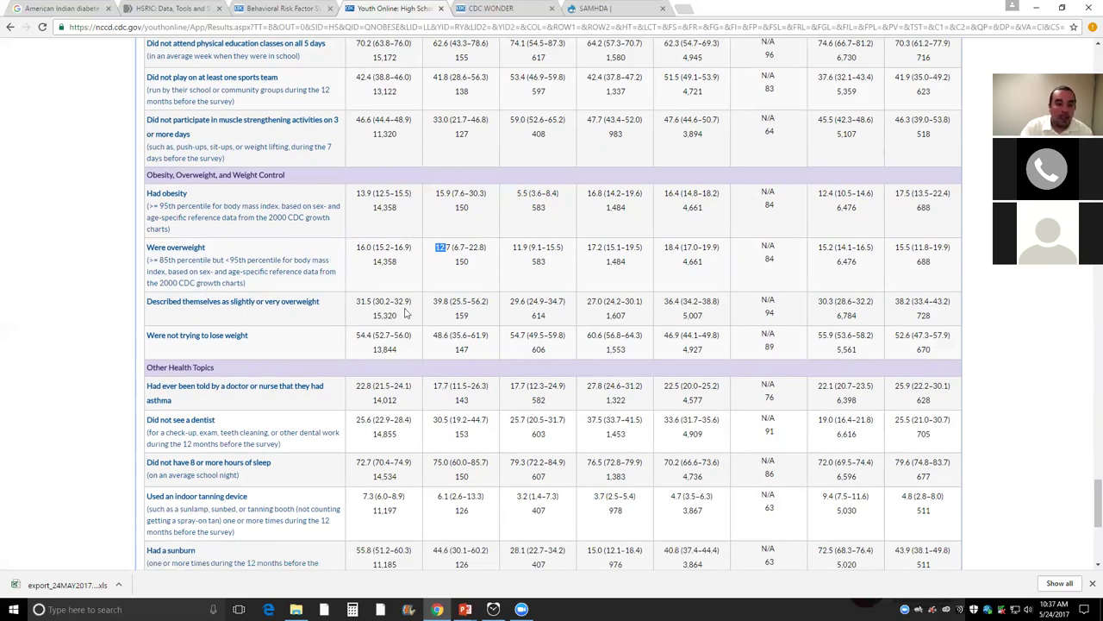
pyautogui.moveTo(436, 306); pyautogui.dragTo(448, 306)
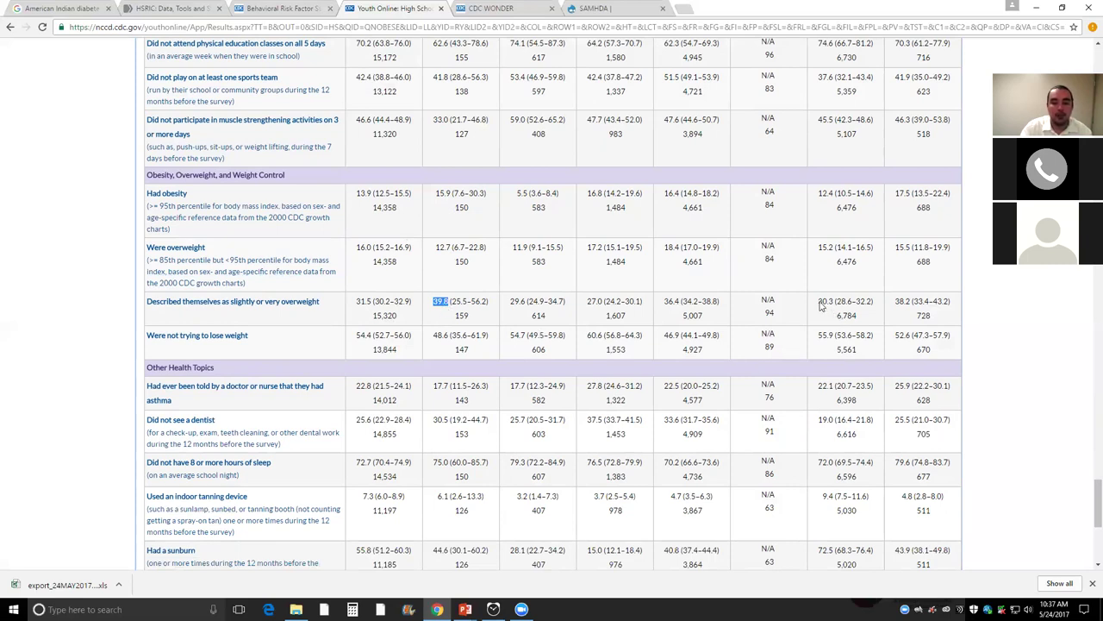
pyautogui.moveTo(818, 305); pyautogui.dragTo(831, 307)
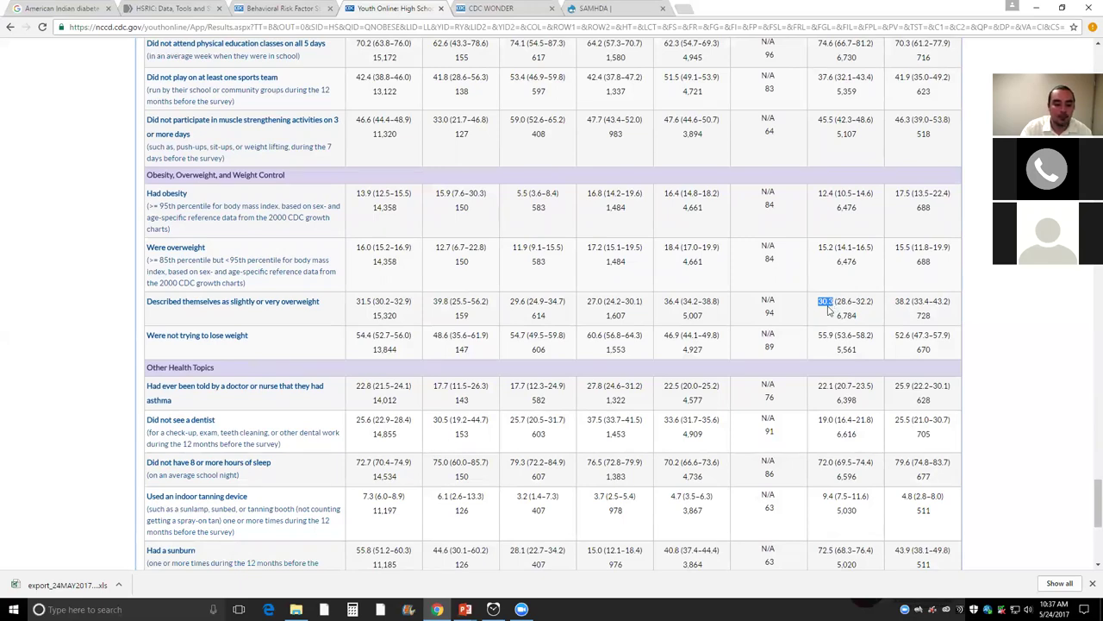
# Step: Export the United States 2015 All Questions results table to Excel and open the downloaded file
pyautogui.scroll(-1, 829, 311)
pyautogui.scroll(5, 829, 295)
pyautogui.scroll(20, 828, 295)
pyautogui.scroll(20, 828, 296)
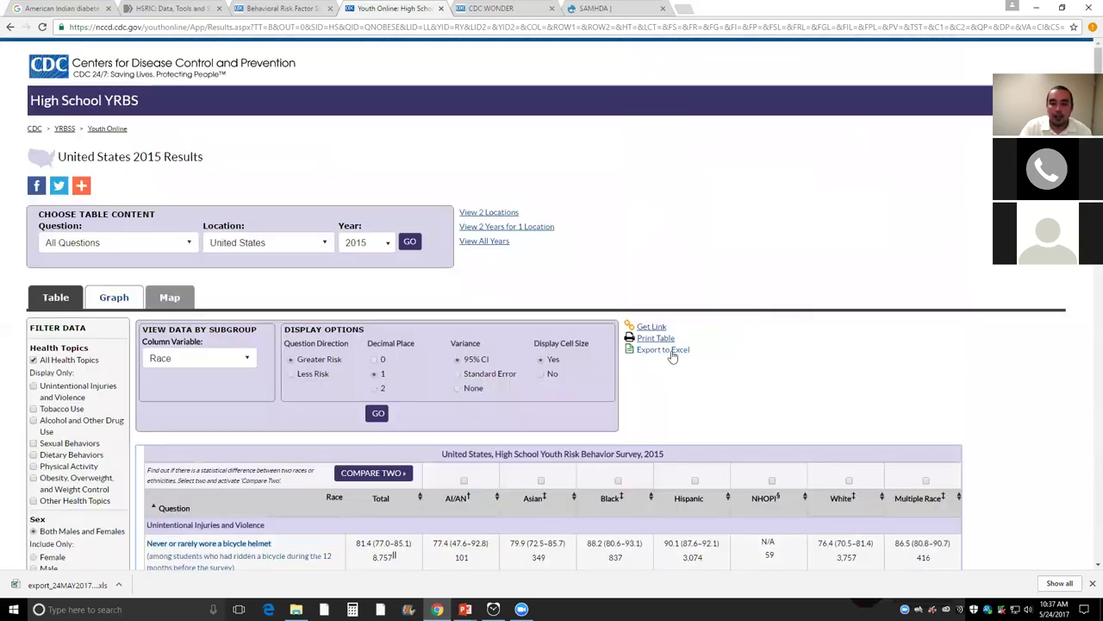
pyautogui.click(671, 351)
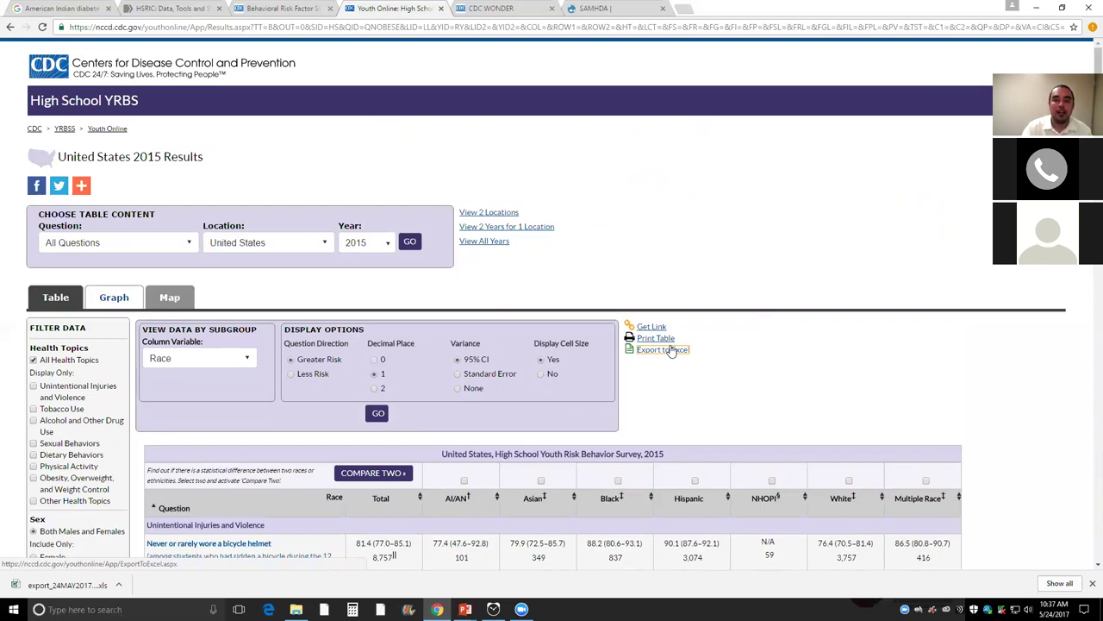
pyautogui.click(672, 350)
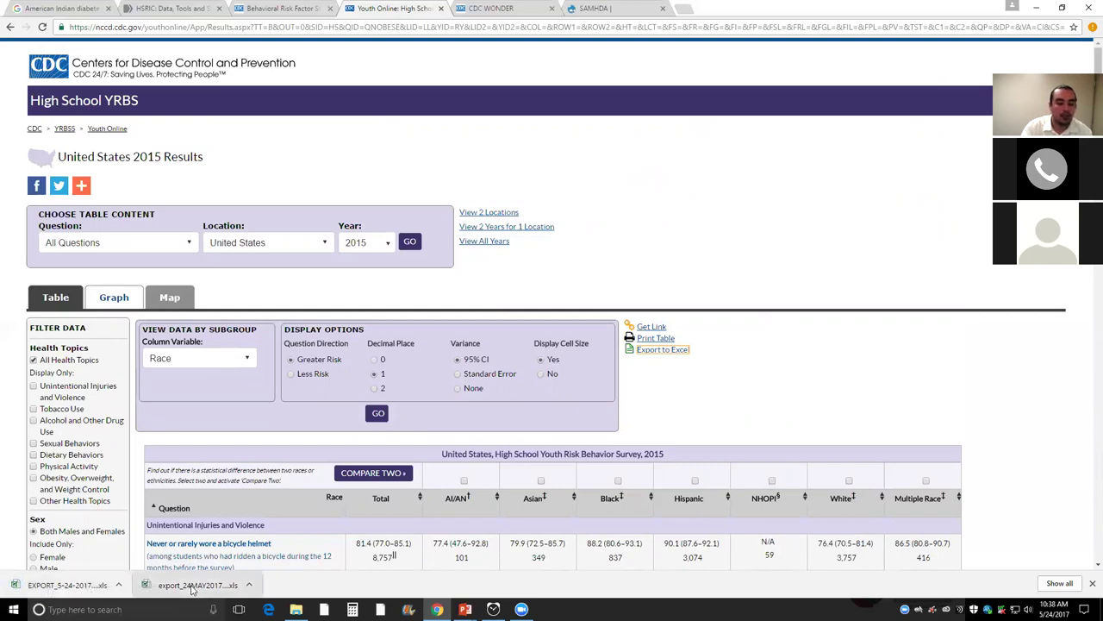
pyautogui.click(77, 591)
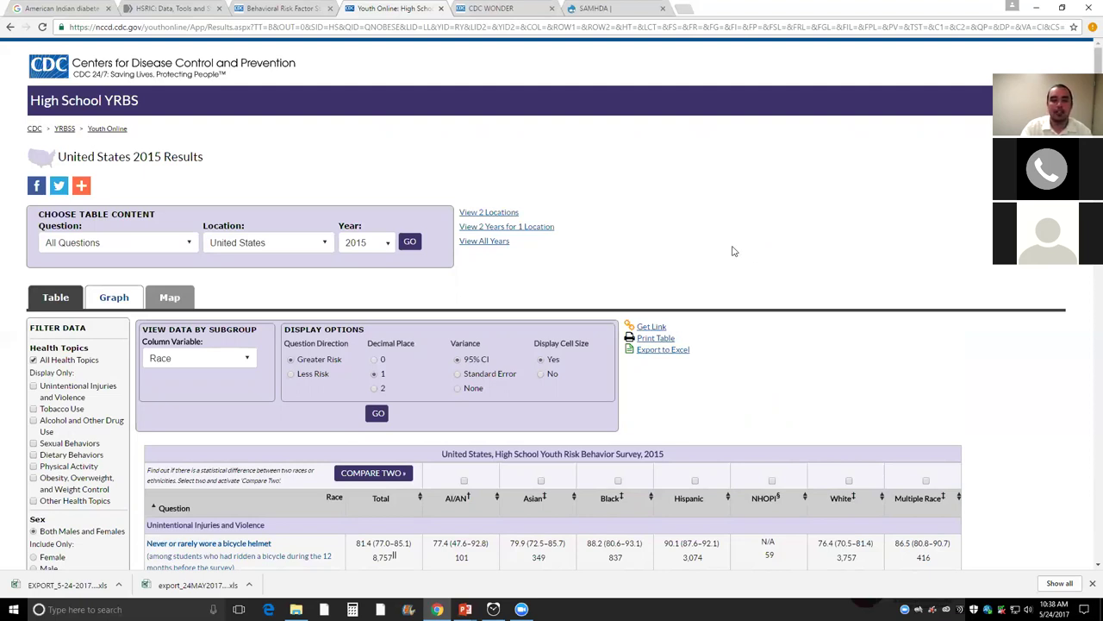
# Step: Filter the results table to the Obesity, Overweight, and Weight Control health topic only
pyautogui.scroll(-2, 733, 250)
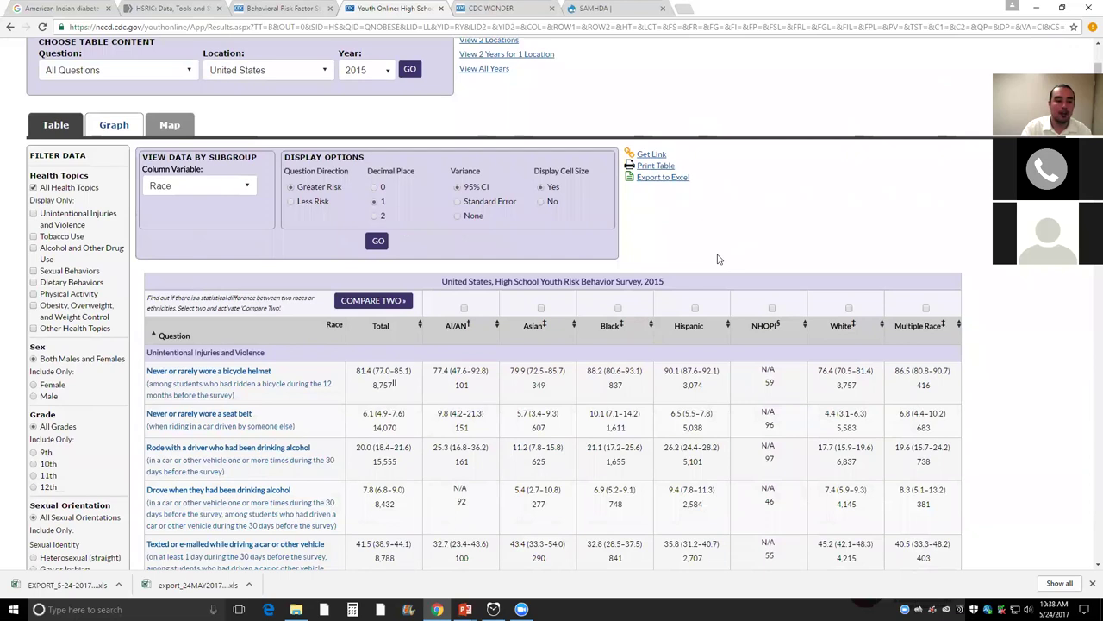
pyautogui.scroll(-1, 118, 357)
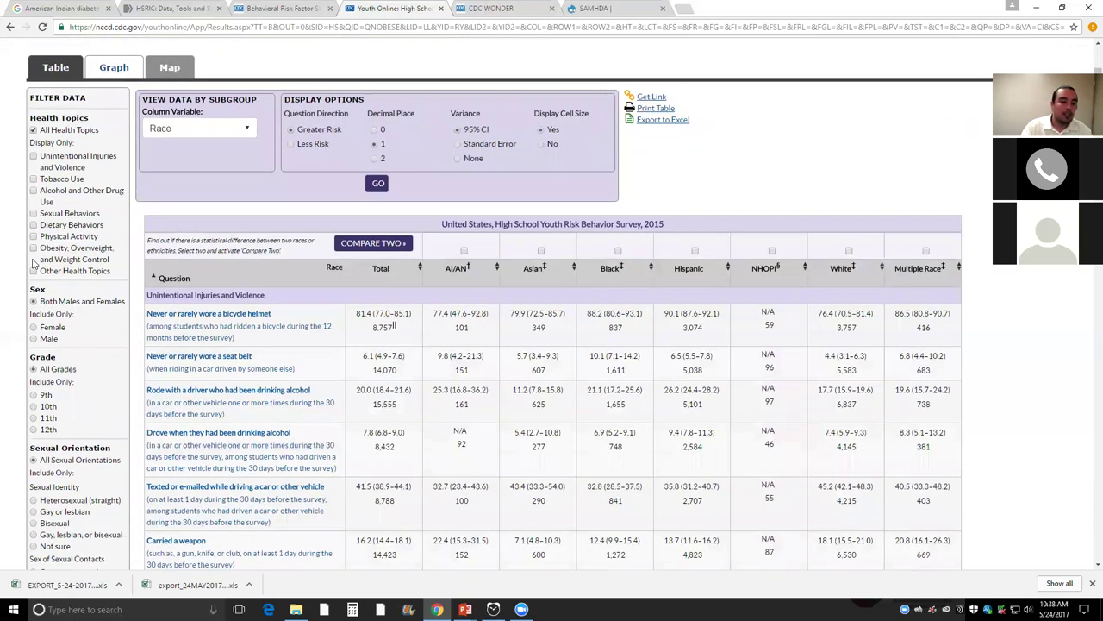
pyautogui.click(34, 248)
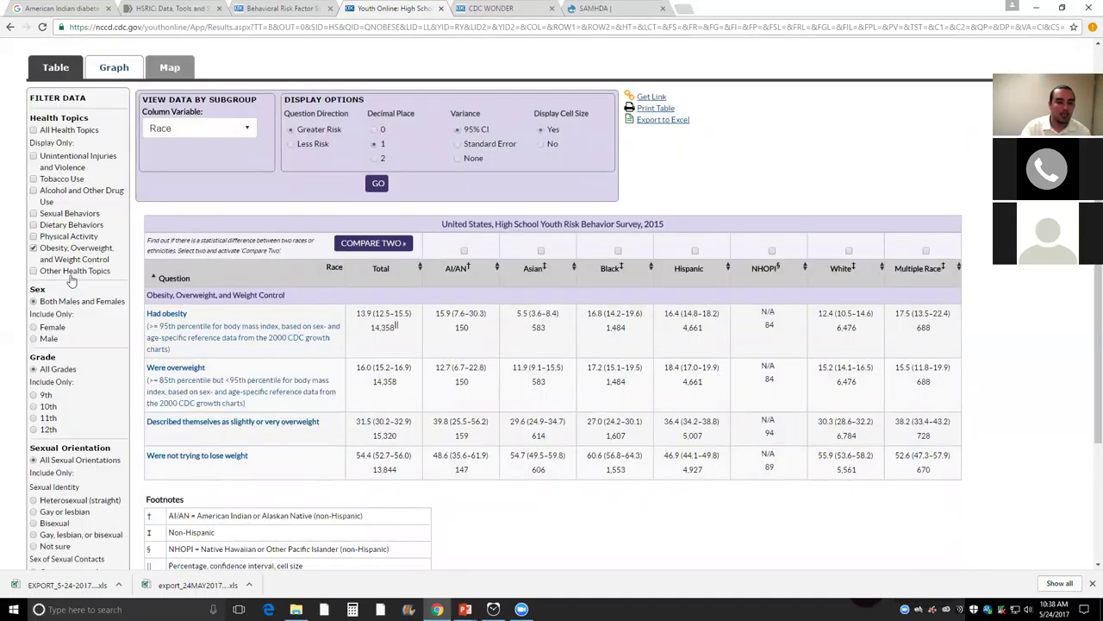
# Step: Limit the results to male students and highlight the AI/AN obesity cell to examine its value and sample size
pyautogui.click(33, 339)
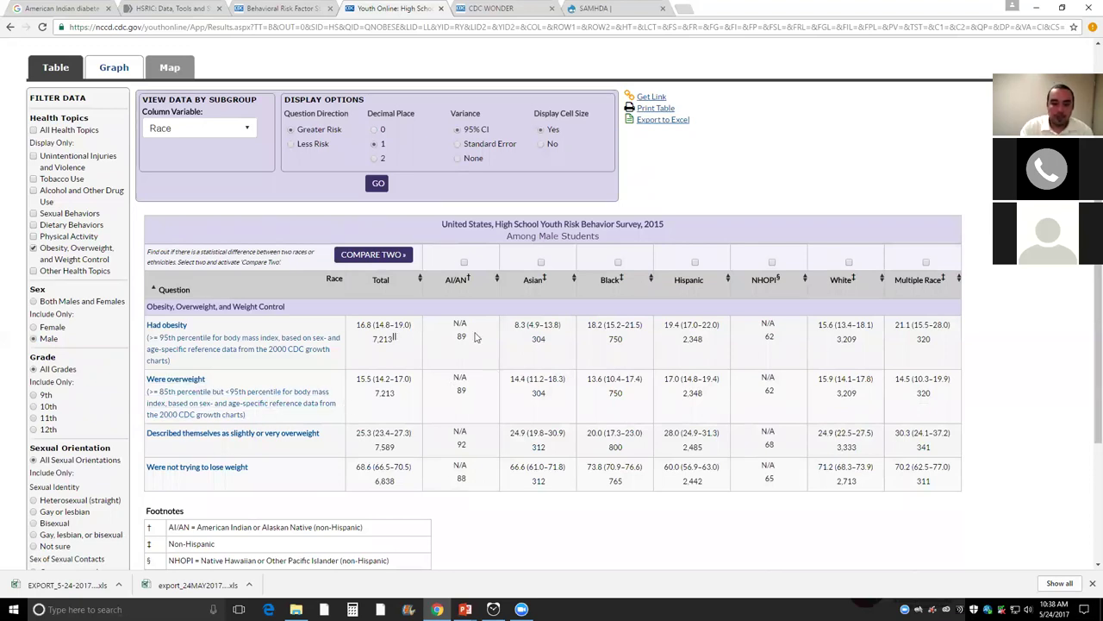
pyautogui.moveTo(447, 324); pyautogui.dragTo(467, 347)
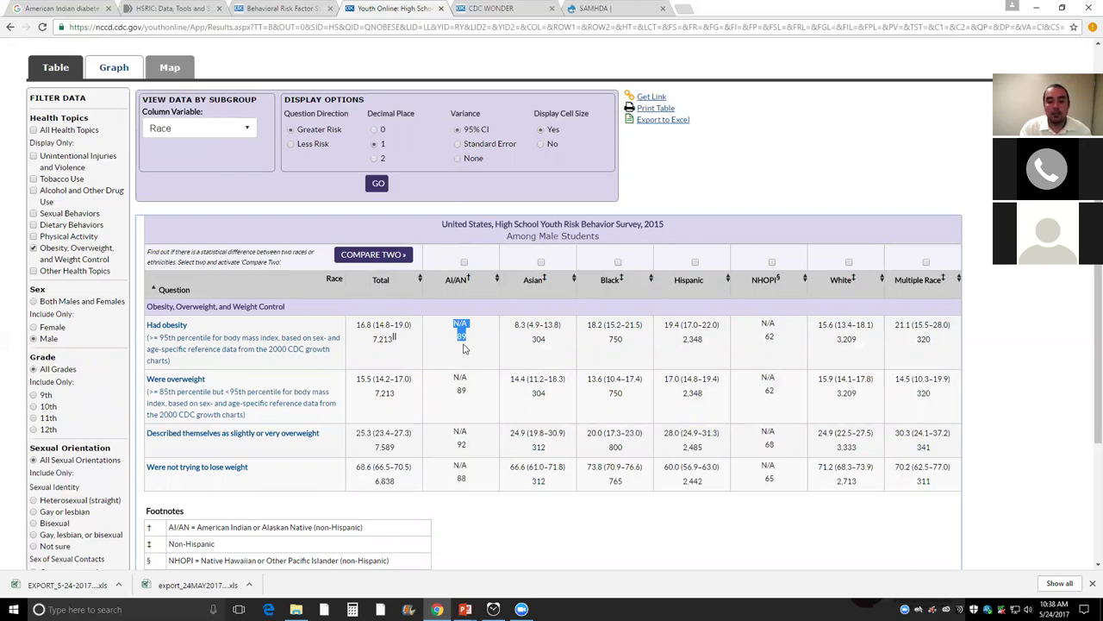
# Step: Include both males and females again and highlight the AI/AN obesity figure with its confidence interval and sample size
pyautogui.click(36, 300)
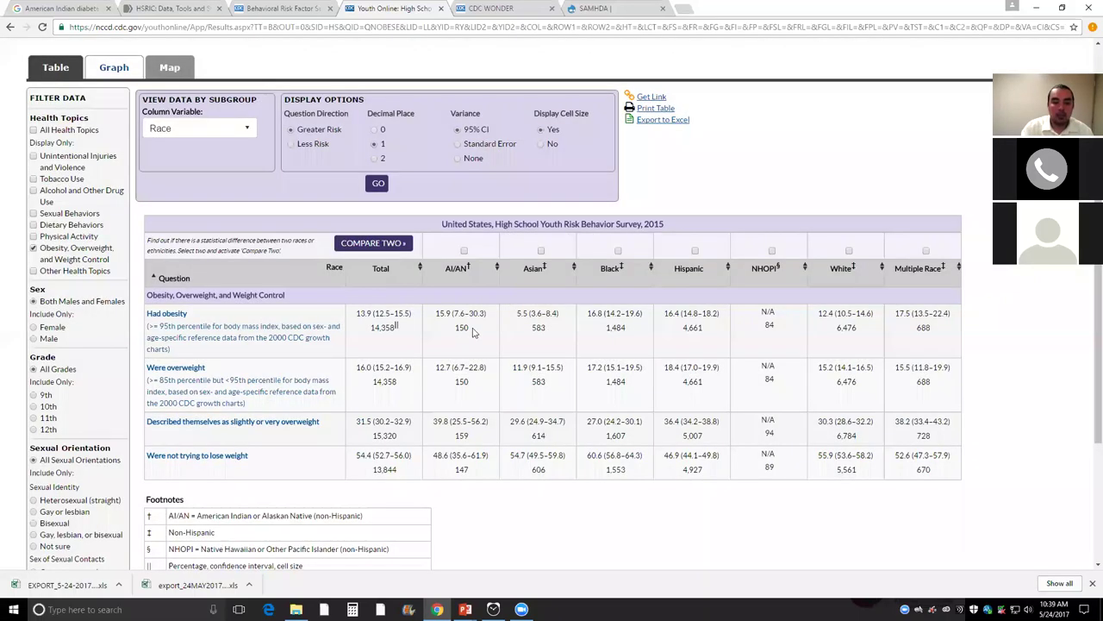
pyautogui.tripleClick(442, 318)
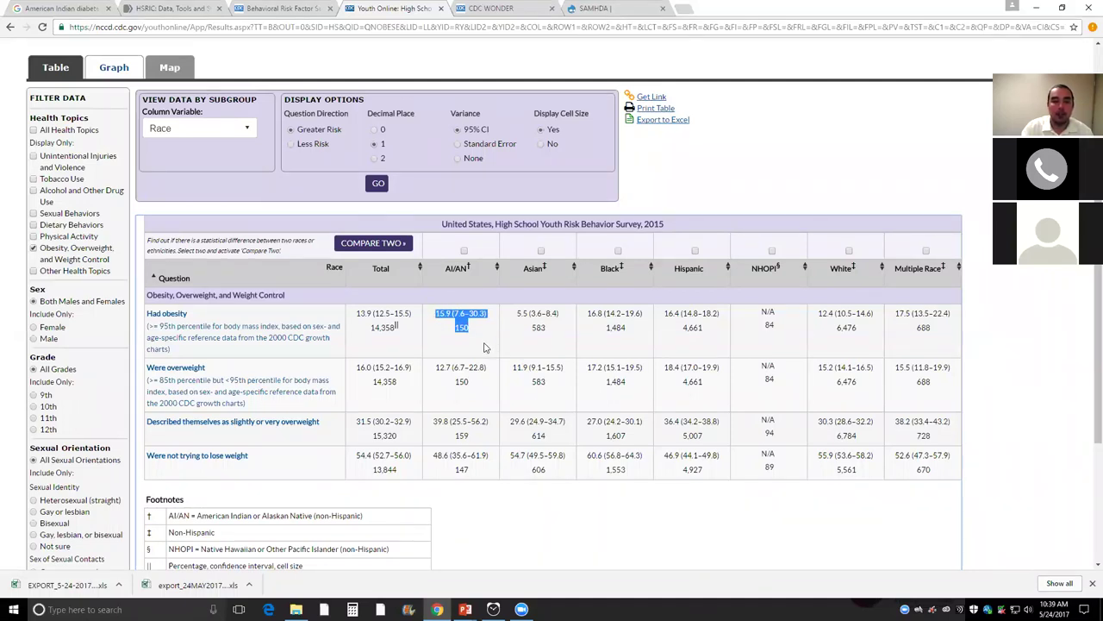
pyautogui.click(437, 54)
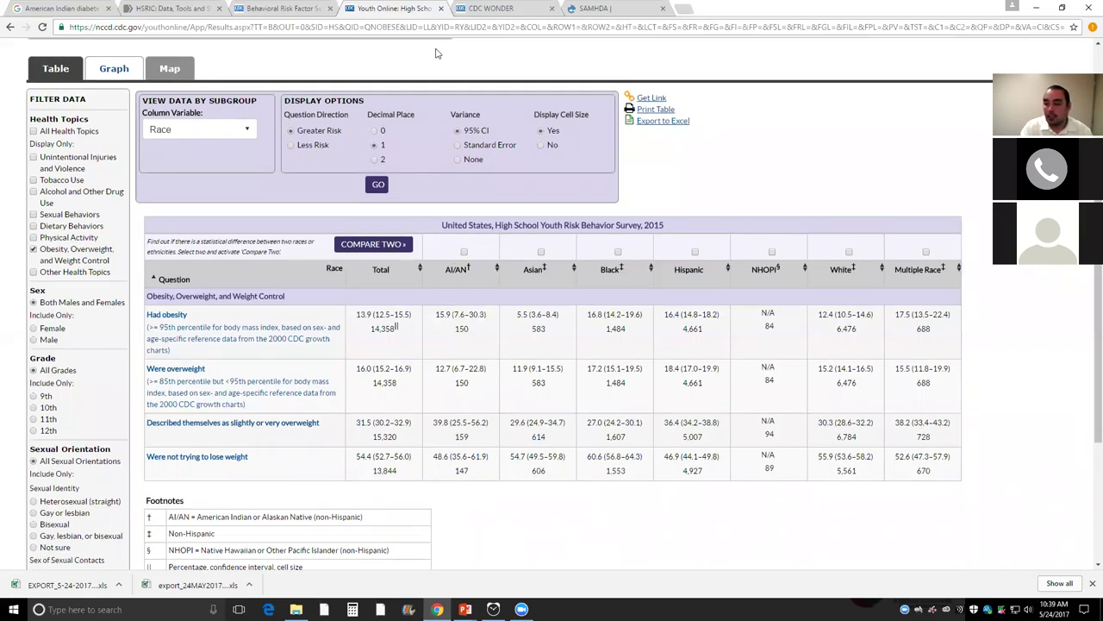
# Step: Switch to CDC WONDER and open the Detailed Mortality database under Underlying Cause of Death
pyautogui.click(489, 8)
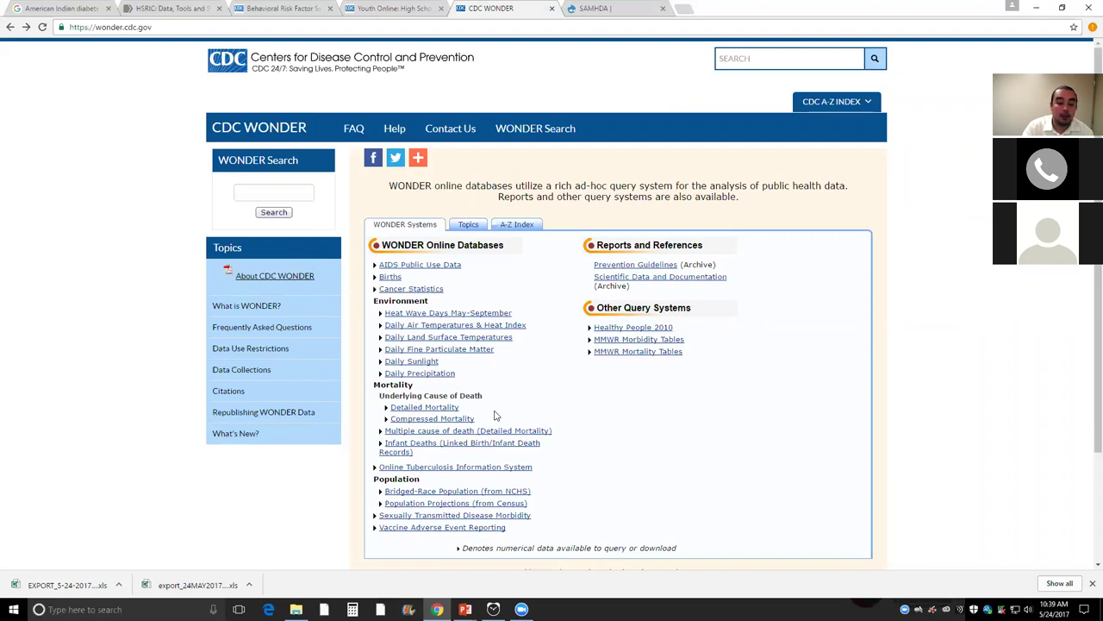
pyautogui.click(424, 409)
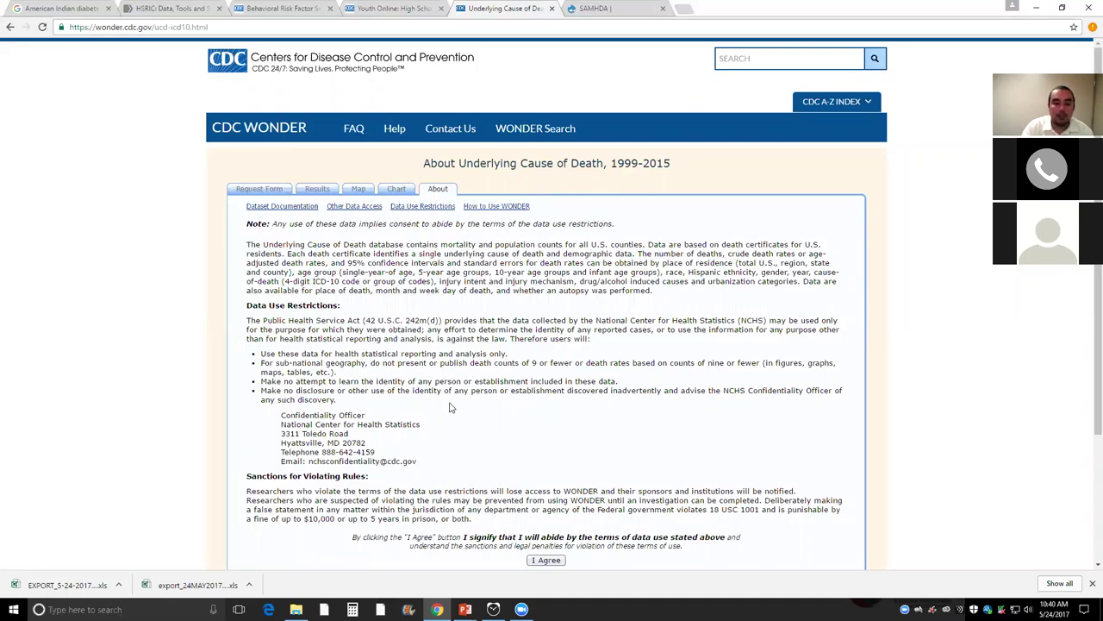
# Step: Agree to the data use restrictions for the Underlying Cause of Death data and group the request's results by Race
pyautogui.scroll(-1, 447, 404)
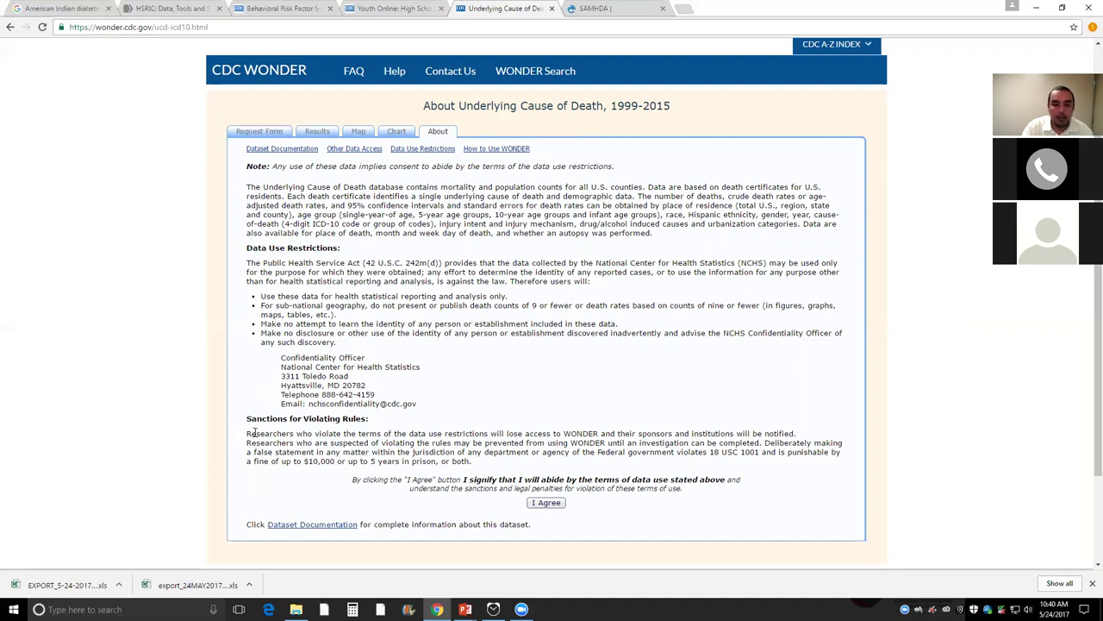
pyautogui.click(546, 503)
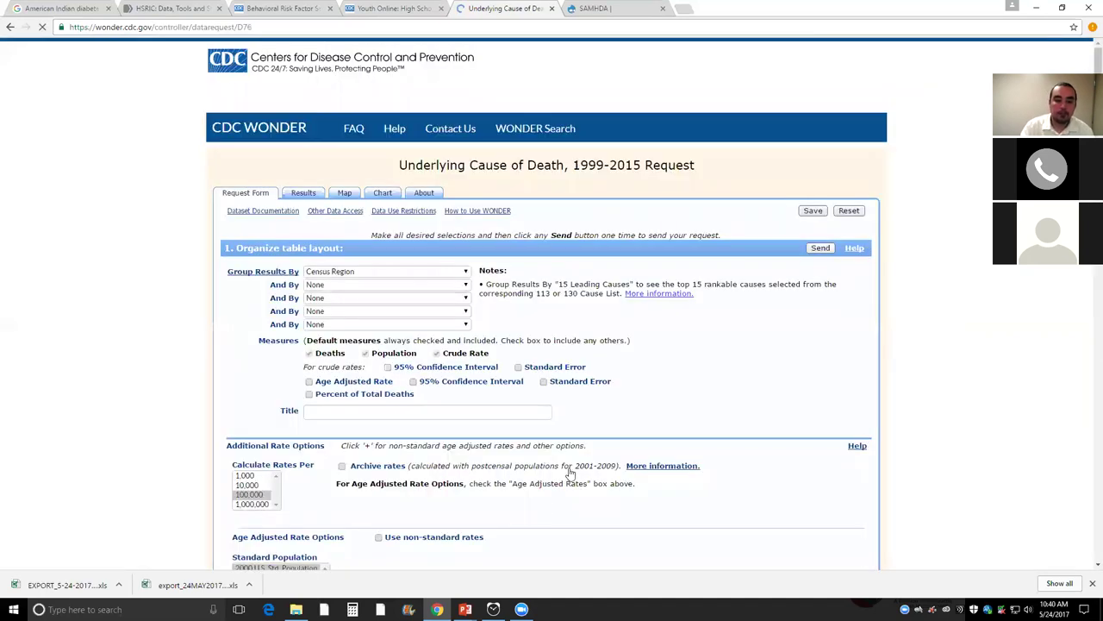
pyautogui.scroll(-2, 569, 476)
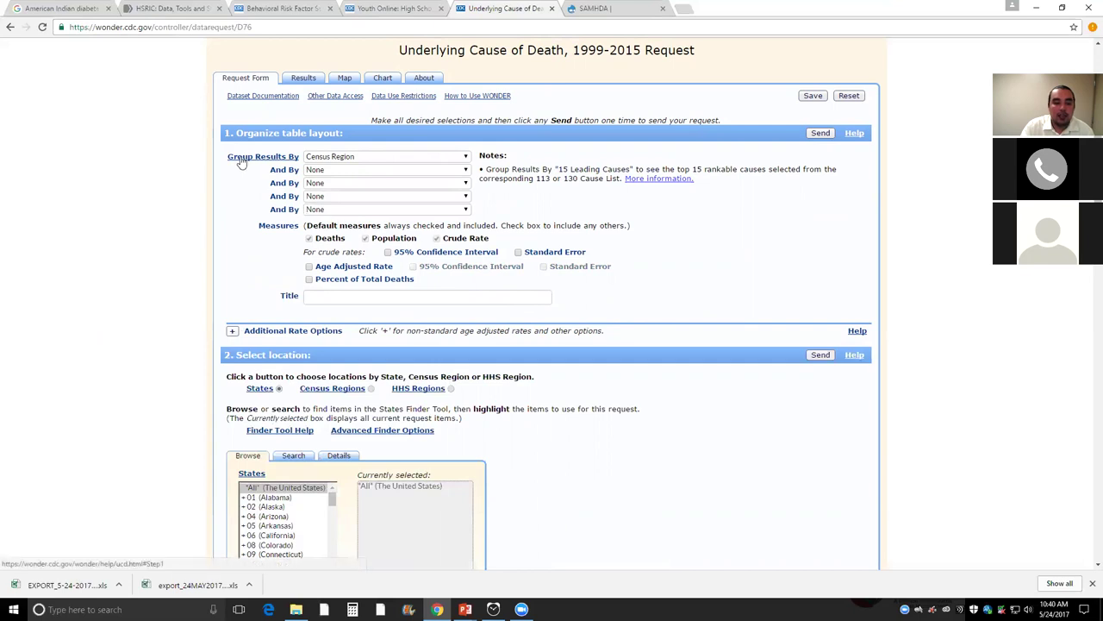
pyautogui.click(418, 163)
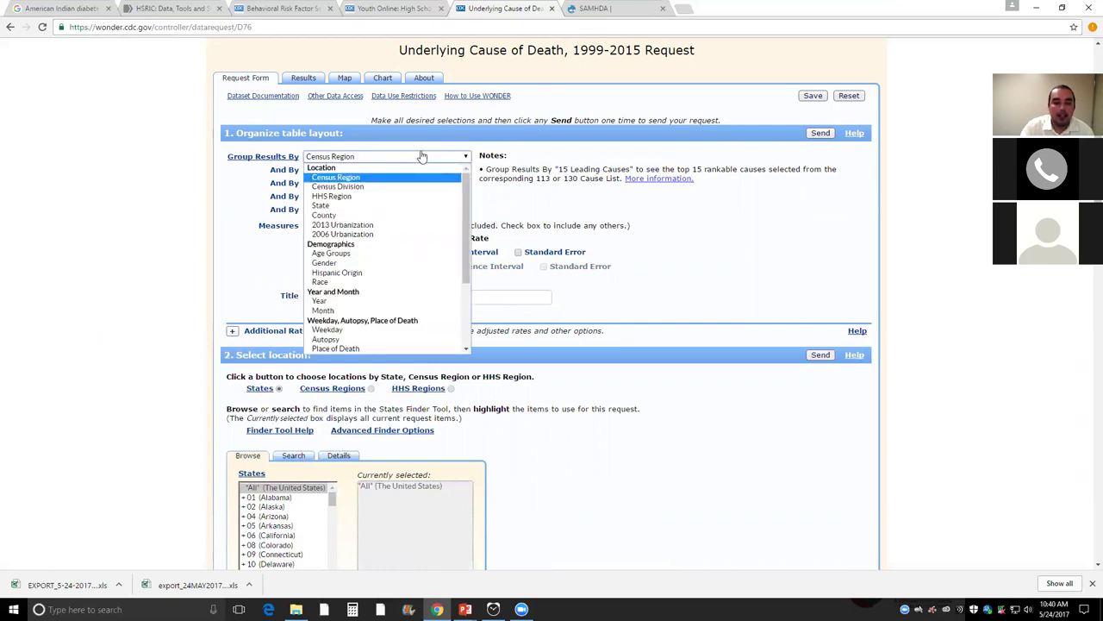
pyautogui.click(356, 285)
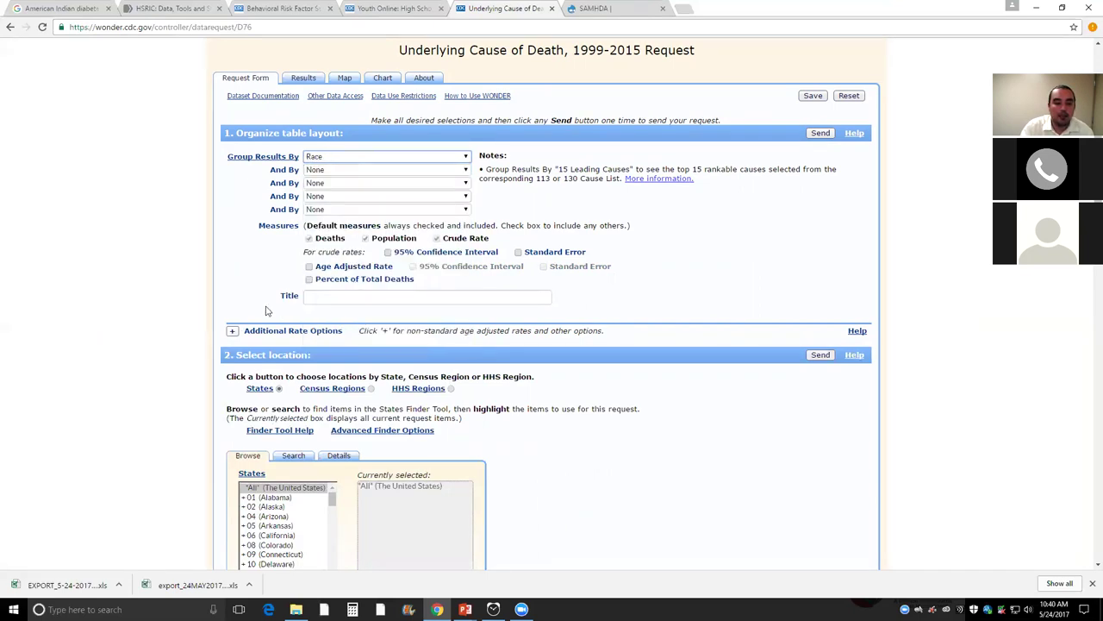
# Step: Limit the 2013 Urbanization categories to the four metro levels, from Large Central Metro through Small Metro
pyautogui.scroll(-3, 261, 273)
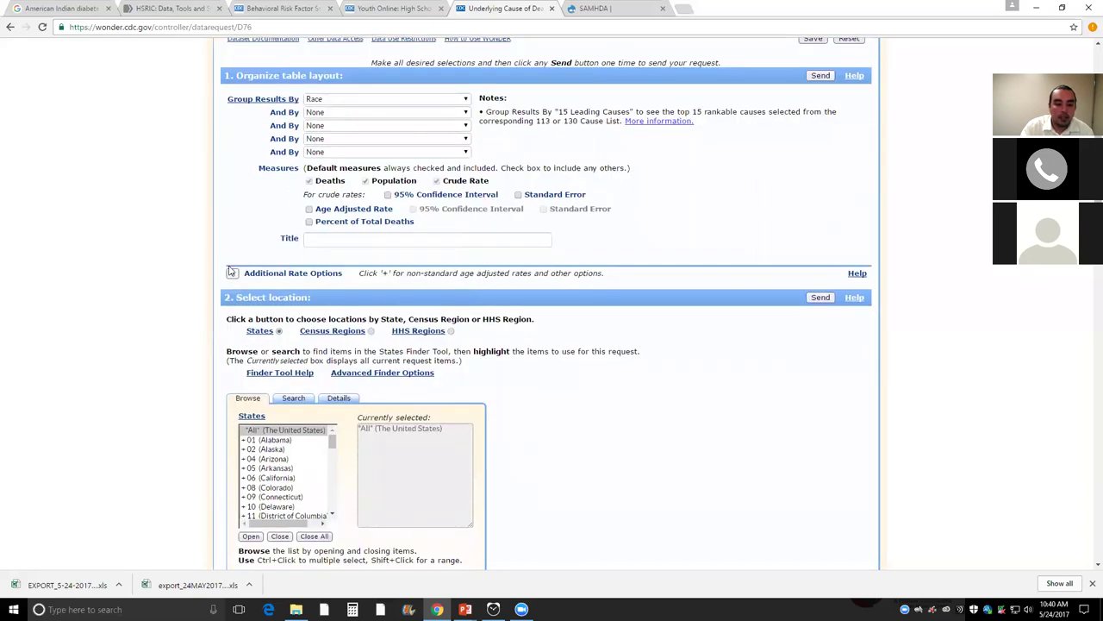
pyautogui.scroll(-1, 216, 273)
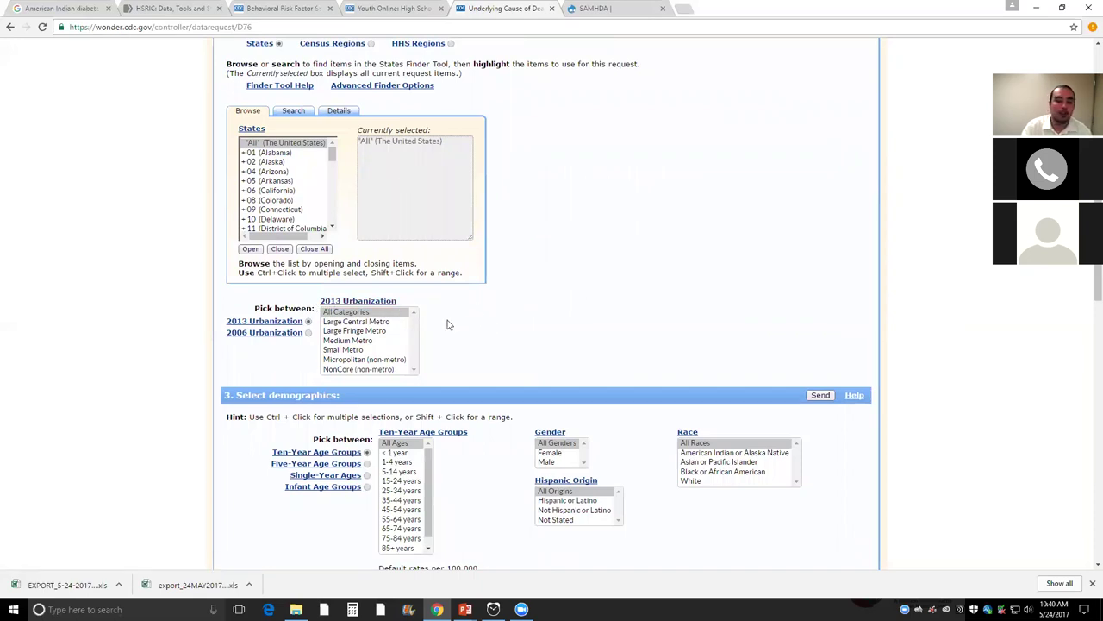
pyautogui.click(372, 322)
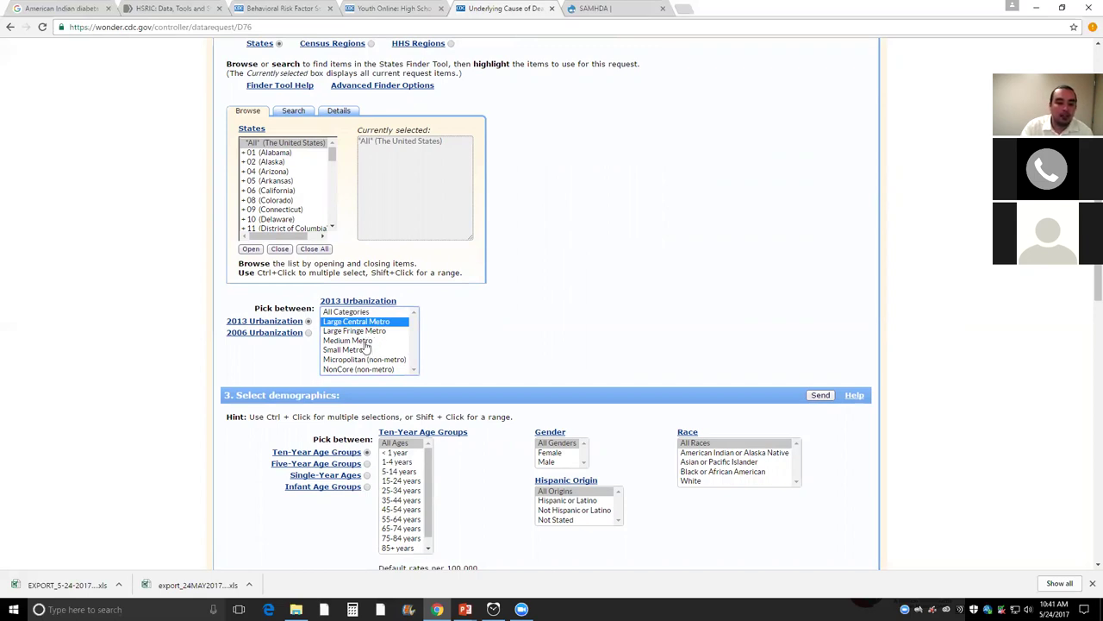
pyautogui.keyDown('shift'); pyautogui.click(366, 350); pyautogui.keyUp('shift')
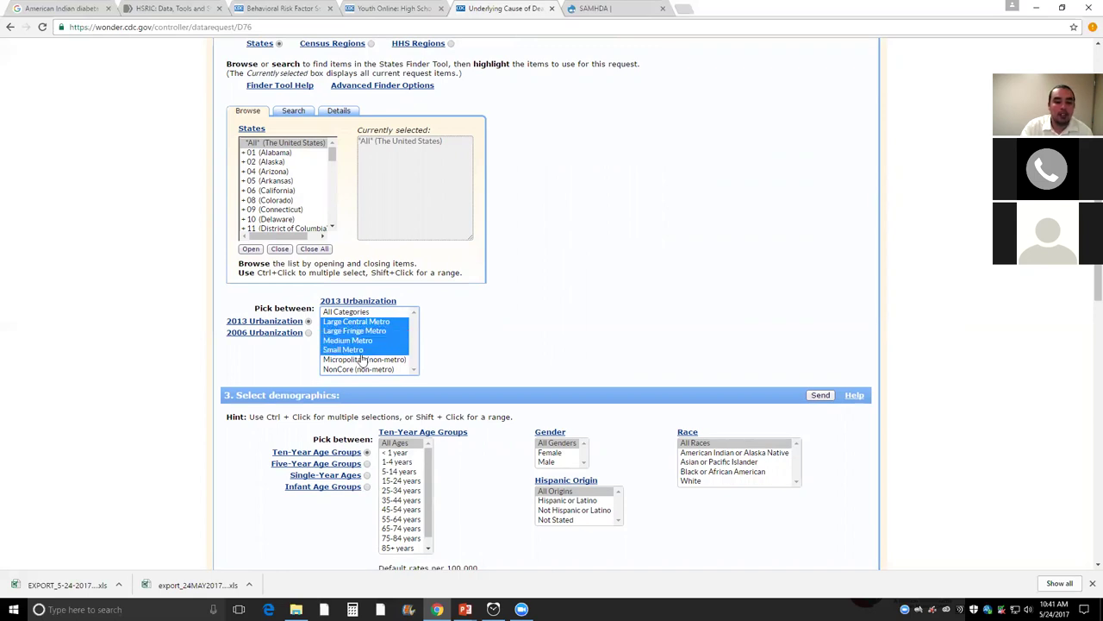
pyautogui.click(196, 367)
# Step: Try the 2011 to 2015 range in the year selection and narrow it to 2015 only
pyautogui.scroll(-4, 195, 371)
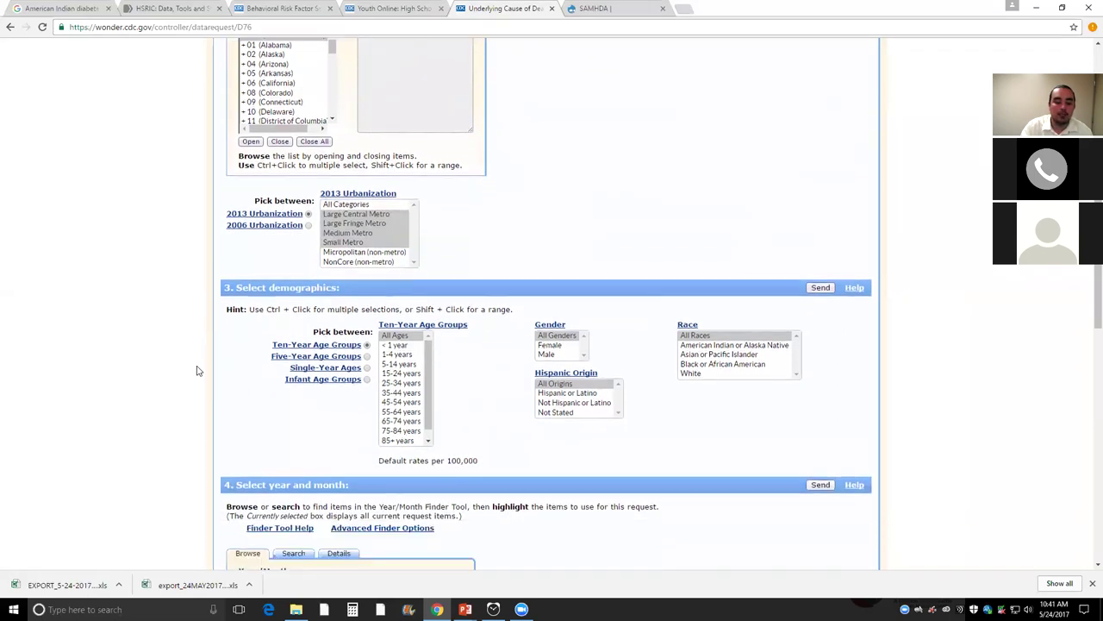
pyautogui.scroll(-4, 196, 371)
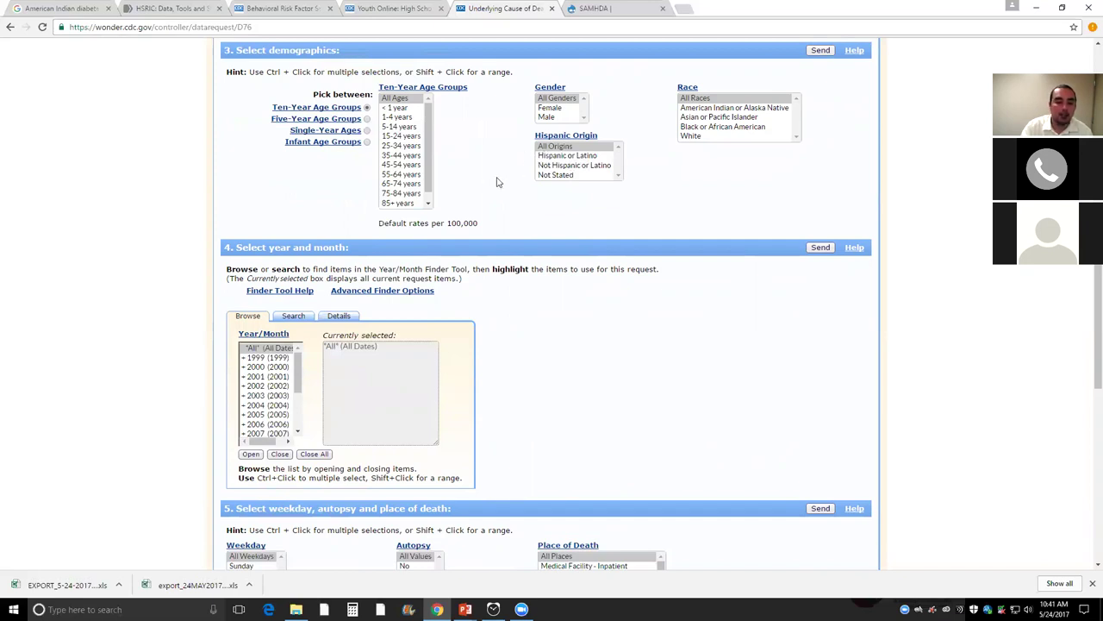
pyautogui.scroll(-2, 496, 182)
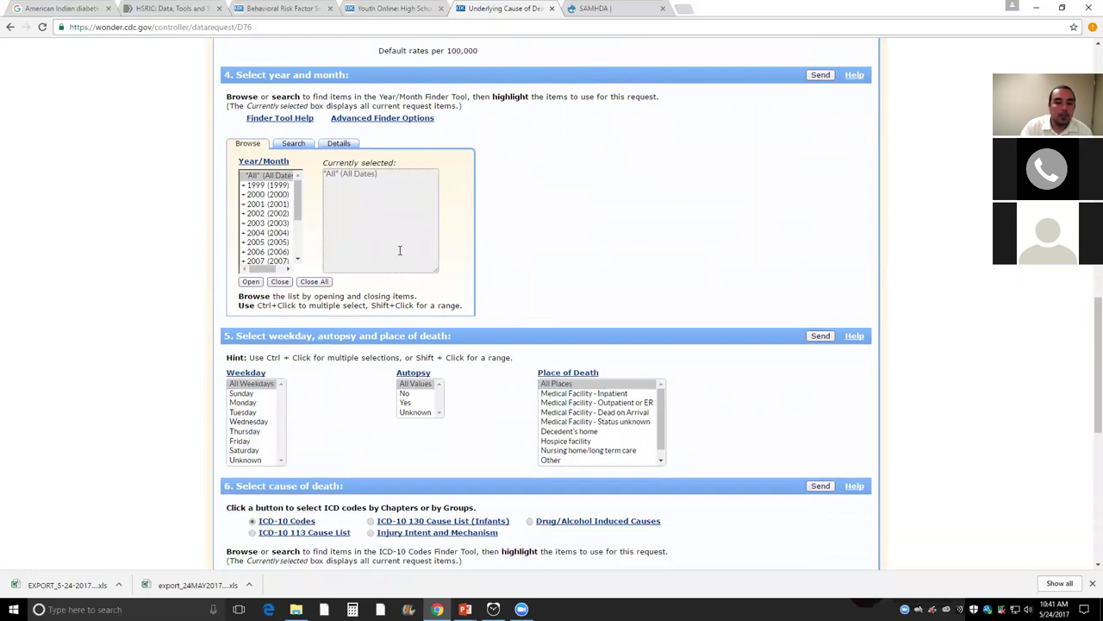
pyautogui.moveTo(298, 214); pyautogui.dragTo(303, 256)
pyautogui.scroll(-3, 304, 202)
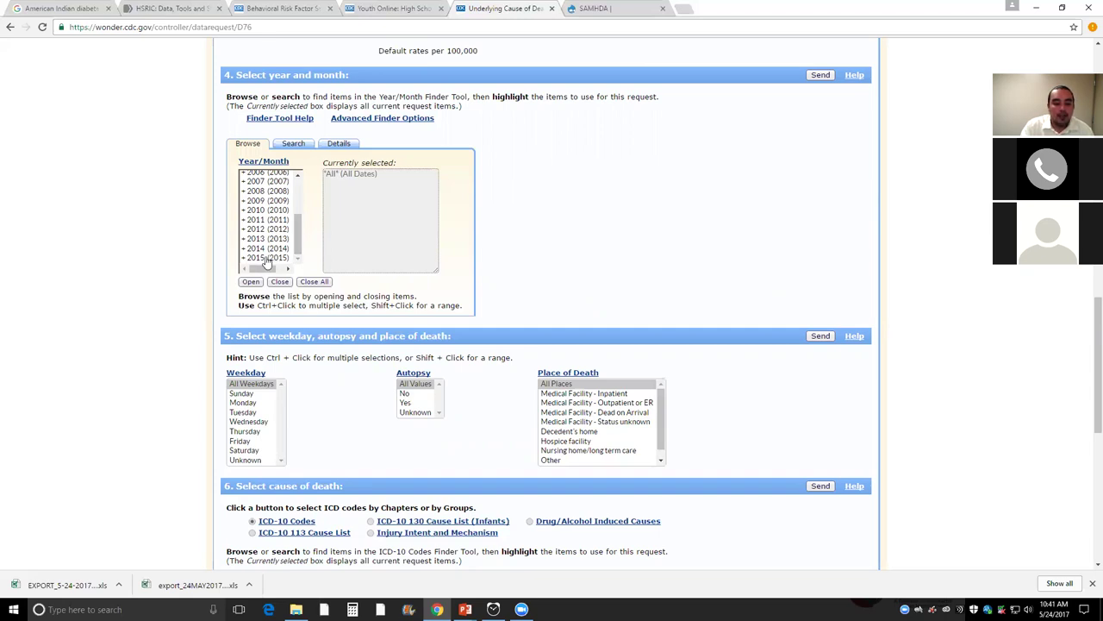
pyautogui.click(271, 259)
pyautogui.keyDown('shift'); pyautogui.click(265, 221); pyautogui.keyUp('shift')
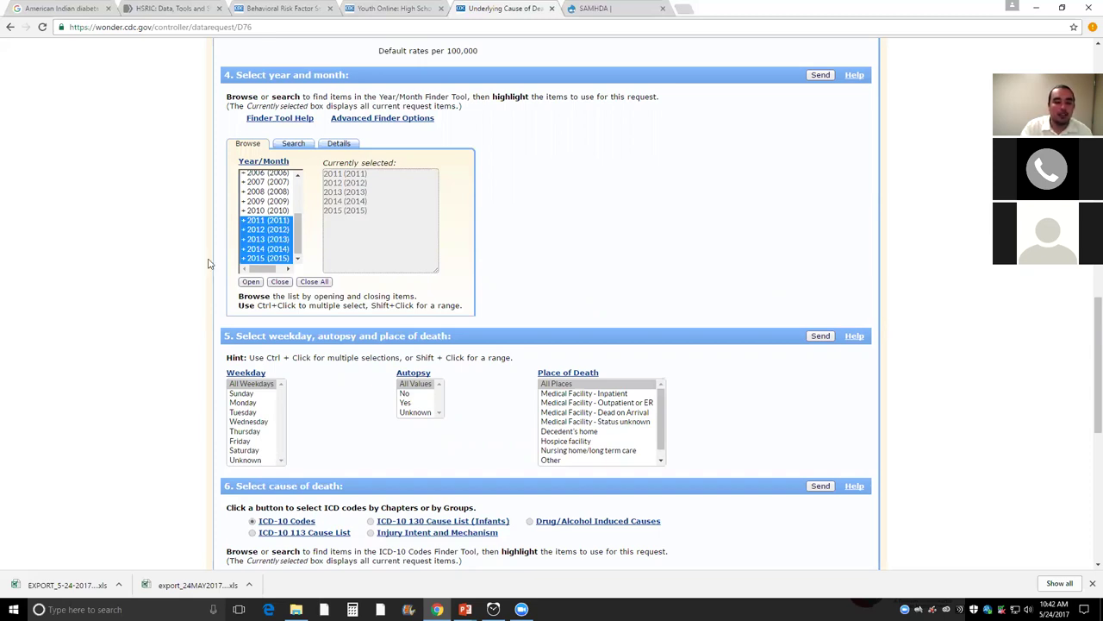
pyautogui.click(258, 259)
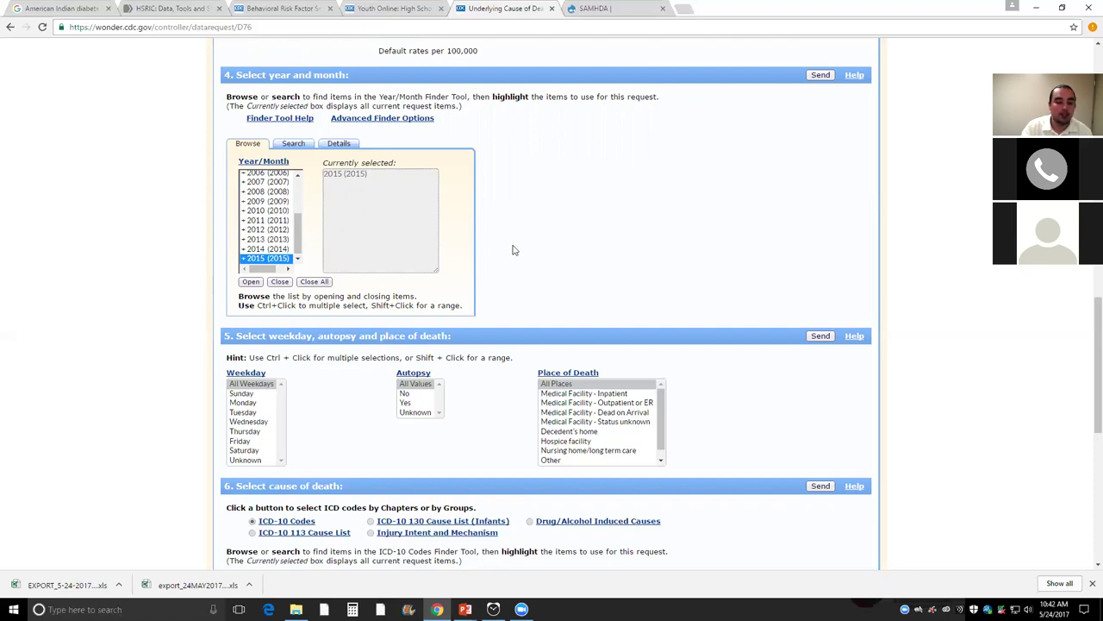
# Step: Browse the ICD-10 cause of death chapters and search the codes for "diabetes"
pyautogui.scroll(-3, 512, 250)
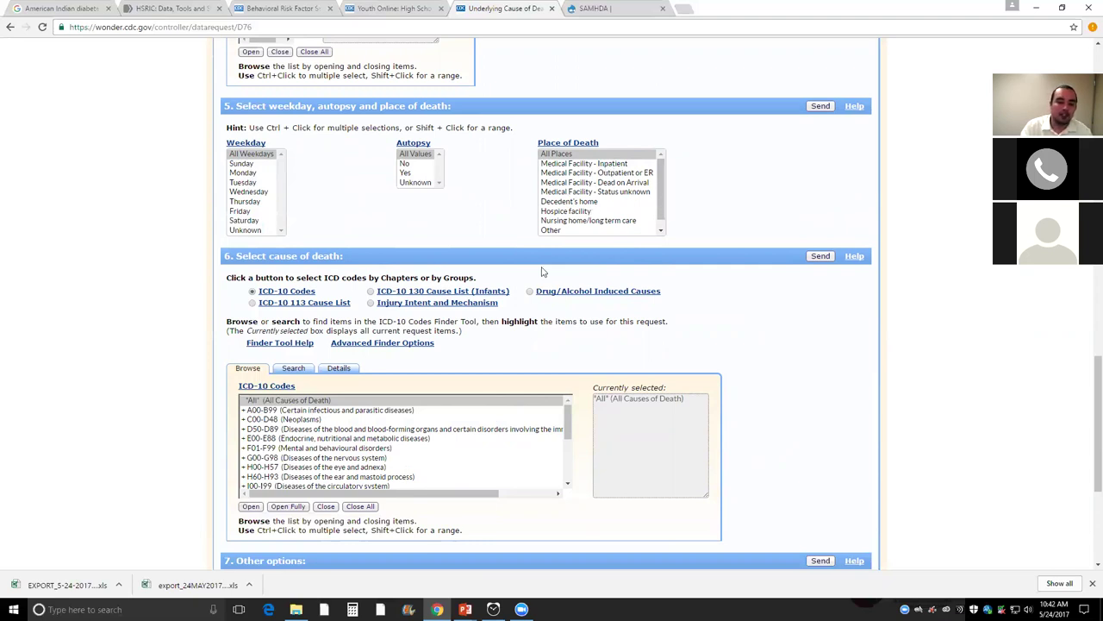
pyautogui.scroll(-3, 197, 352)
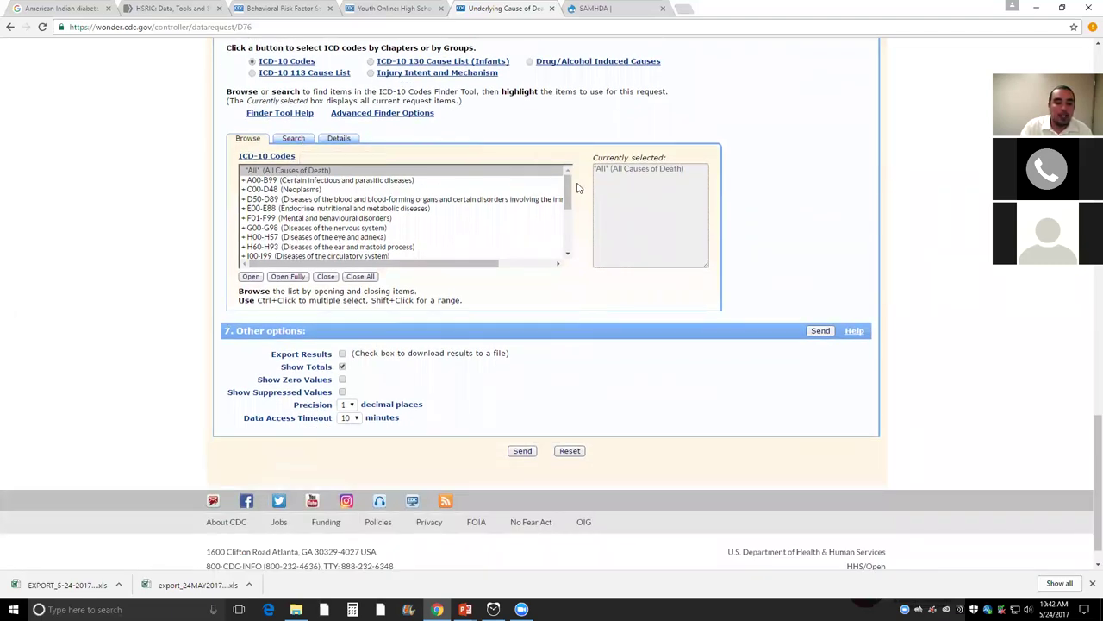
pyautogui.scroll(-1, 566, 230)
pyautogui.scroll(-2, 567, 230)
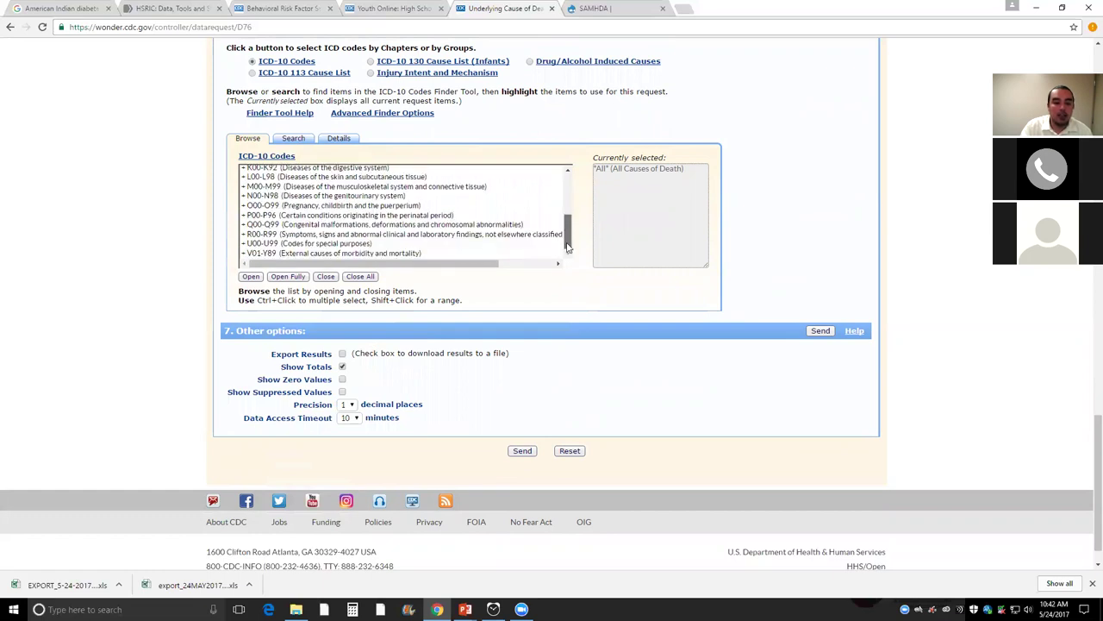
pyautogui.scroll(2, 569, 226)
pyautogui.scroll(2, 569, 203)
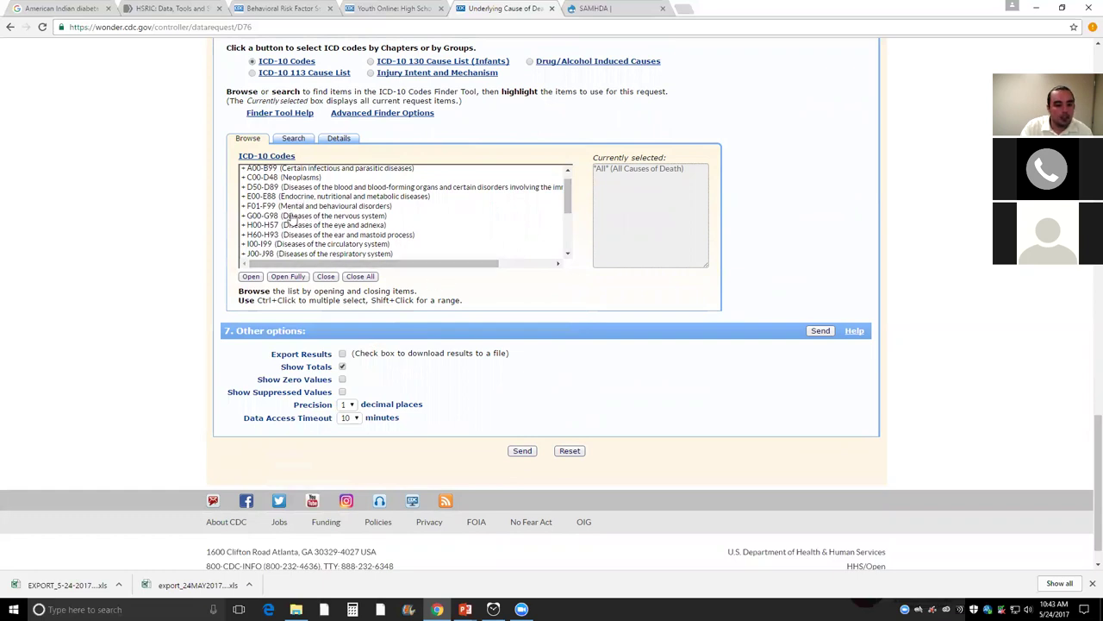
pyautogui.scroll(1, 371, 209)
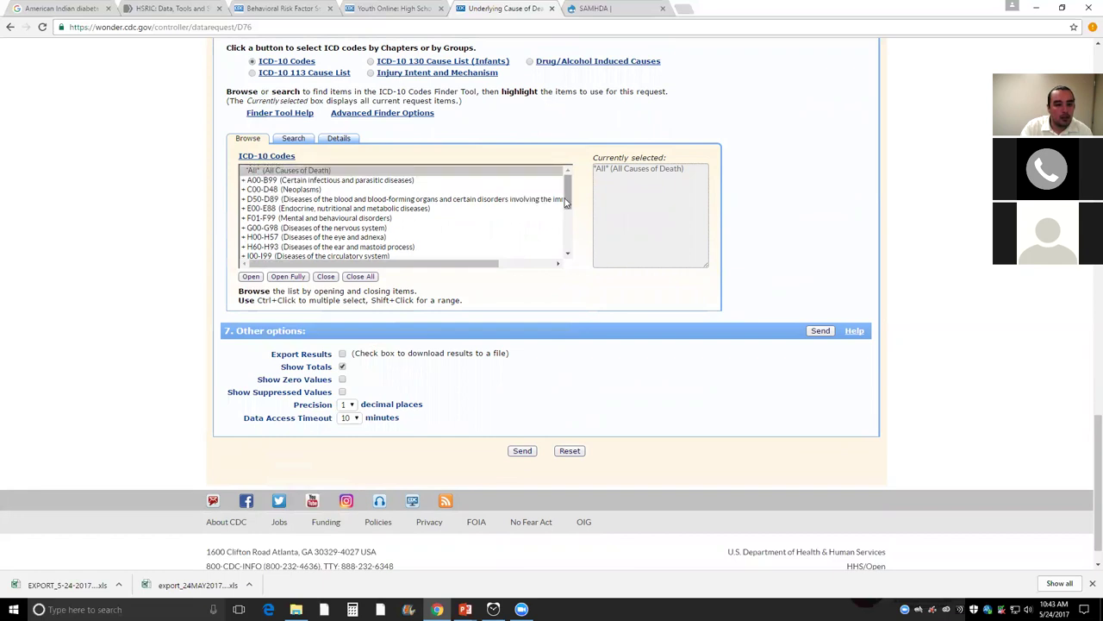
pyautogui.click(293, 138)
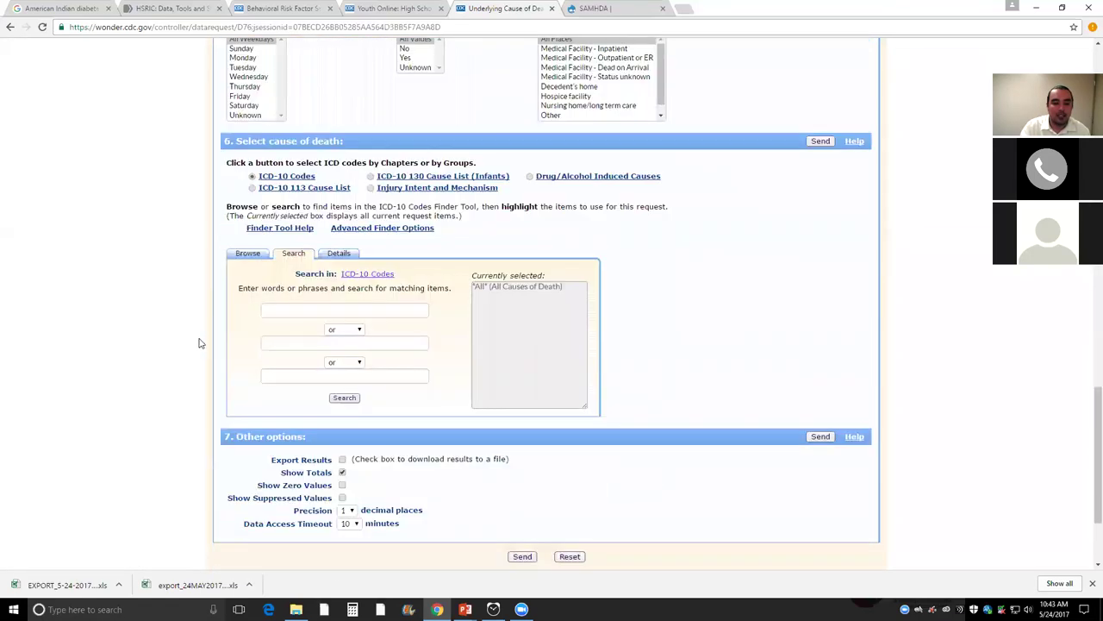
pyautogui.write('diabetes')
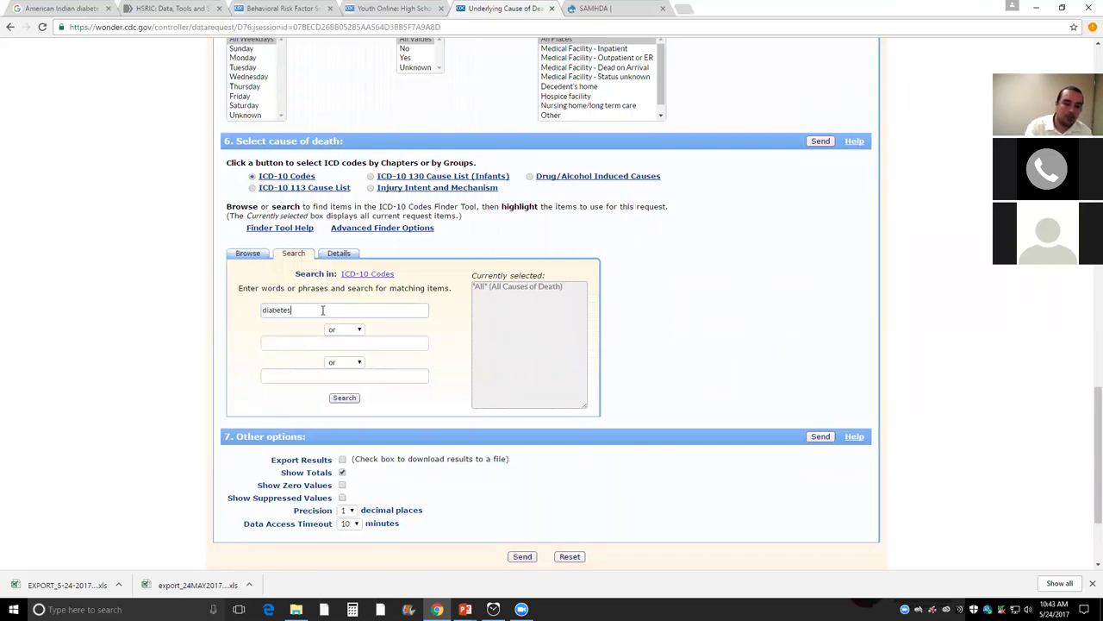
pyautogui.click(343, 398)
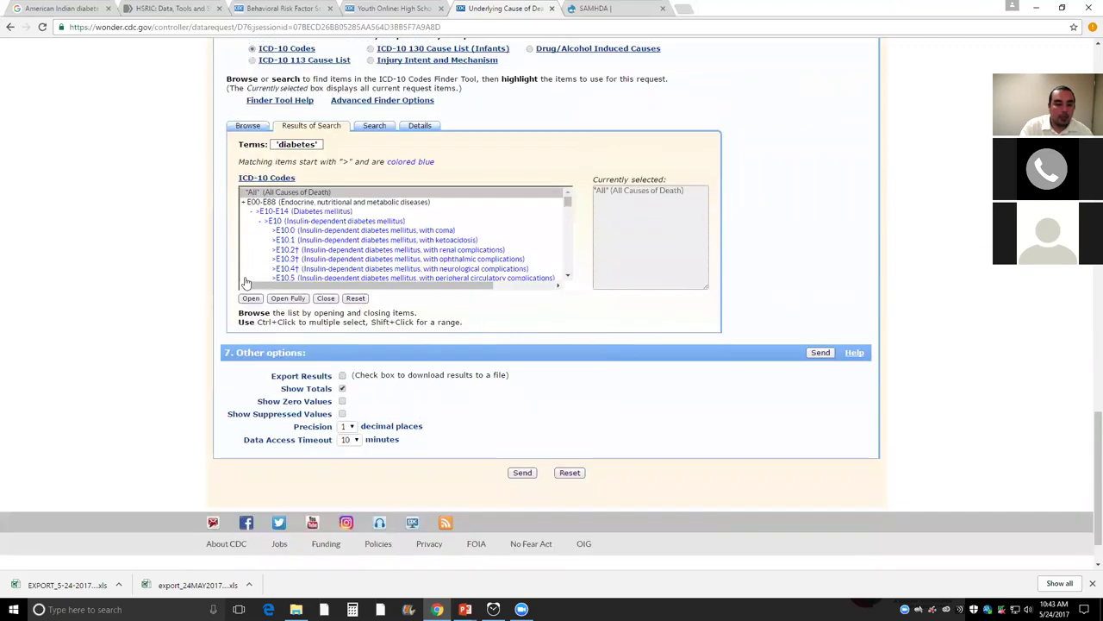
# Step: Select E10-E14 (Diabetes mellitus) as the cause of death and send the data request
pyautogui.click(304, 211)
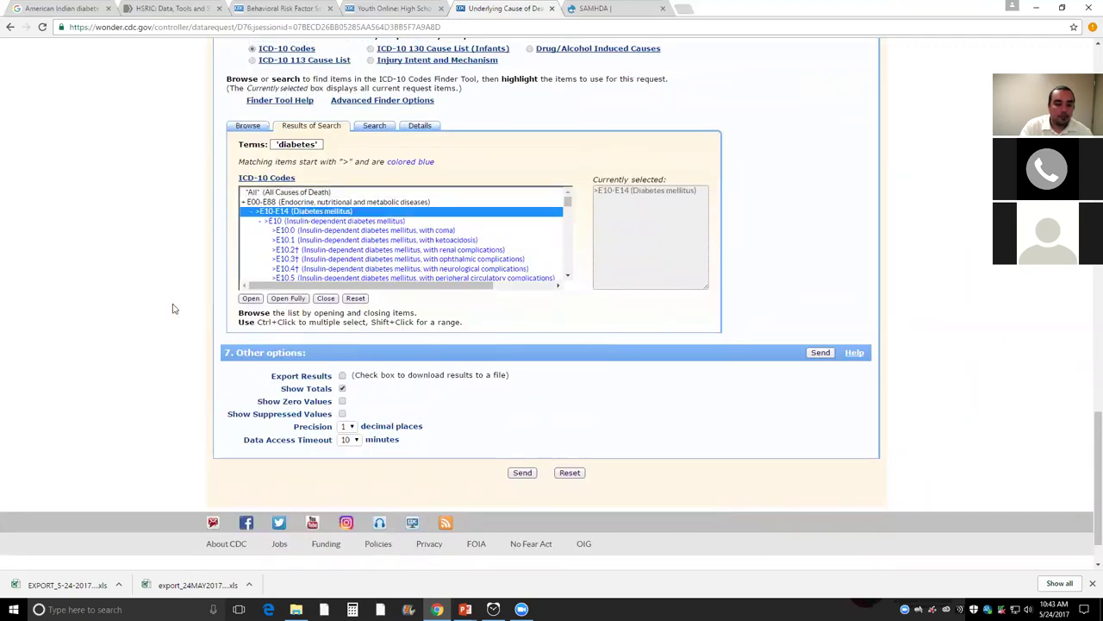
pyautogui.scroll(-1, 183, 300)
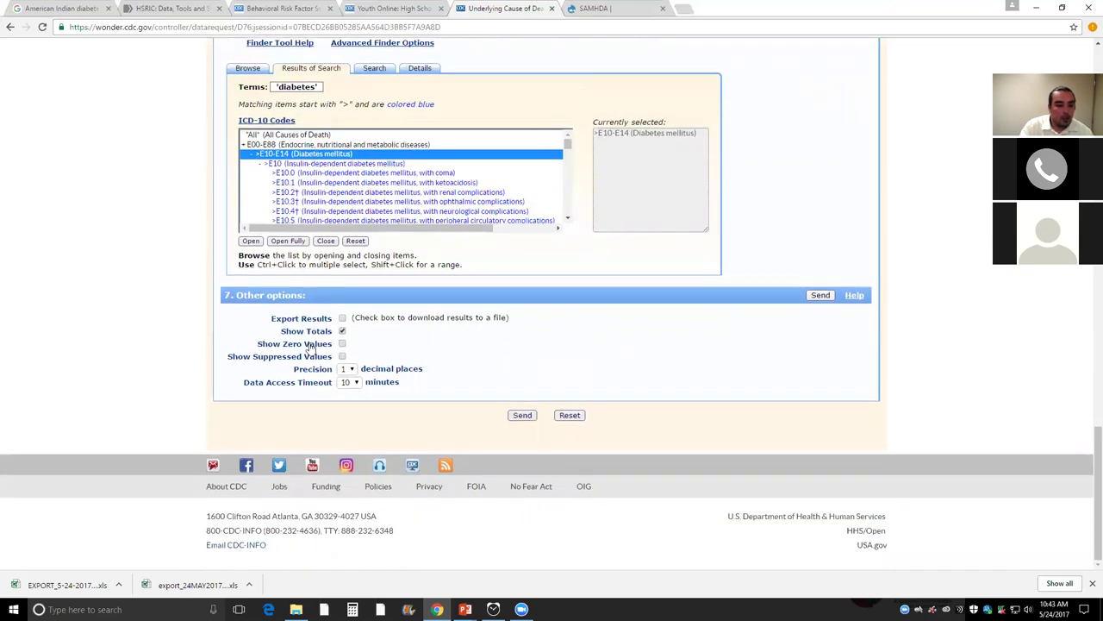
pyautogui.click(522, 414)
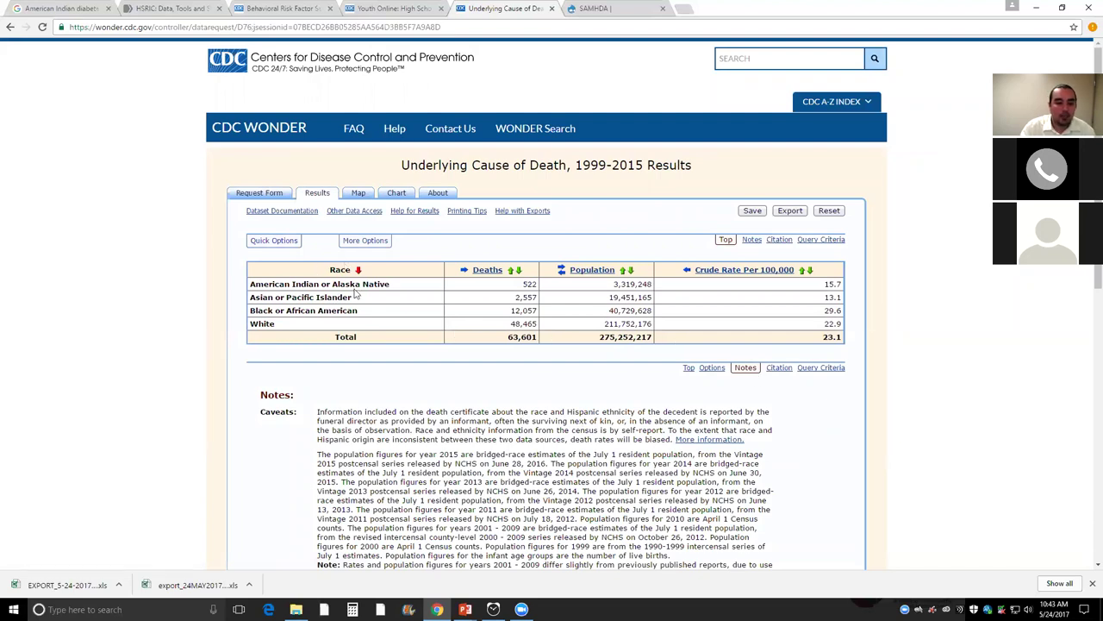
# Step: Highlight the crude death rates for American Indian or Alaska Native and White in the results table to compare them
pyautogui.moveTo(305, 284); pyautogui.dragTo(766, 285)
pyautogui.moveTo(839, 285); pyautogui.dragTo(841, 285)
pyautogui.click(829, 284)
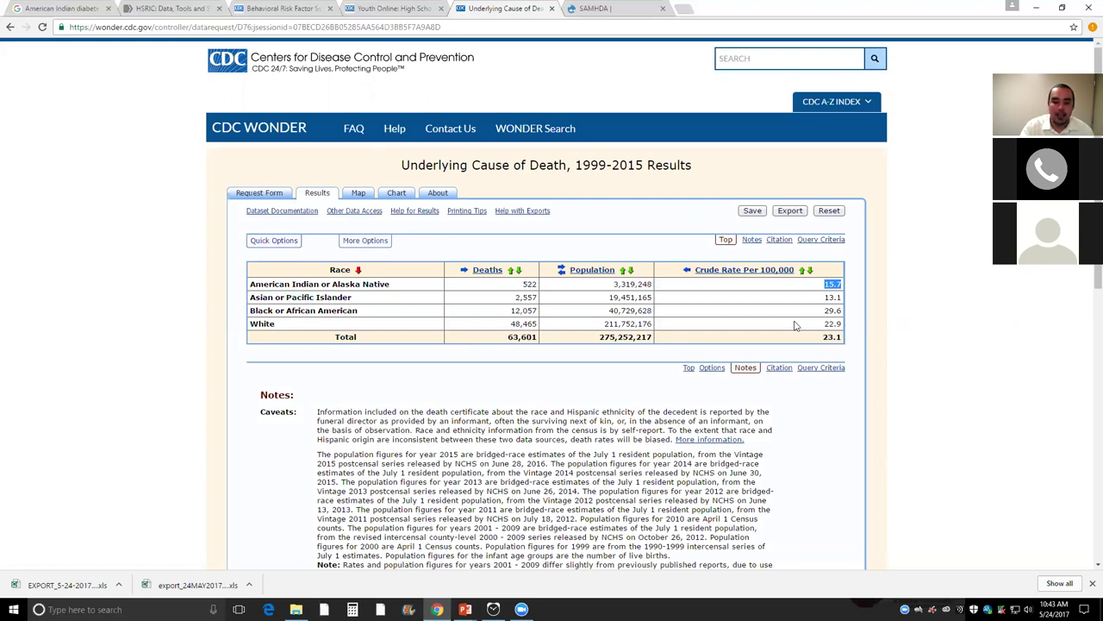
pyautogui.click(264, 323)
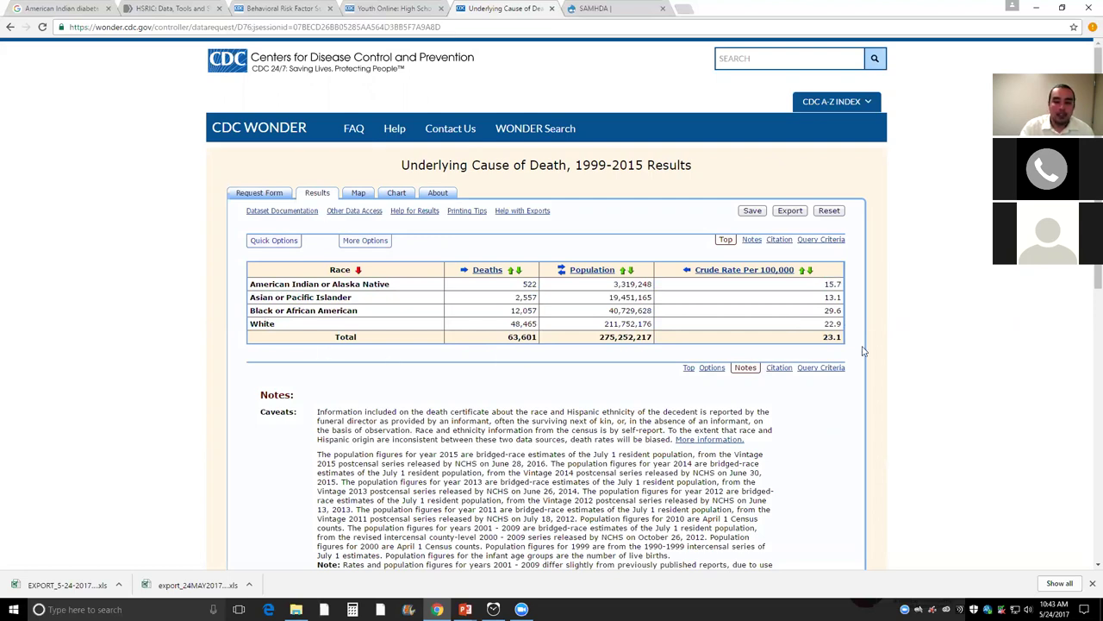
pyautogui.moveTo(824, 326); pyautogui.dragTo(842, 324)
pyautogui.click(798, 323)
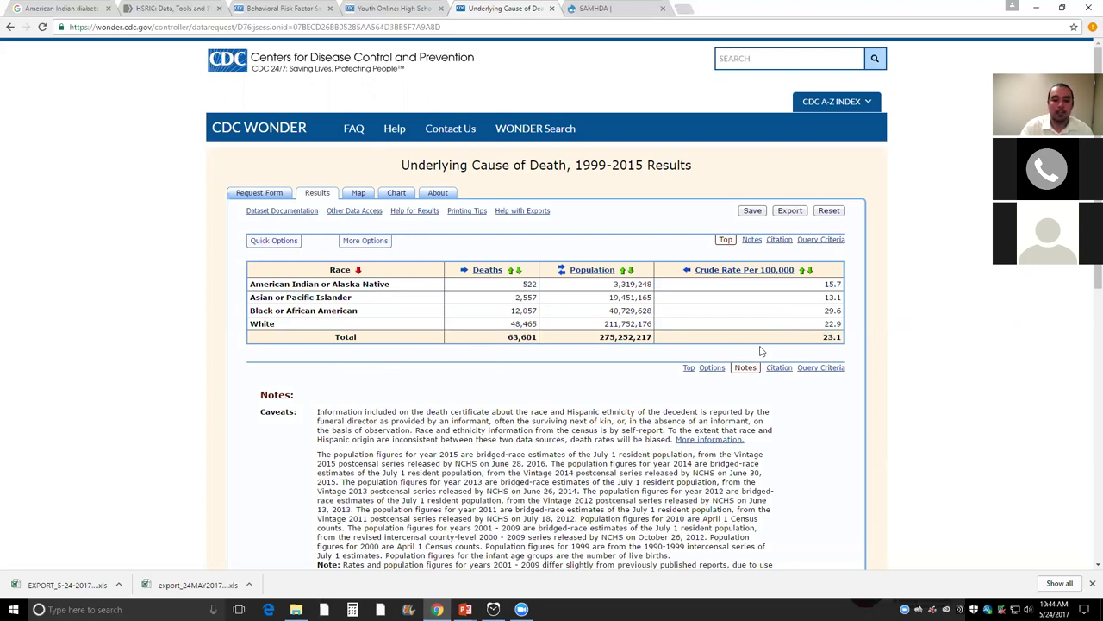
# Step: Return to the request form and add the Age Adjusted Rate with its 95% Confidence Interval to the measures
pyautogui.click(9, 29)
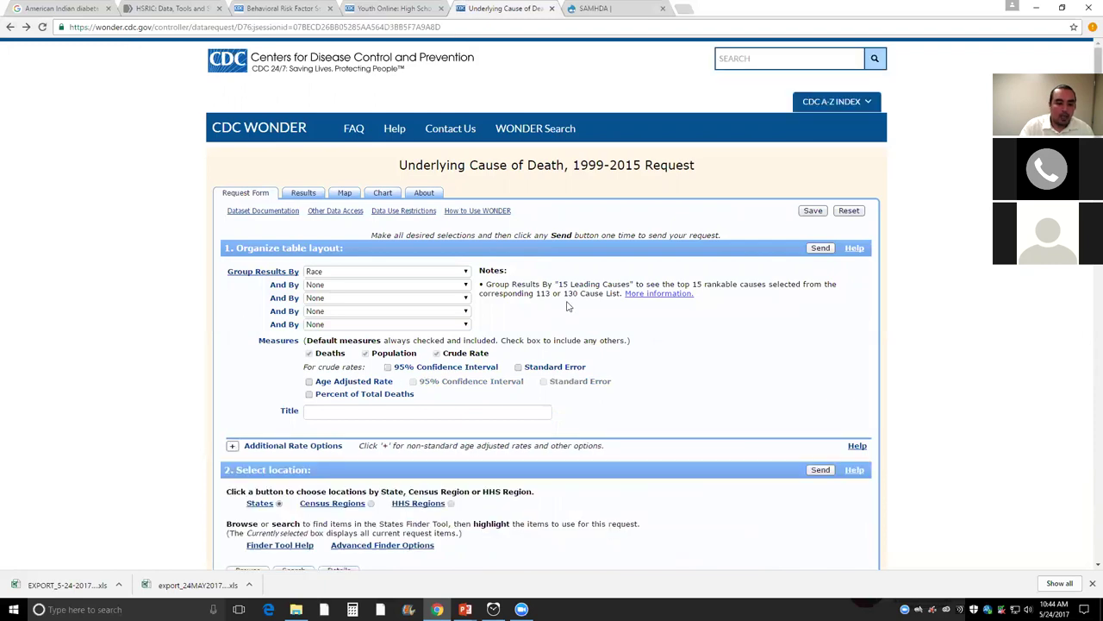
pyautogui.scroll(-1, 566, 293)
pyautogui.scroll(-1, 565, 270)
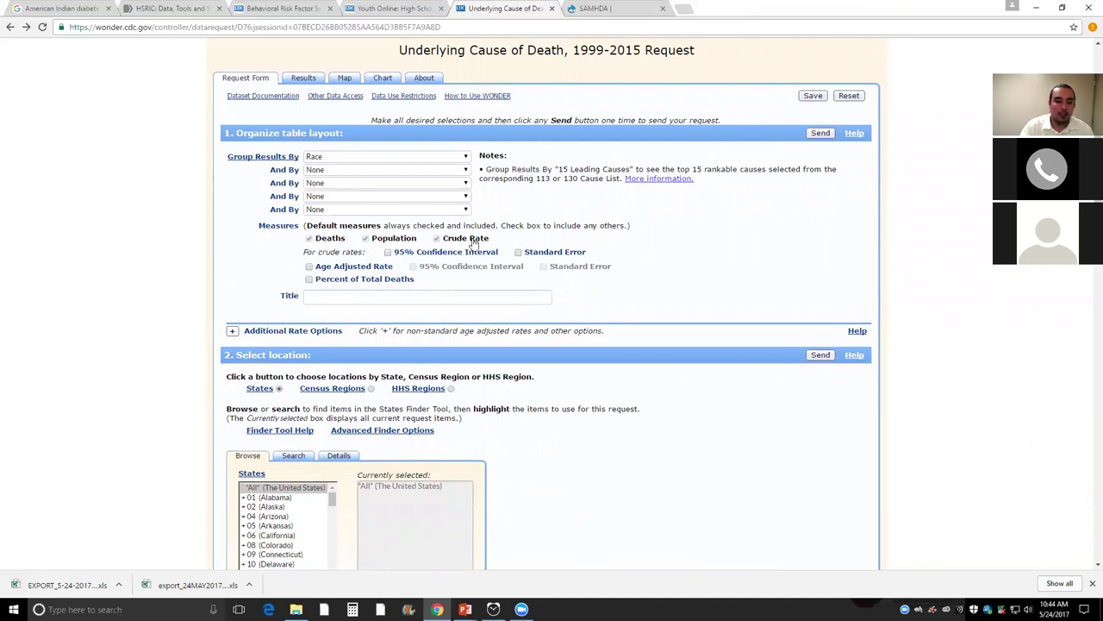
pyautogui.scroll(-1, 473, 244)
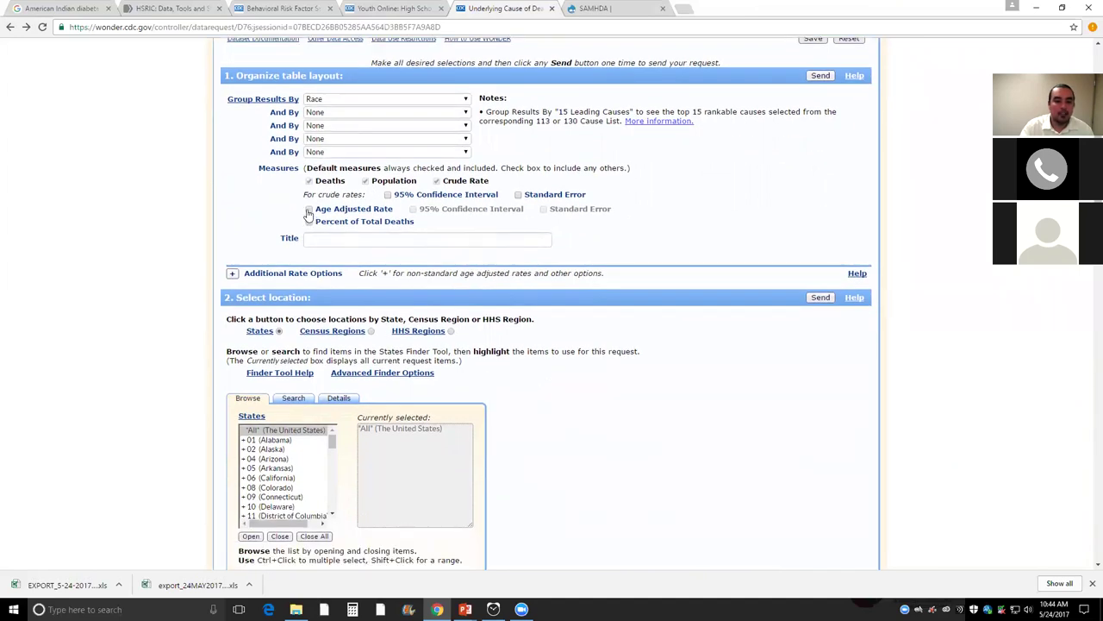
pyautogui.click(308, 210)
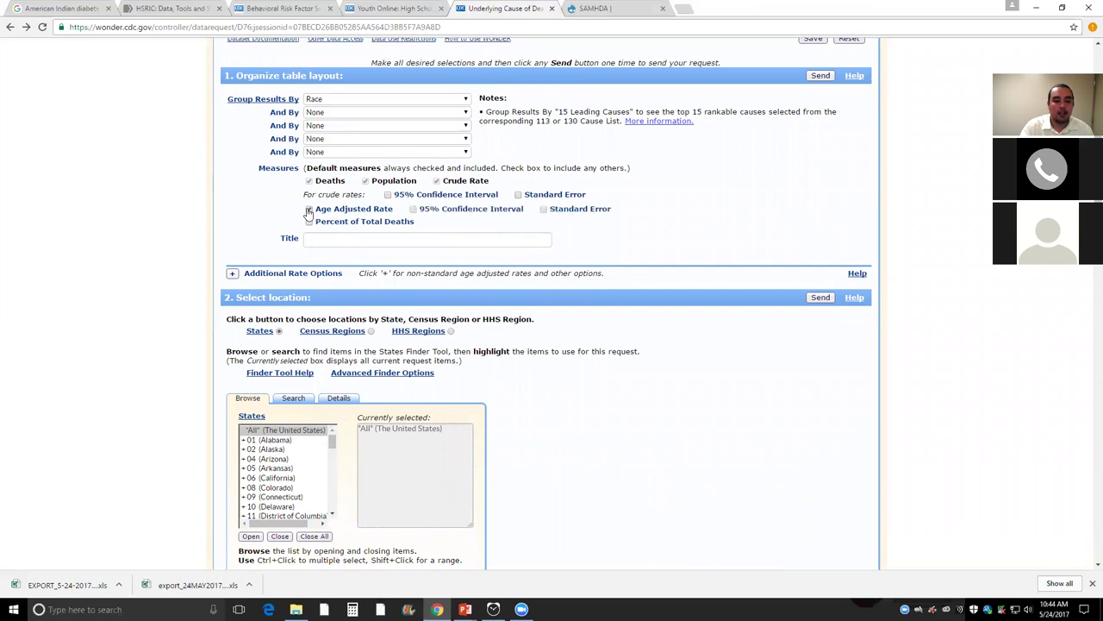
pyautogui.click(413, 210)
pyautogui.click(309, 211)
# Step: Submit the data request with the remaining form sections left as set
pyautogui.scroll(-2, 646, 295)
pyautogui.scroll(-8, 647, 297)
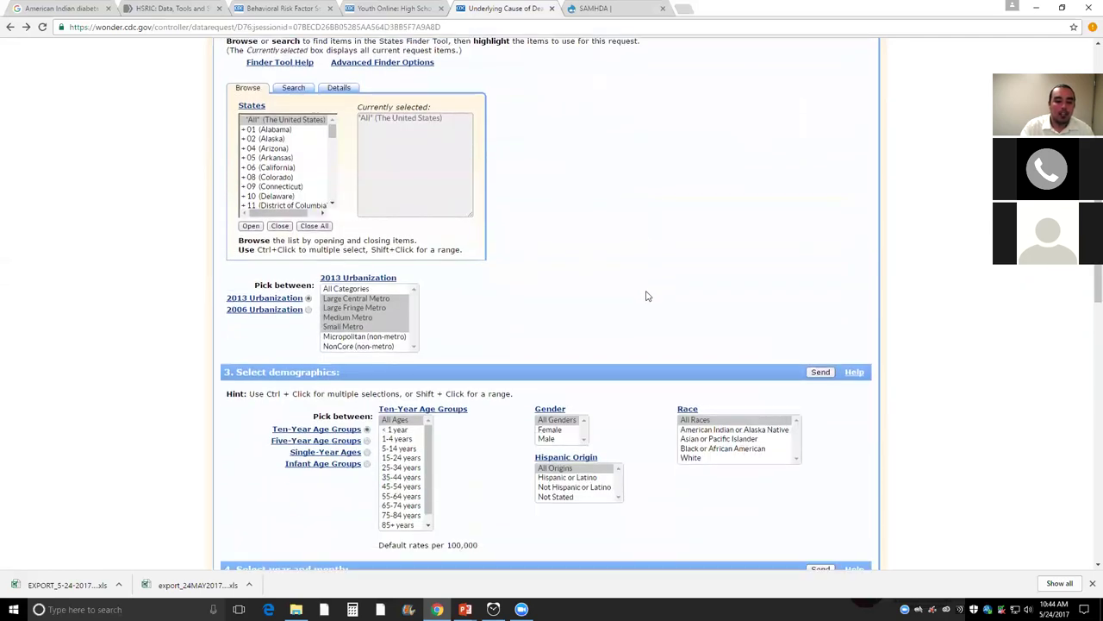
pyautogui.scroll(-5, 655, 301)
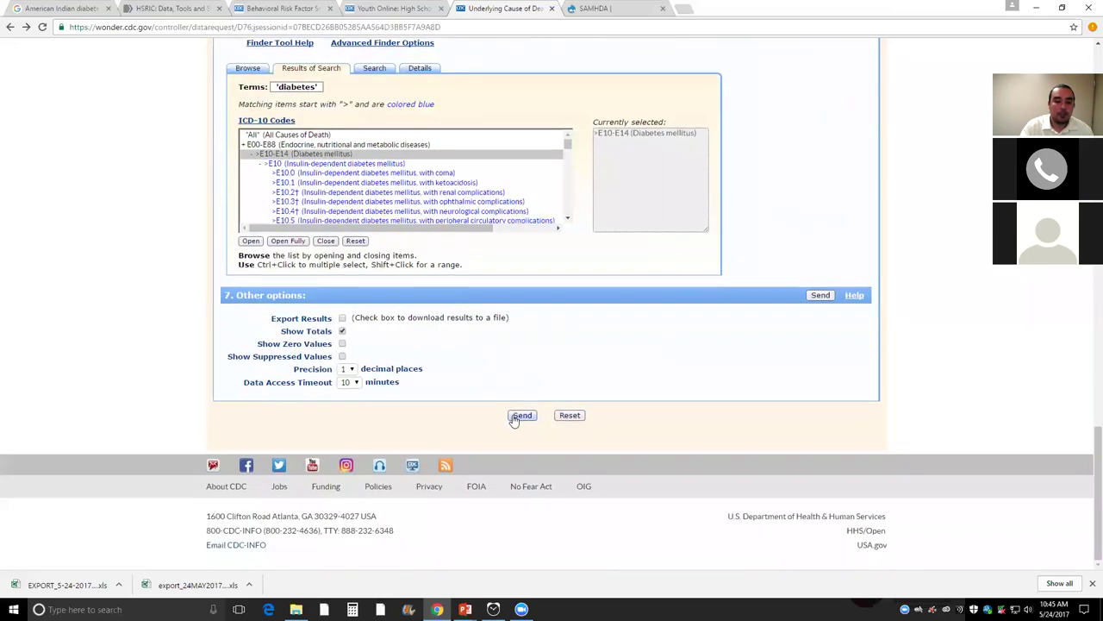
pyautogui.click(521, 416)
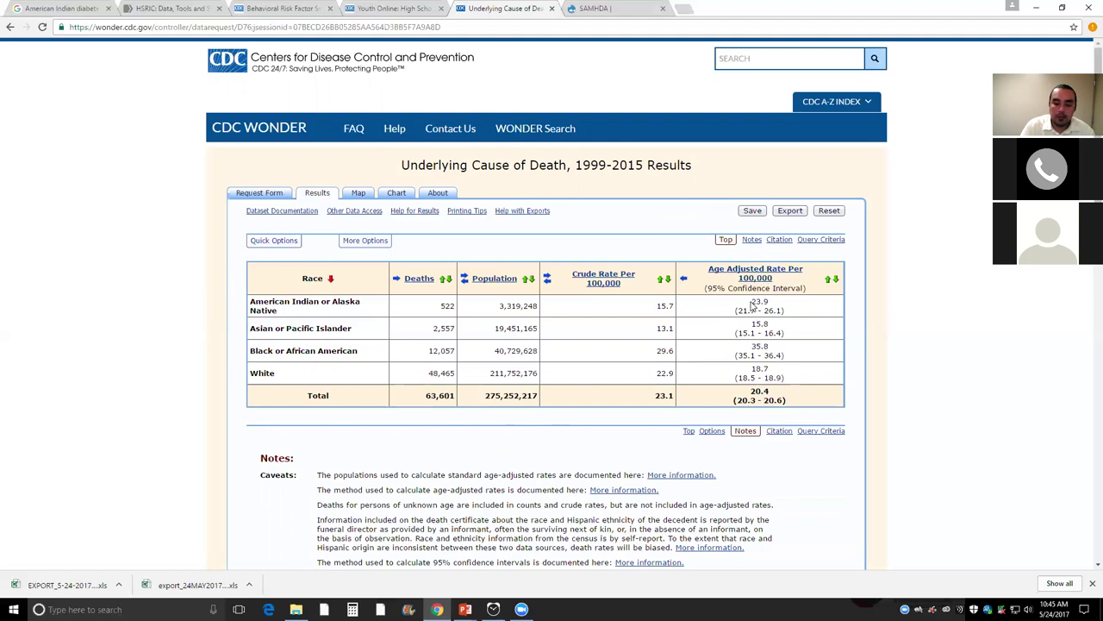
# Step: Highlight the crude and age-adjusted rates for American Indian or Alaska Native and White to compare them
pyautogui.moveTo(756, 303); pyautogui.dragTo(783, 310)
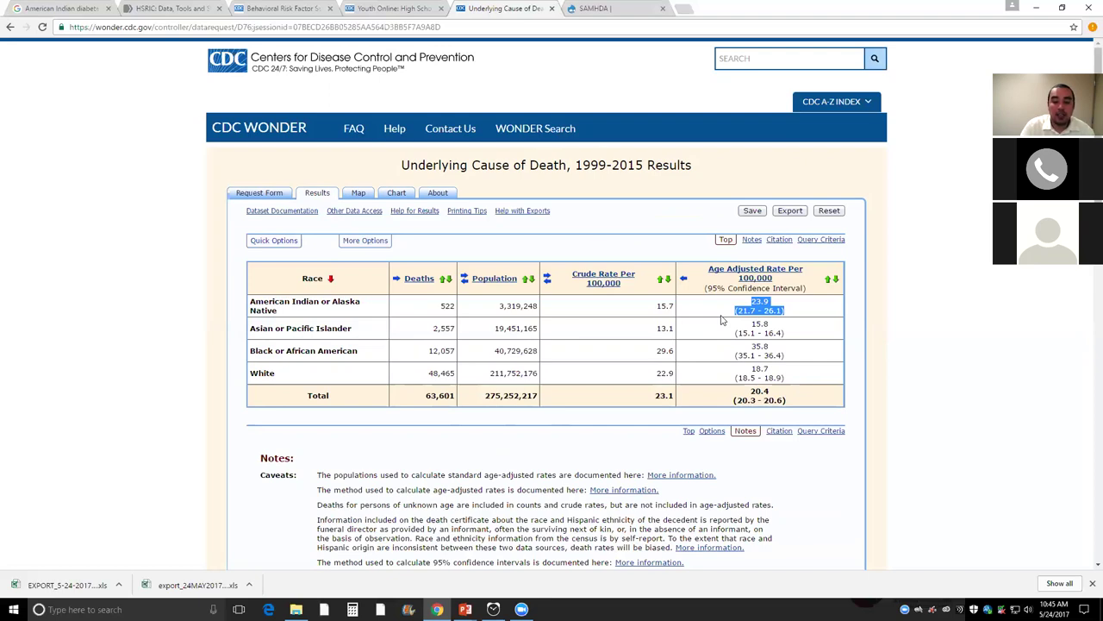
pyautogui.moveTo(655, 305); pyautogui.dragTo(678, 310)
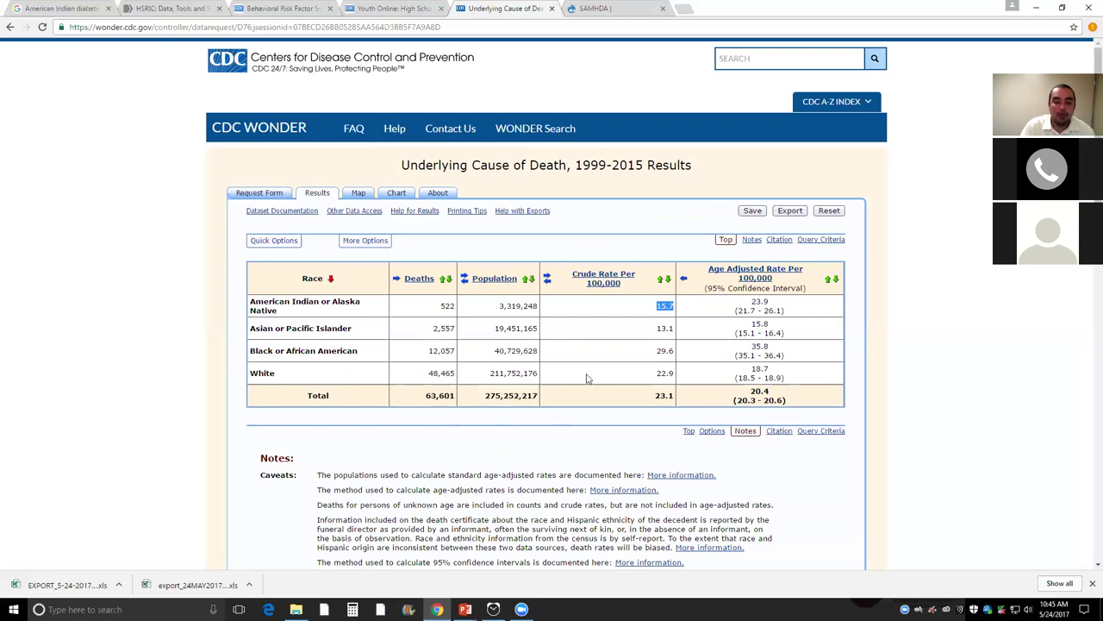
pyautogui.doubleClick(665, 372)
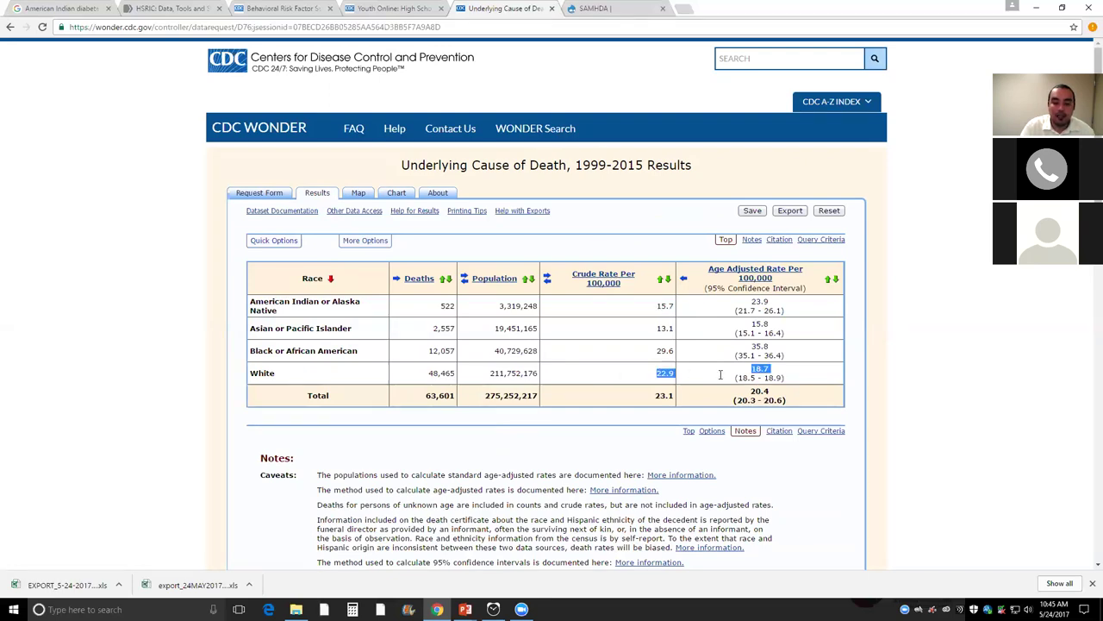
pyautogui.doubleClick(758, 371)
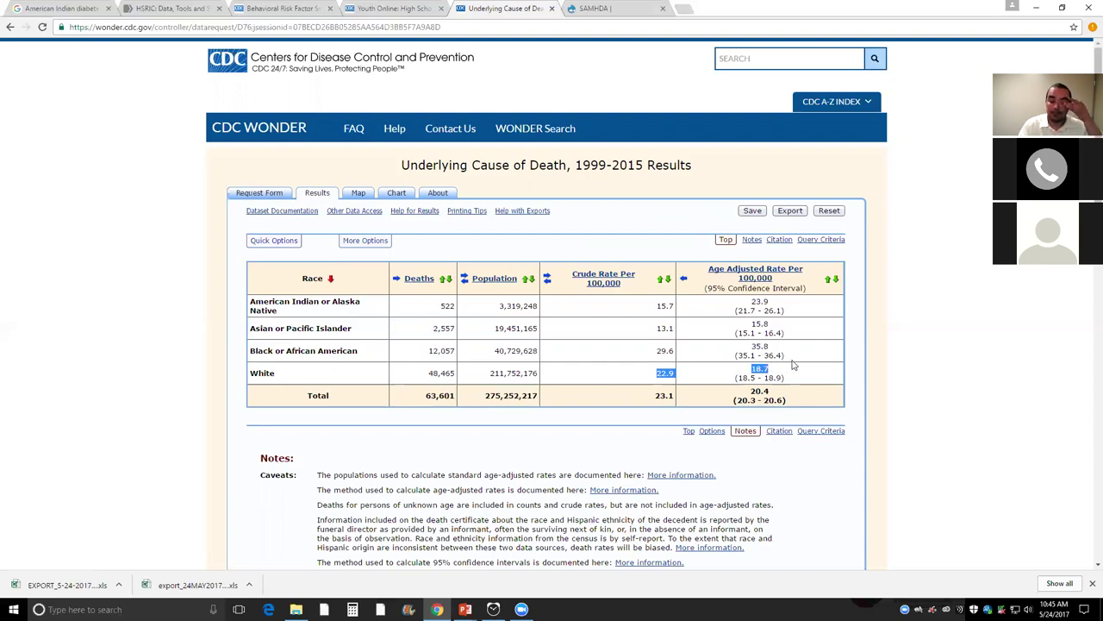
pyautogui.click(794, 374)
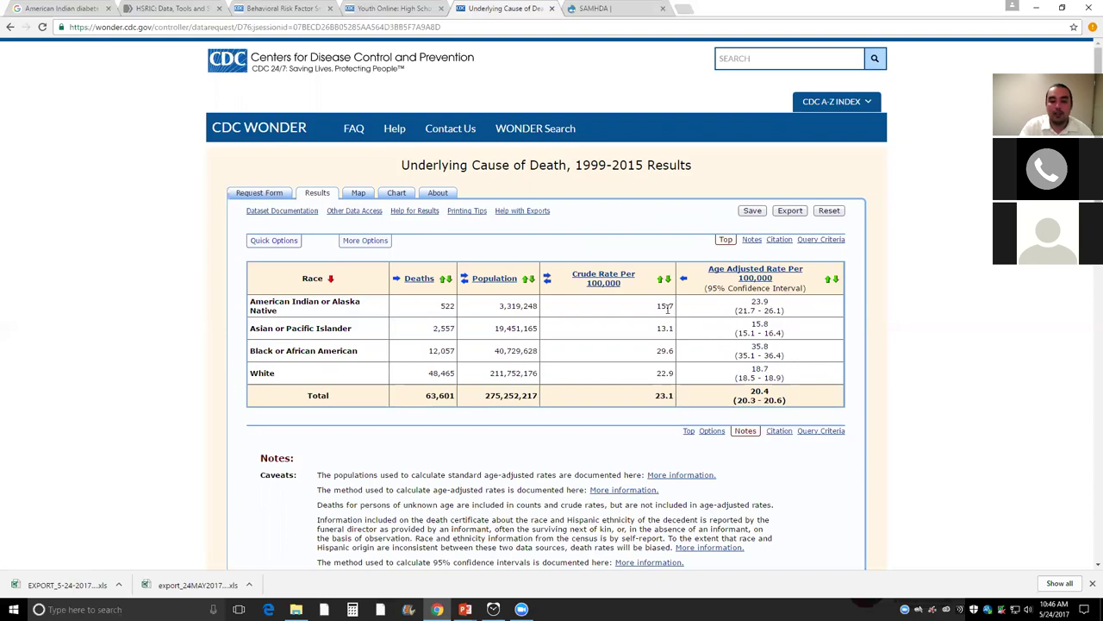
# Step: Return to the request form and clear the Age Adjusted Rate measure
pyautogui.click(9, 29)
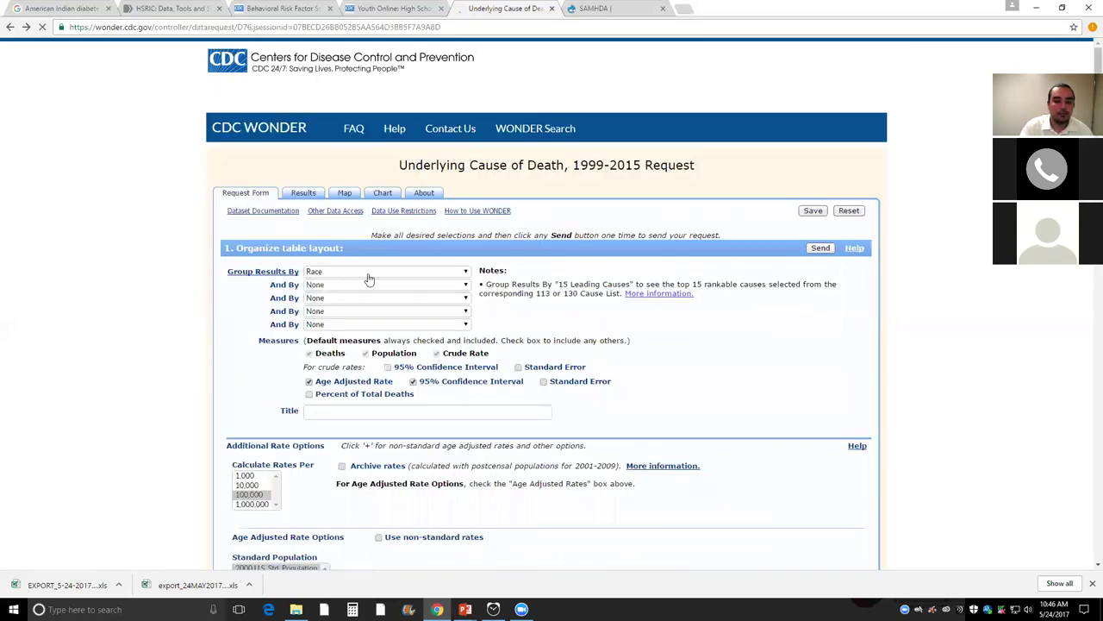
pyautogui.scroll(-6, 570, 331)
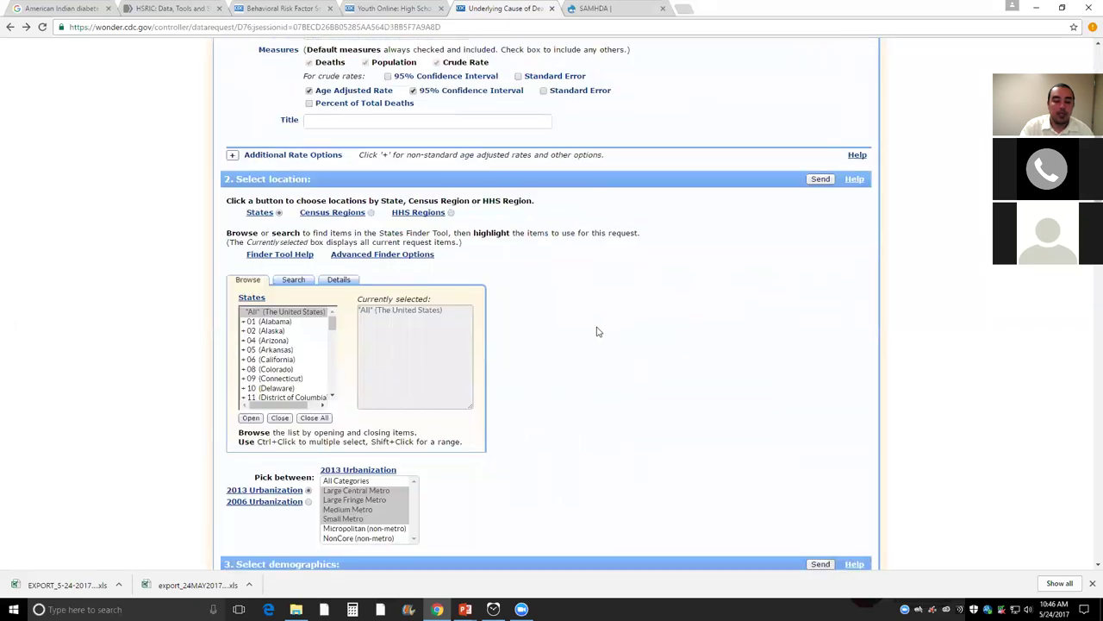
pyautogui.scroll(-2, 507, 312)
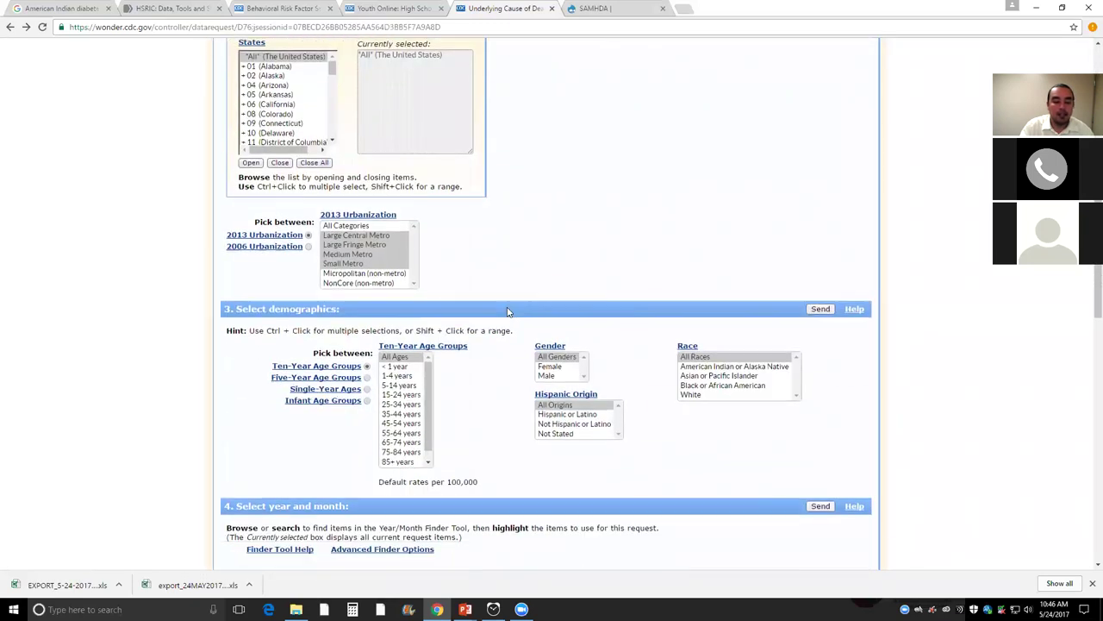
pyautogui.scroll(-1, 508, 312)
pyautogui.scroll(9, 504, 309)
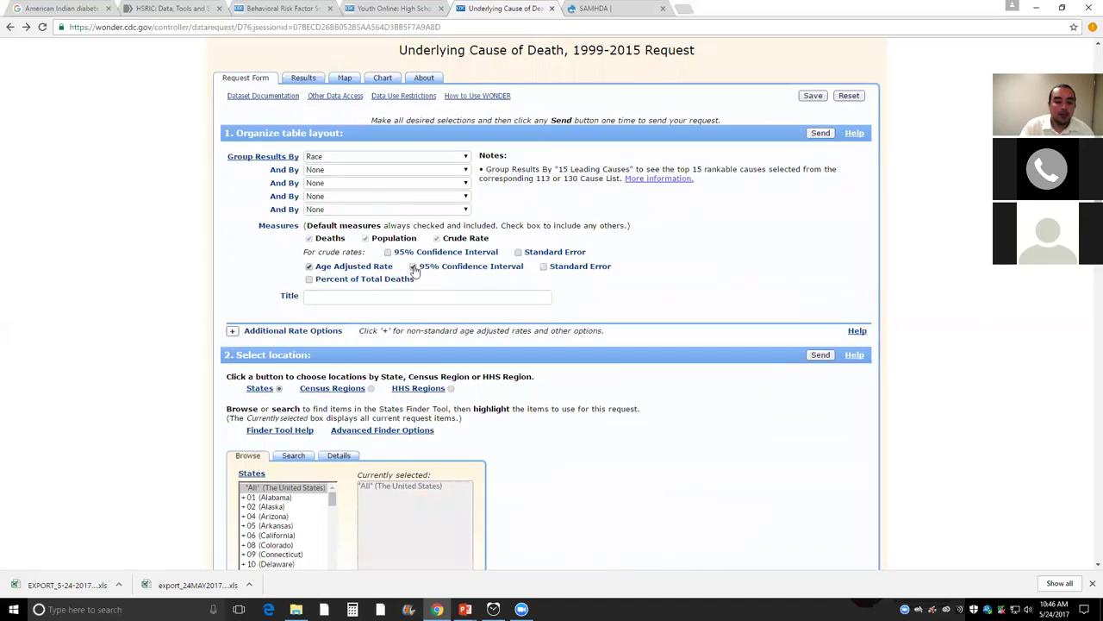
pyautogui.click(308, 267)
# Step: Limit the demographics to Not Hispanic or Latino and ten-year age groups from 35-44 through 85+ years, and send the request
pyautogui.scroll(-9, 500, 321)
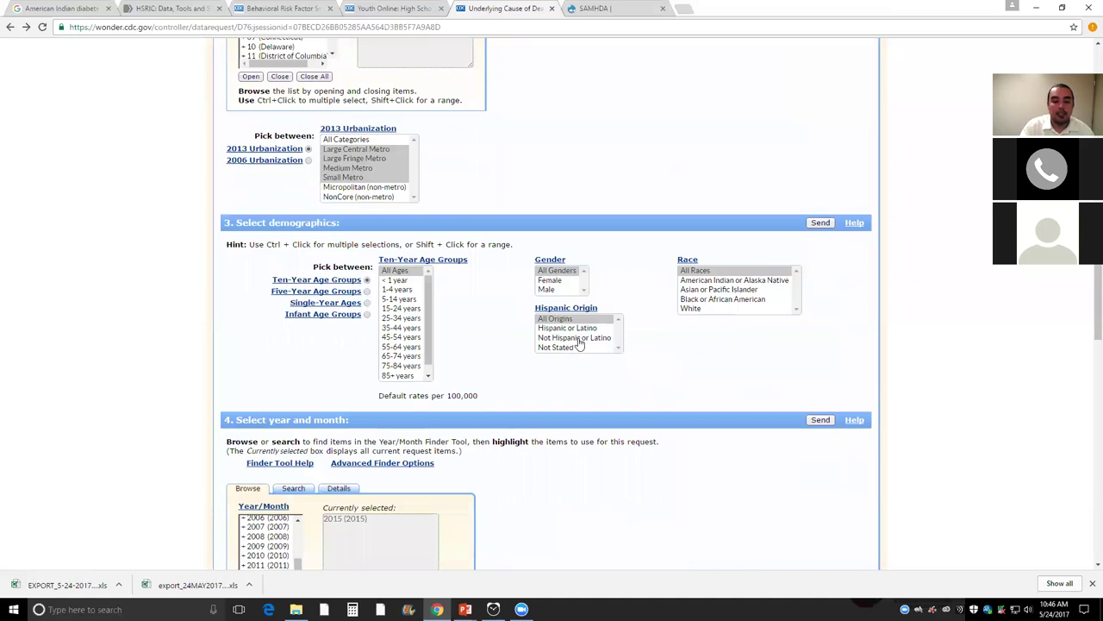
pyautogui.click(576, 337)
pyautogui.scroll(-1, 472, 334)
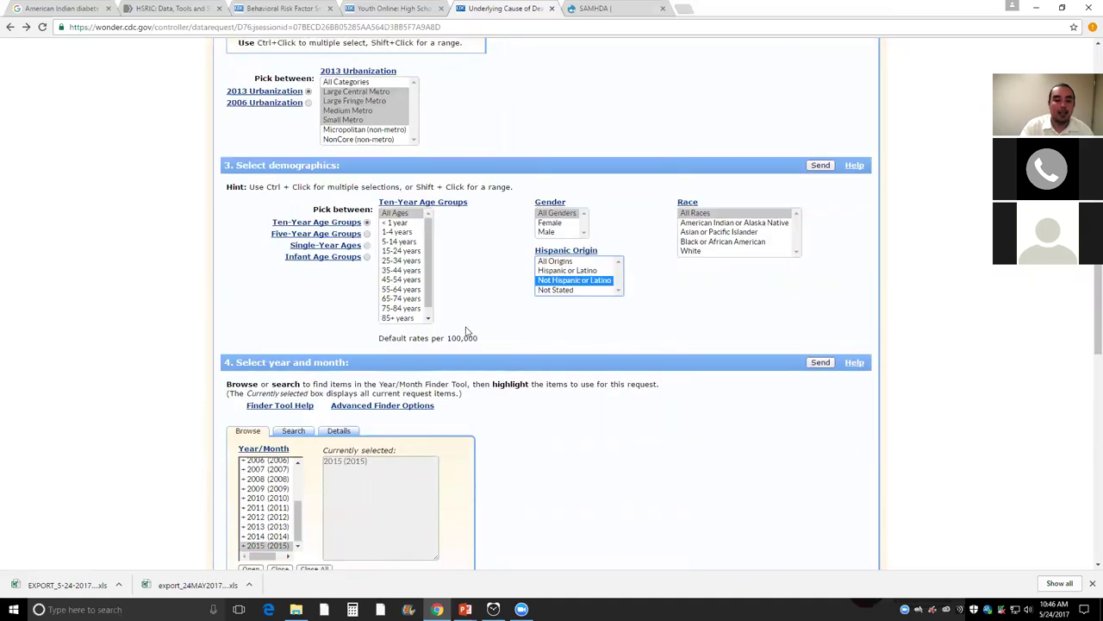
pyautogui.click(405, 309)
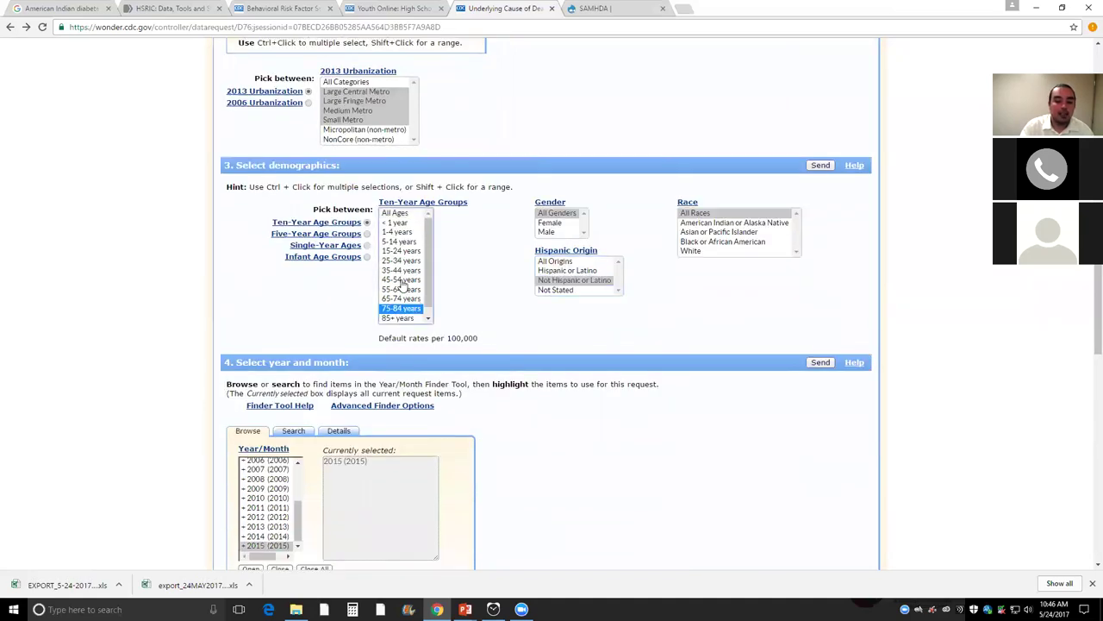
pyautogui.click(403, 280)
pyautogui.click(405, 271)
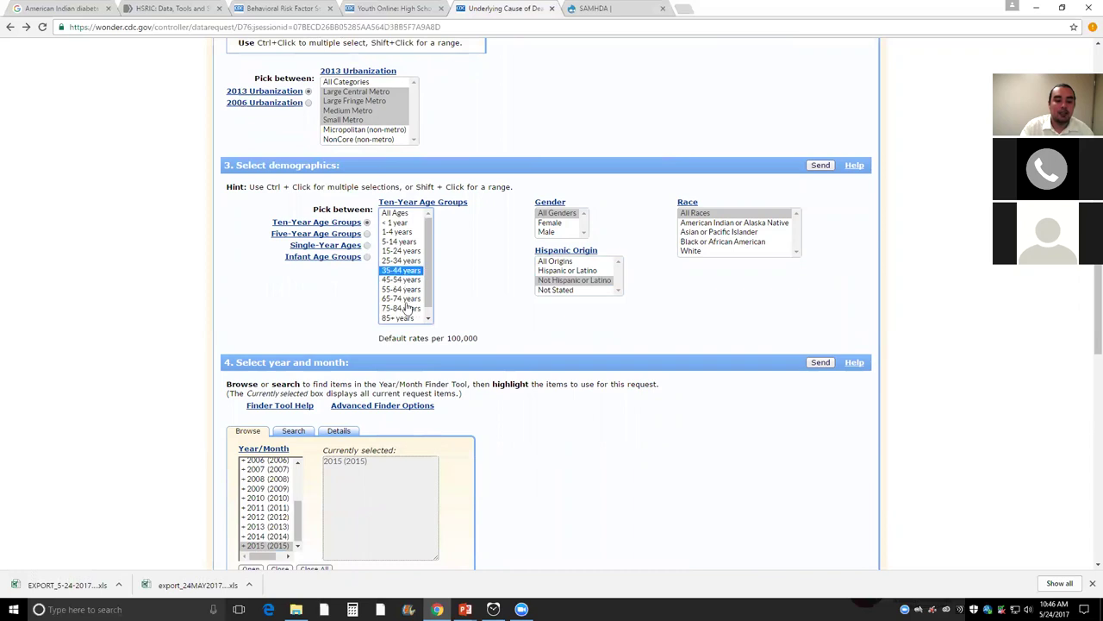
pyautogui.keyDown('shift'); pyautogui.click(399, 318); pyautogui.keyUp('shift')
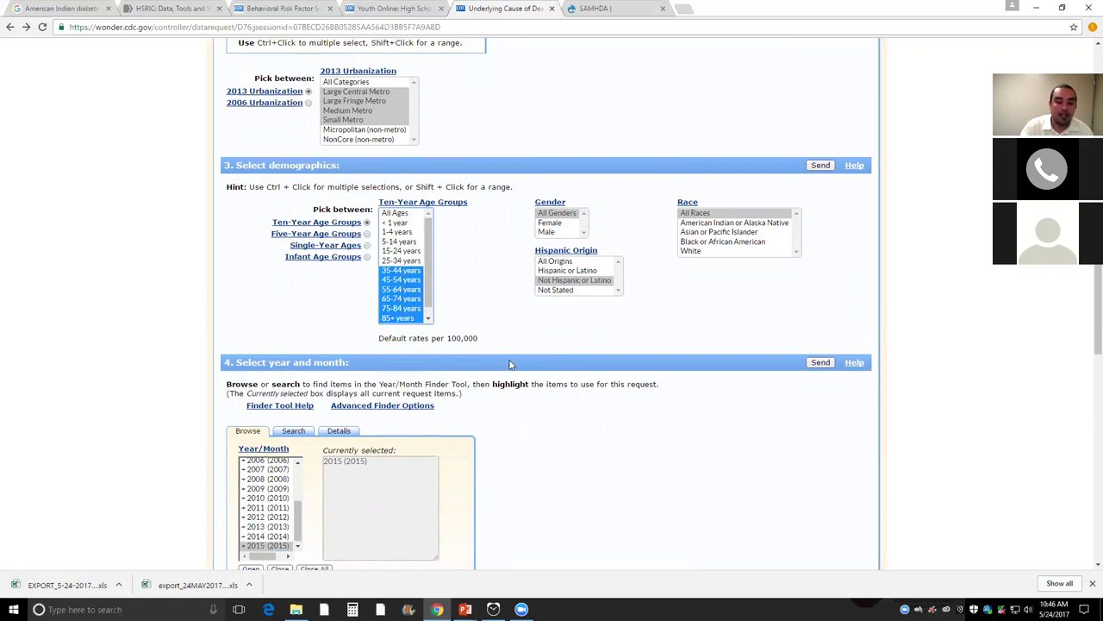
pyautogui.scroll(-12, 510, 364)
pyautogui.click(521, 413)
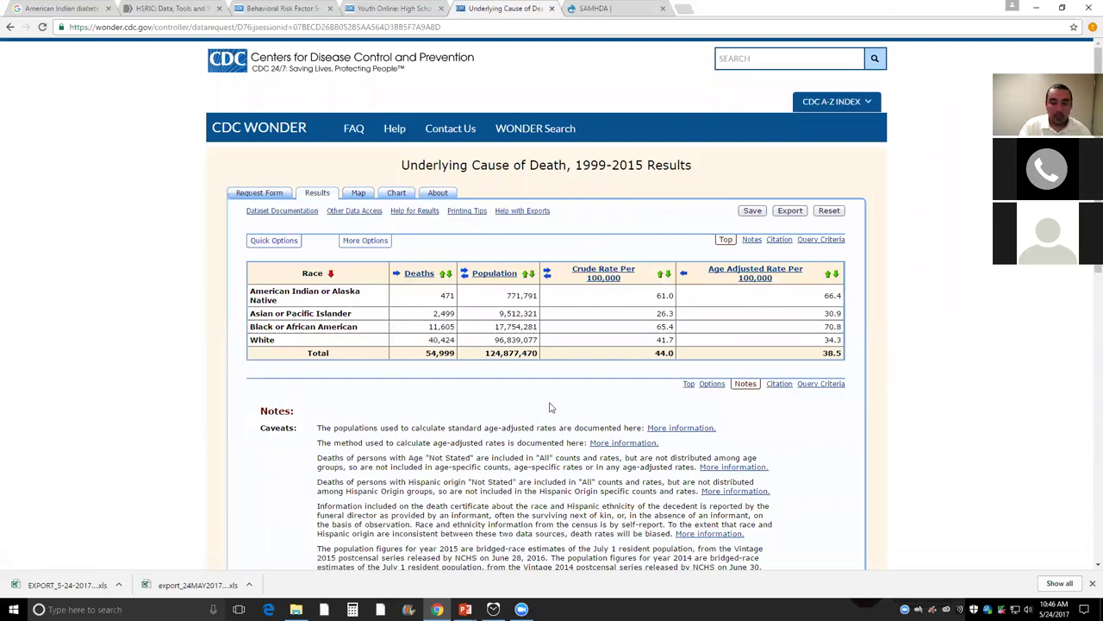
# Step: Highlight the American Indian or Alaska Native age-adjusted rate and review the ten-year age groups in the query criteria
pyautogui.moveTo(823, 302); pyautogui.dragTo(843, 296)
pyautogui.click(847, 298)
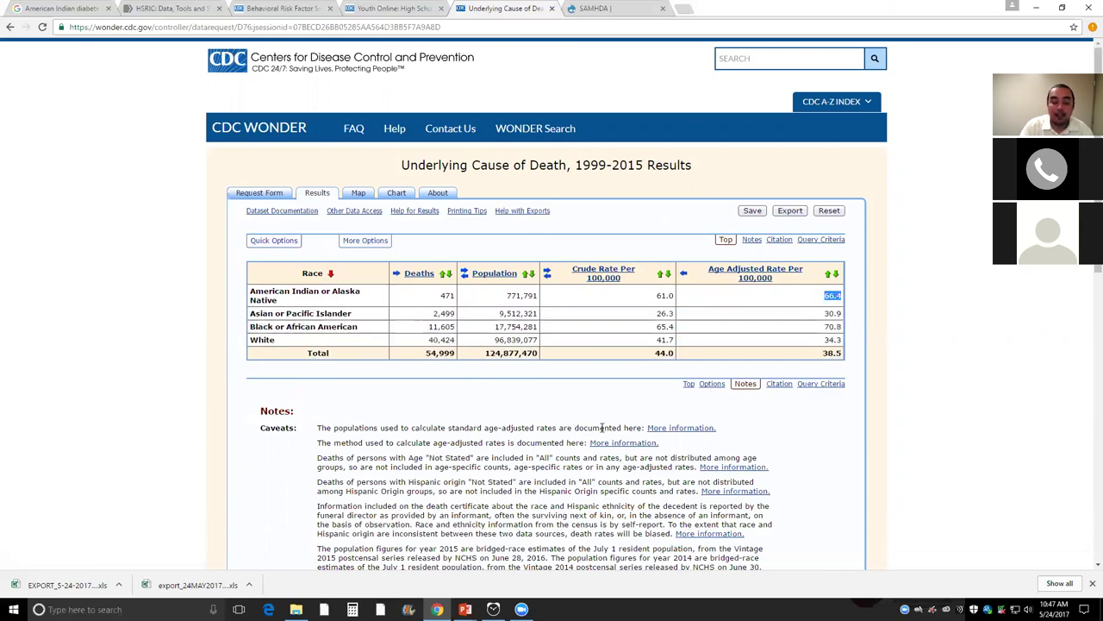
pyautogui.scroll(-2, 524, 462)
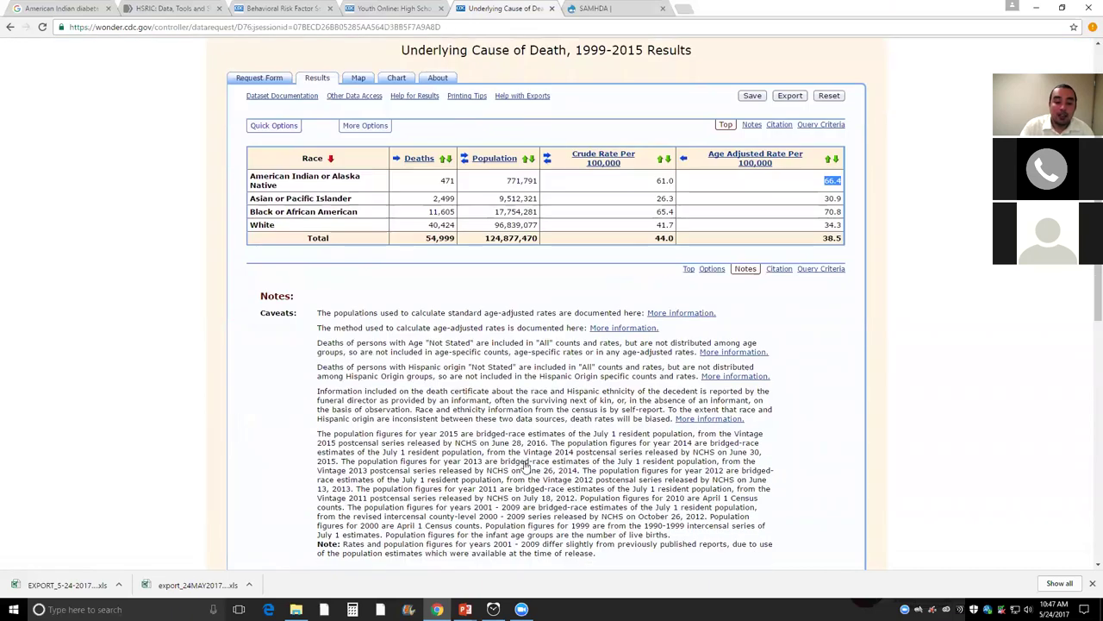
pyautogui.scroll(-3, 535, 466)
pyautogui.scroll(-2, 535, 467)
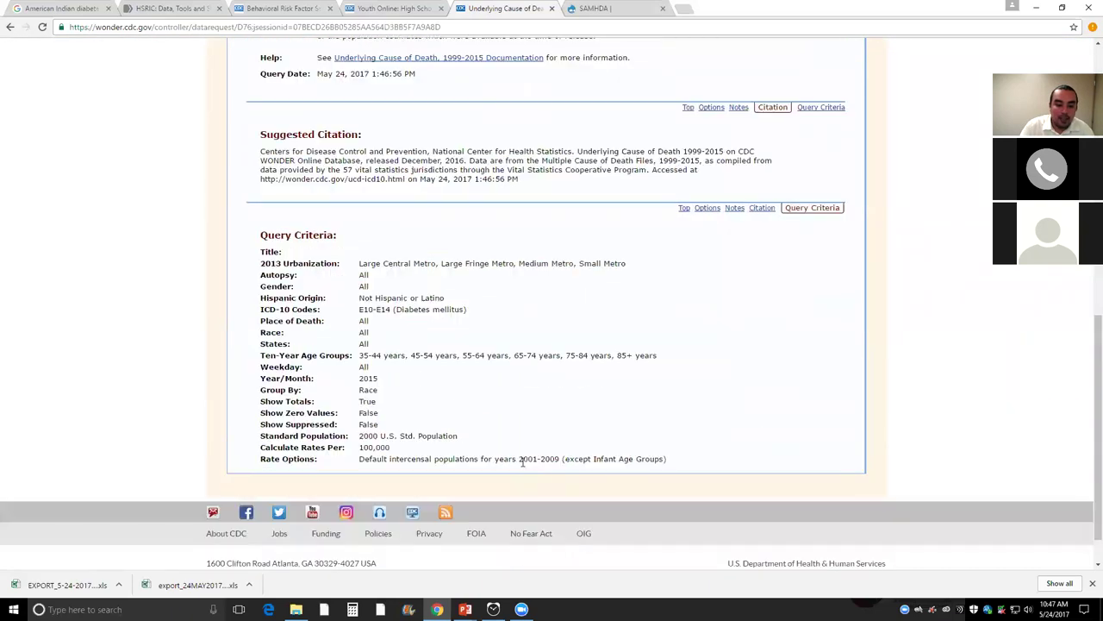
pyautogui.moveTo(360, 356); pyautogui.dragTo(365, 356)
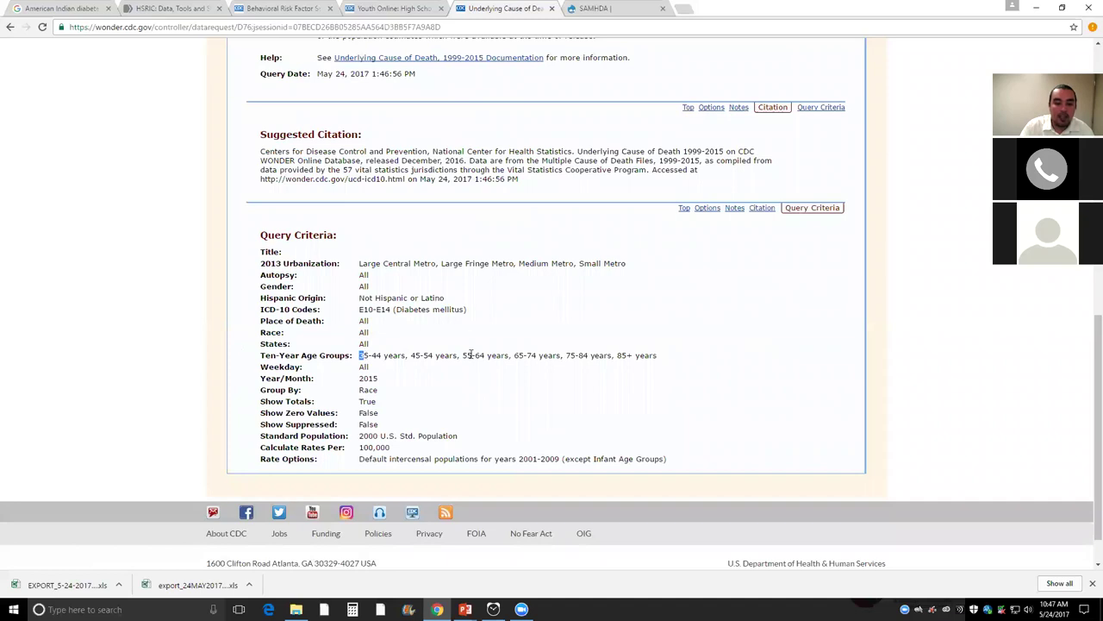
pyautogui.scroll(10, 659, 366)
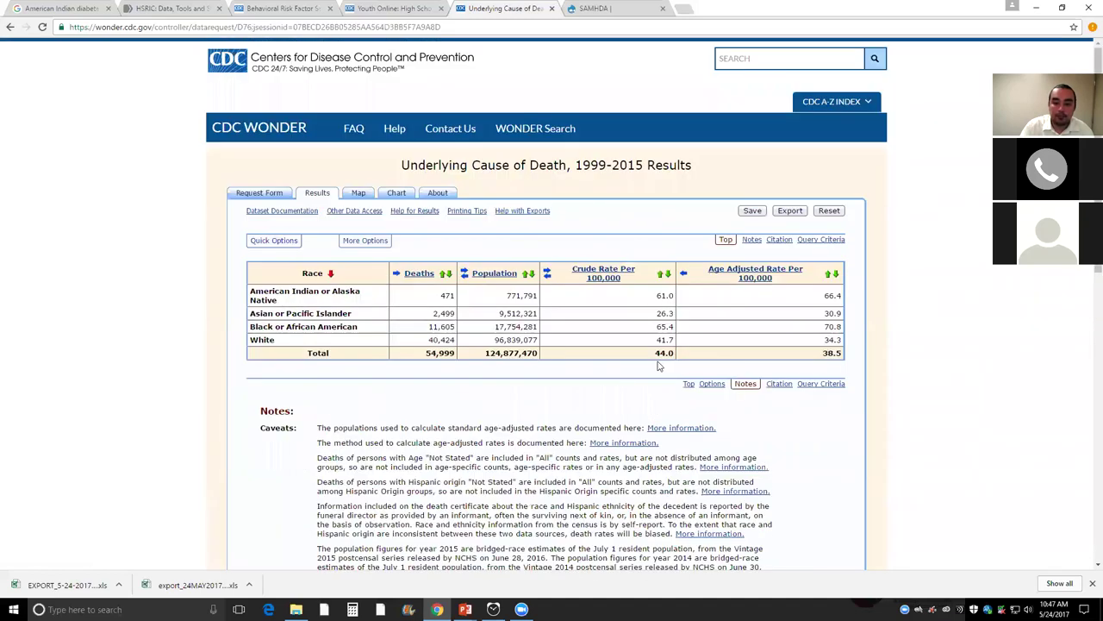
# Step: Compare the age-adjusted rates for American Indian or Alaska Native and White by highlighting each in the results table
pyautogui.moveTo(823, 295); pyautogui.dragTo(840, 294)
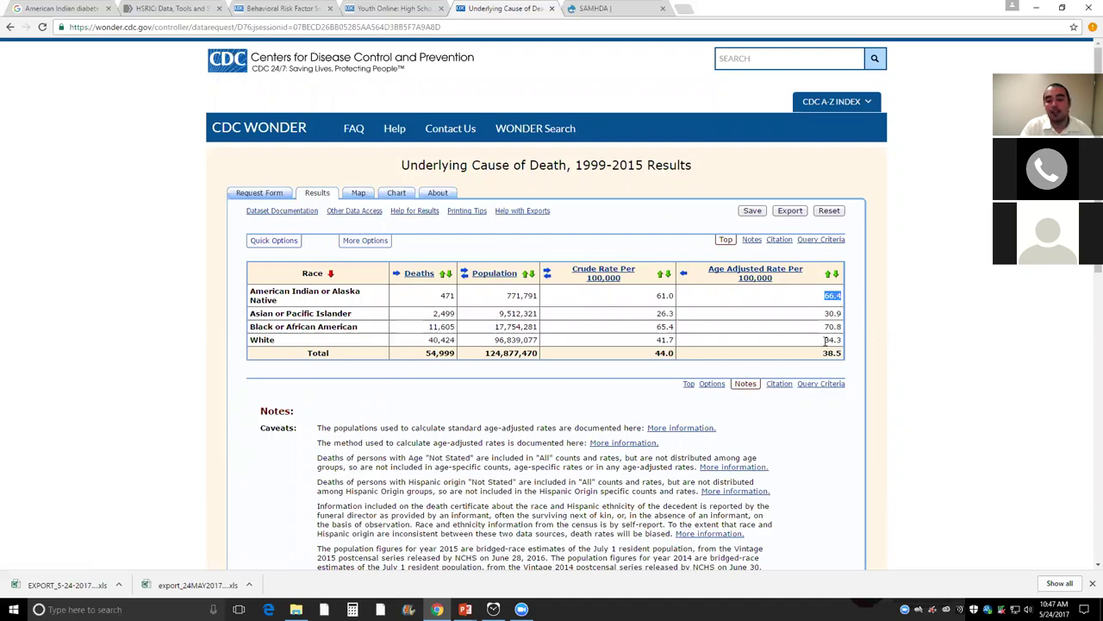
pyautogui.moveTo(825, 340); pyautogui.dragTo(848, 345)
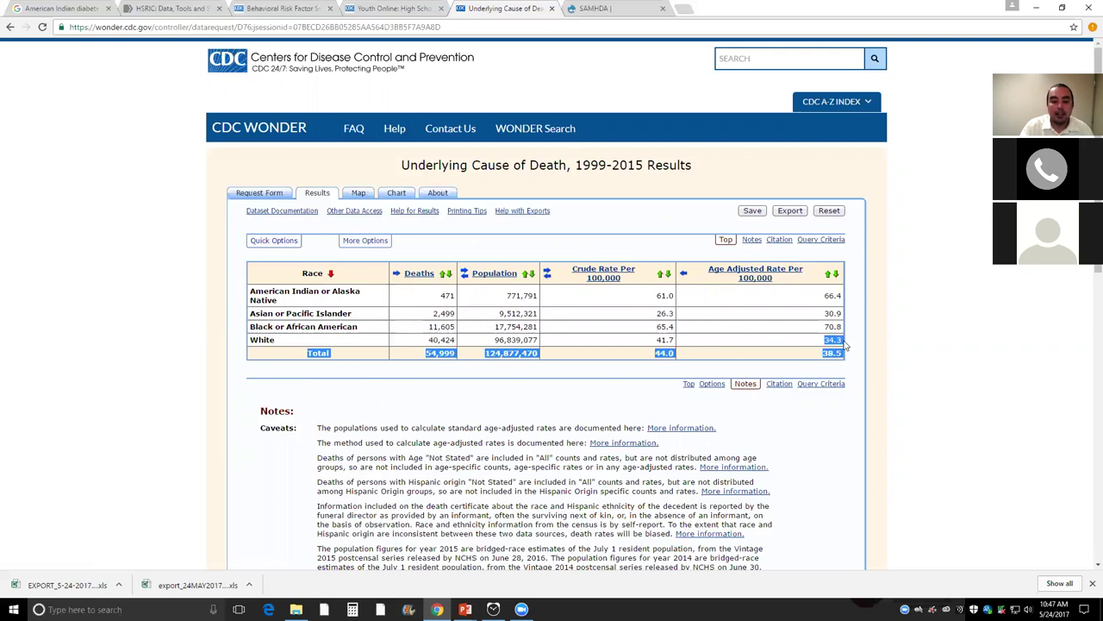
pyautogui.click(838, 342)
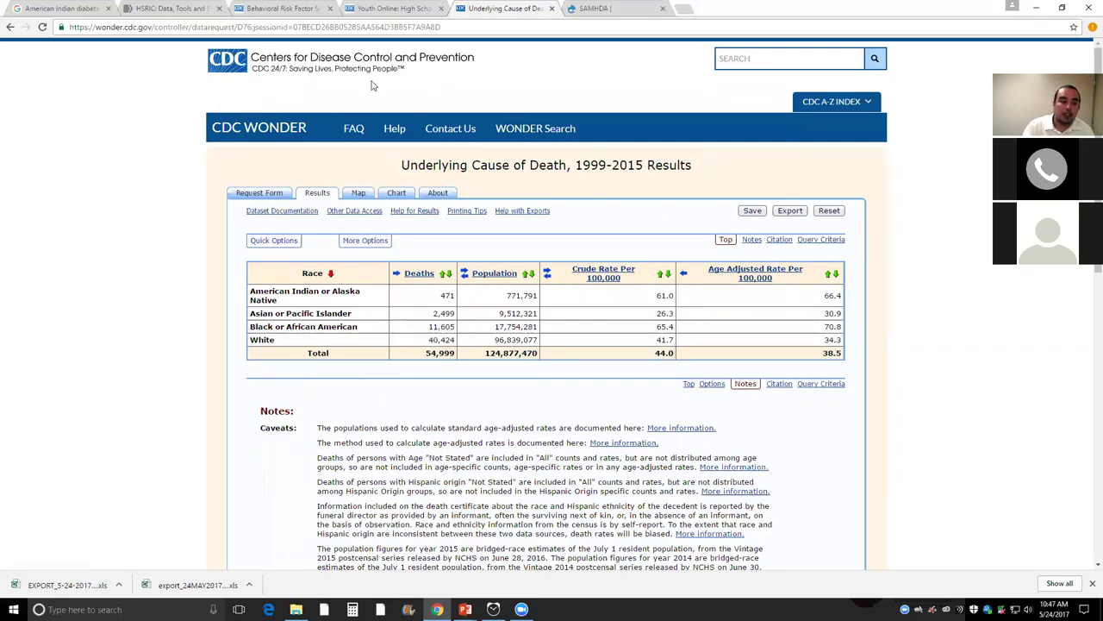
# Step: Return to the request form and limit the 2013 Urbanization selection to Large Central Metro and Large Fringe Metro
pyautogui.click(10, 27)
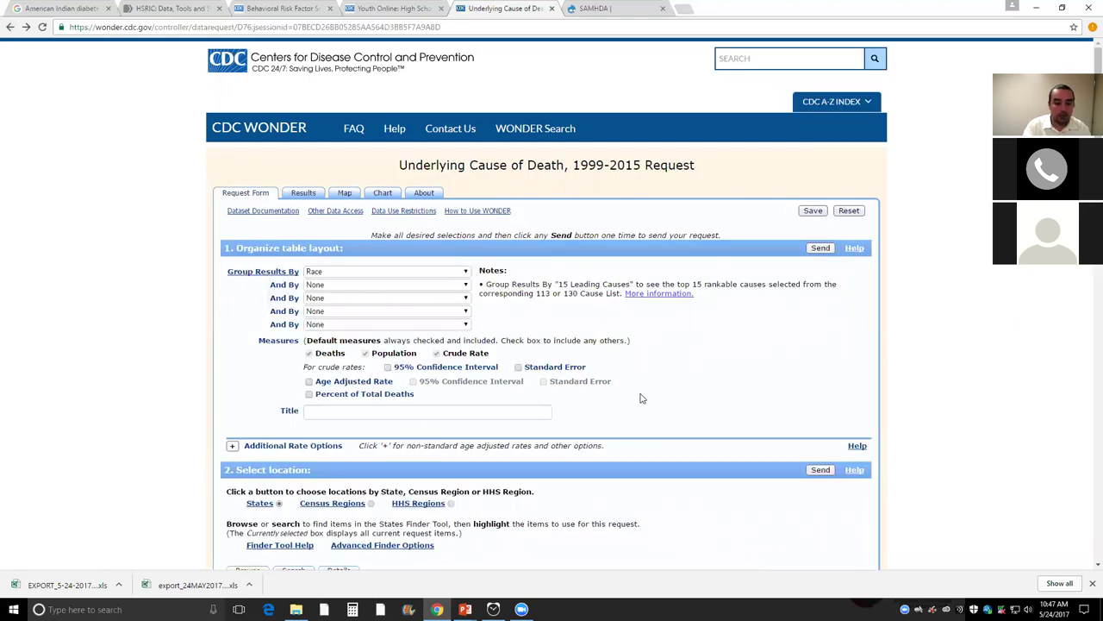
pyautogui.scroll(-4, 641, 397)
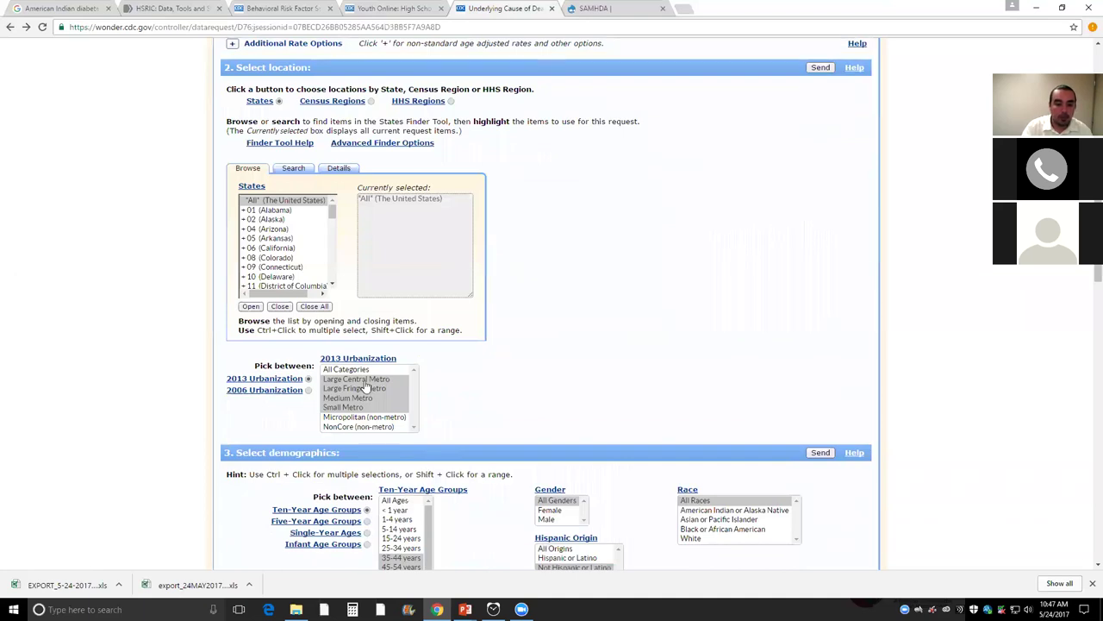
pyautogui.click(364, 380)
pyautogui.keyDown('ctrl'); pyautogui.click(366, 389); pyautogui.keyUp('ctrl')
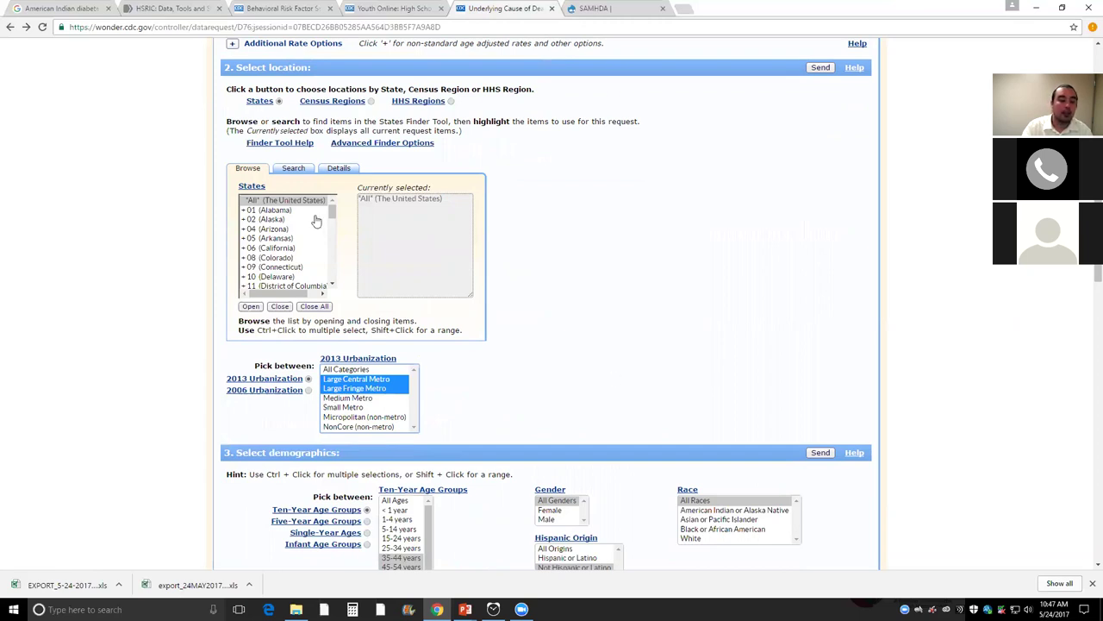
# Step: Expand Alabama in the States finder to list its counties and browse to the end of them
pyautogui.click(247, 213)
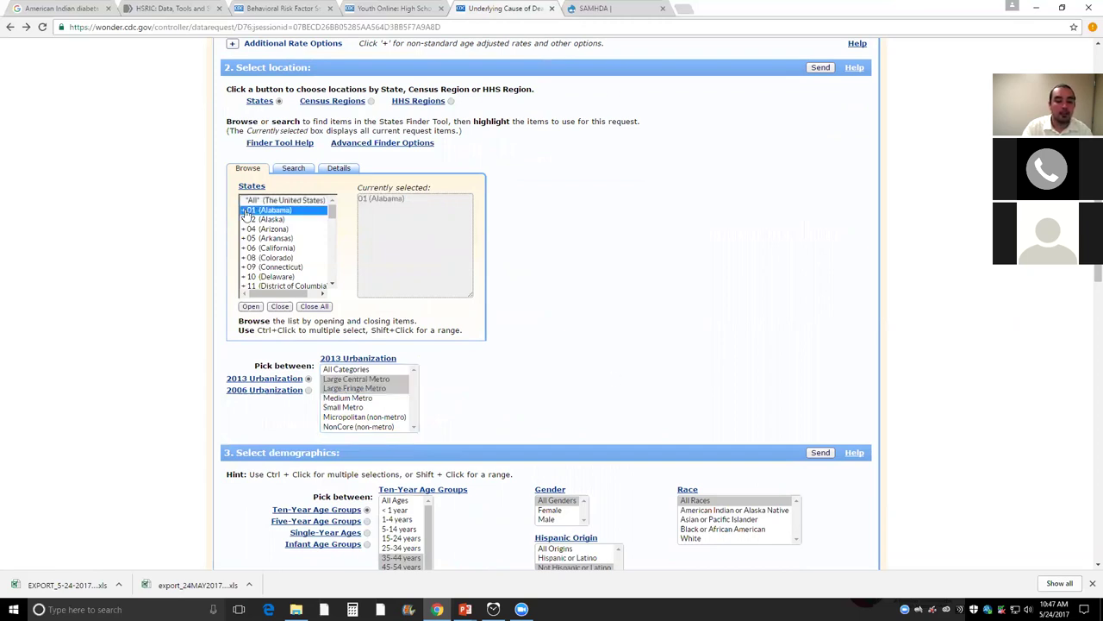
pyautogui.click(250, 308)
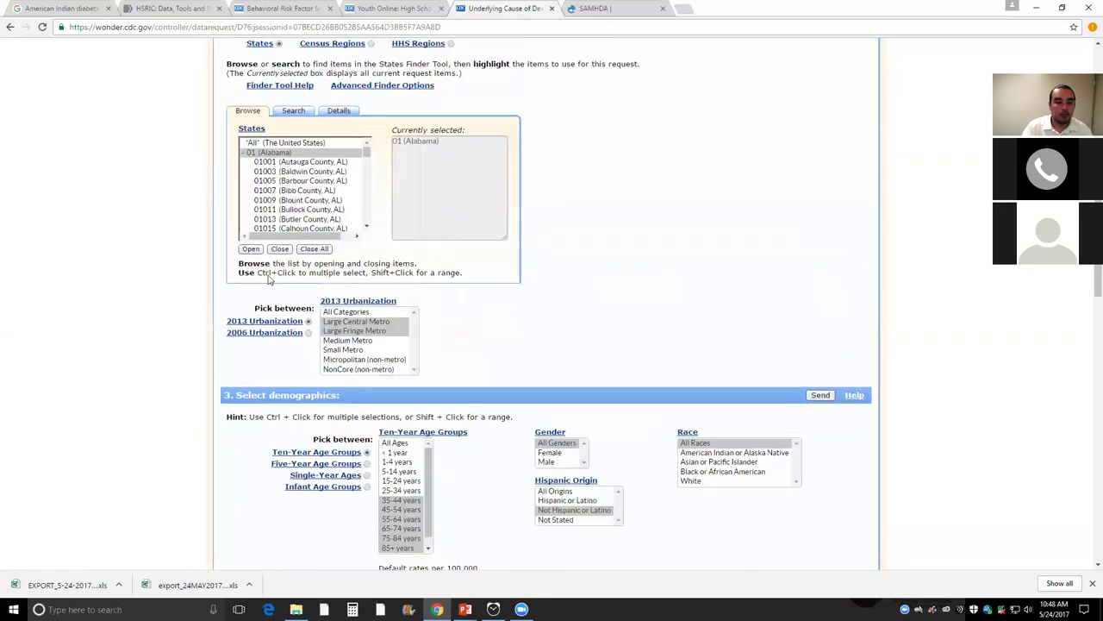
pyautogui.moveTo(365, 154); pyautogui.dragTo(366, 157)
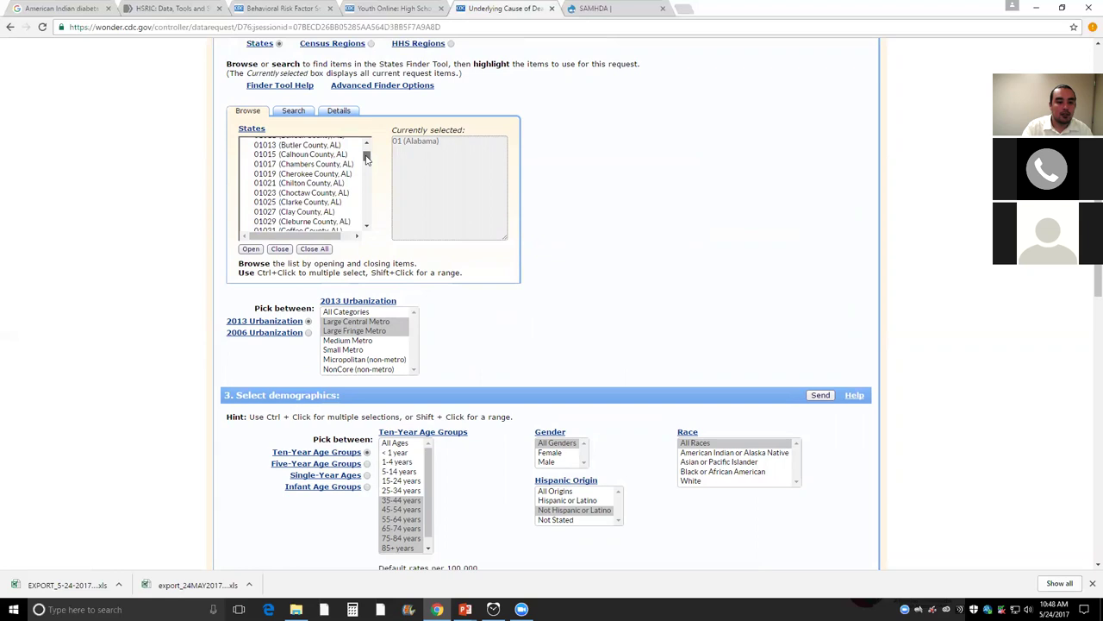
pyautogui.moveTo(367, 161); pyautogui.dragTo(373, 193)
# Step: Select Perry, Pickens, Pike, Randolph, St. Clair, Tallapoosa and Walker counties in Alabama together as the request's locations
pyautogui.click(316, 176)
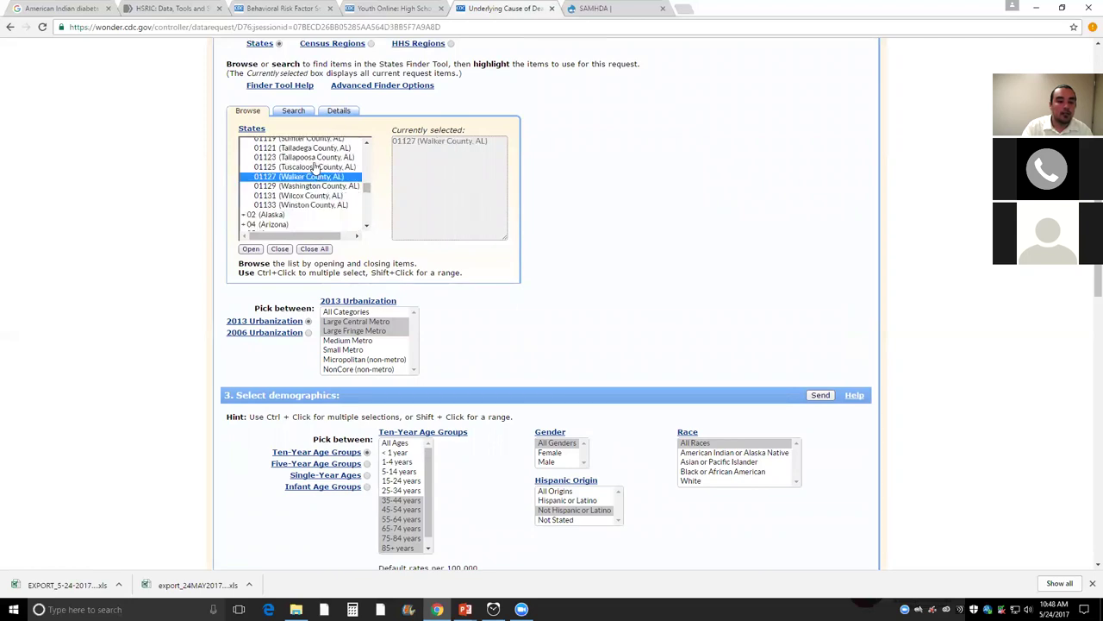
pyautogui.keyDown('ctrl'); pyautogui.click(316, 158); pyautogui.keyUp('ctrl')
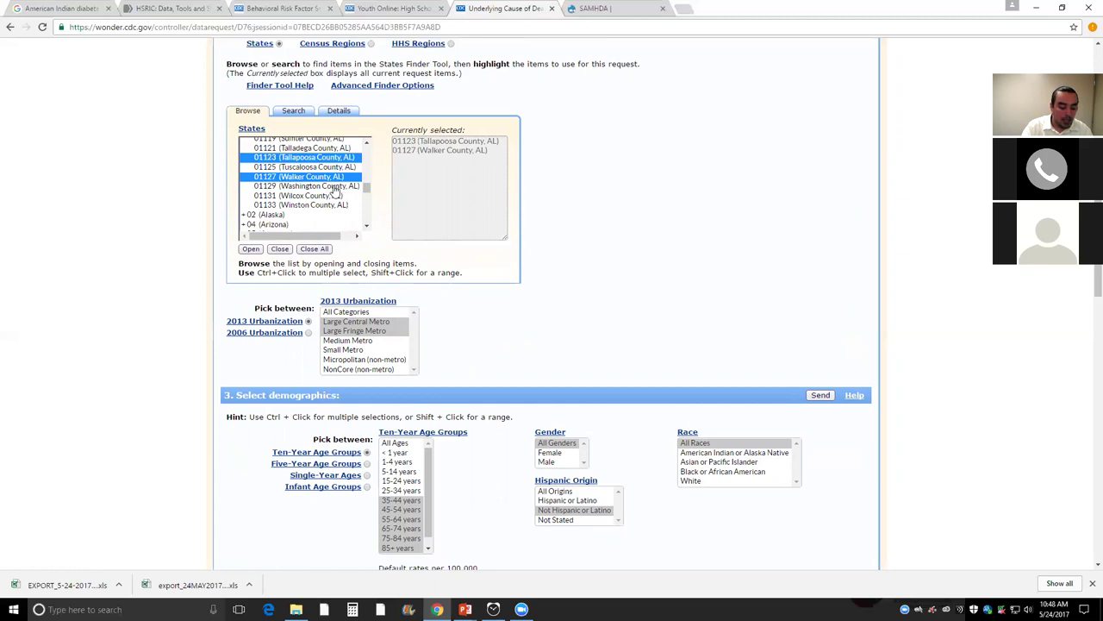
pyautogui.scroll(2, 324, 196)
pyautogui.keyDown('ctrl'); pyautogui.click(317, 176); pyautogui.keyUp('ctrl')
pyautogui.keyDown('ctrl'); pyautogui.click(315, 158); pyautogui.keyUp('ctrl')
pyautogui.keyDown('ctrl'); pyautogui.click(316, 148); pyautogui.keyUp('ctrl')
pyautogui.scroll(1, 310, 181)
pyautogui.keyDown('ctrl'); pyautogui.click(316, 152); pyautogui.keyUp('ctrl')
pyautogui.keyDown('ctrl'); pyautogui.click(315, 162); pyautogui.keyUp('ctrl')
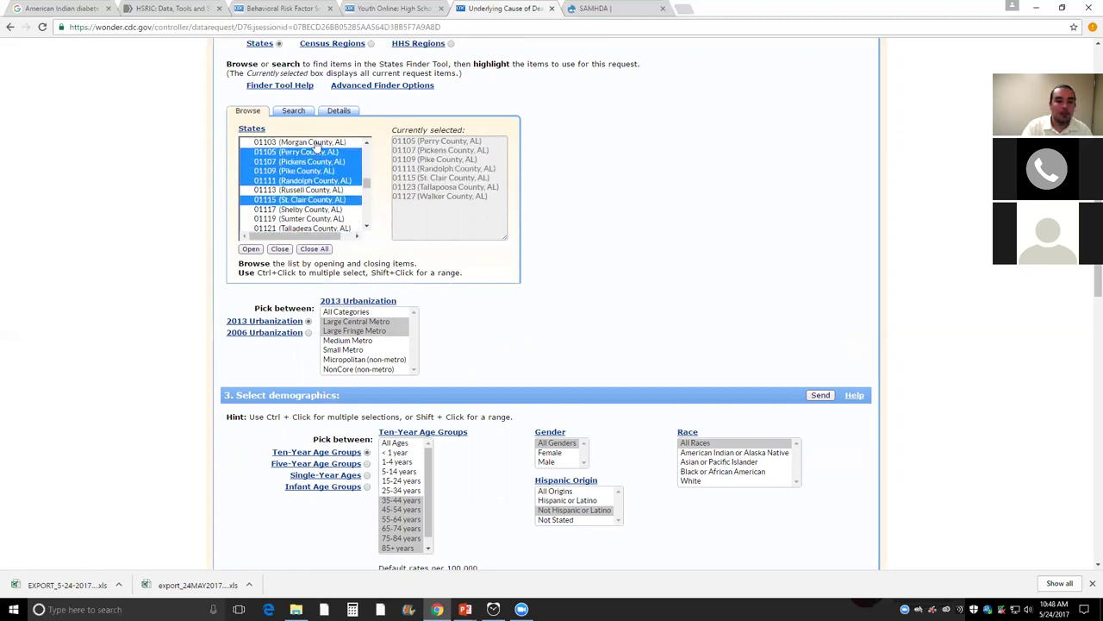
# Step: Add Morgan and Monroe counties in Alabama to the selected locations
pyautogui.scroll(1, 315, 166)
pyautogui.keyDown('ctrl'); pyautogui.click(314, 178); pyautogui.keyUp('ctrl')
pyautogui.keyDown('ctrl'); pyautogui.click(312, 160); pyautogui.keyUp('ctrl')
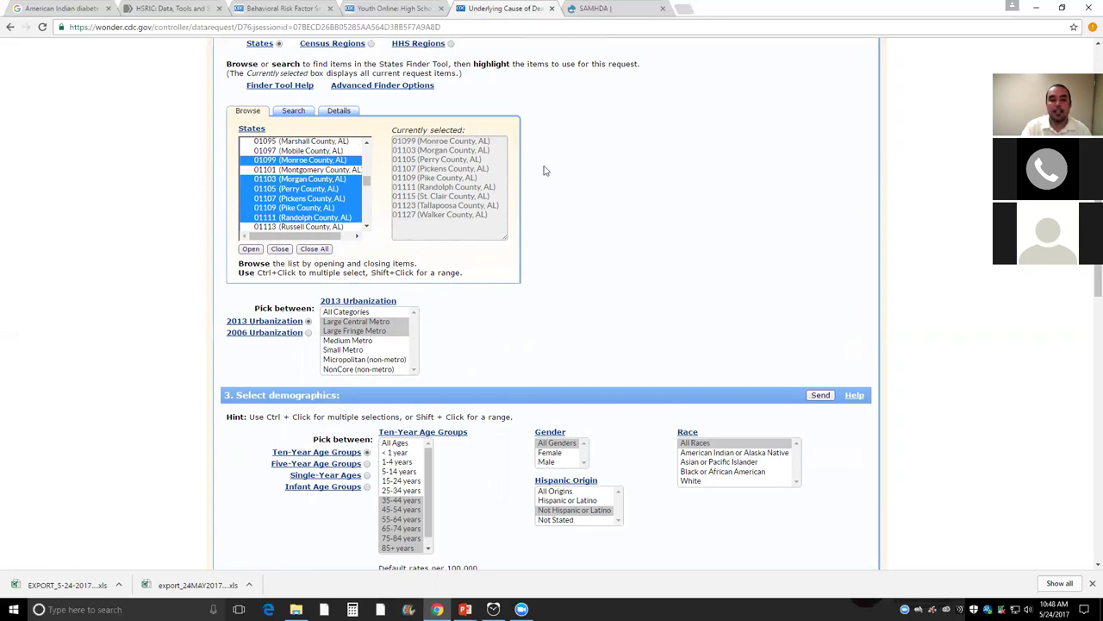
pyautogui.click(631, 227)
# Step: Set Hispanic Origin to All Origins and send the request for 2015 diabetes mellitus deaths
pyautogui.scroll(-5, 631, 226)
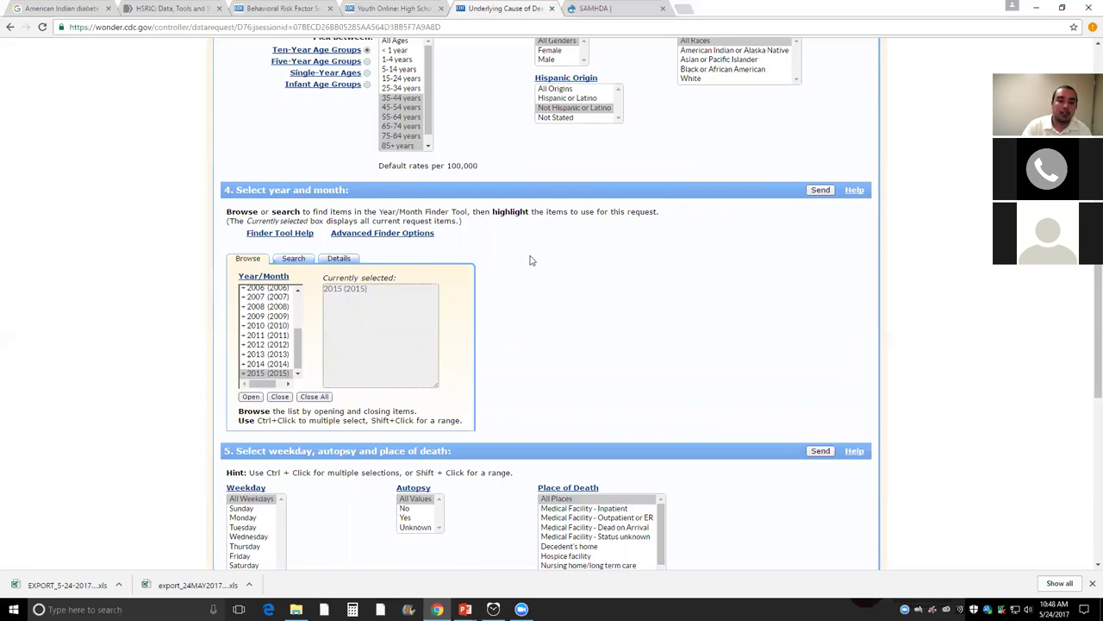
pyautogui.scroll(6, 526, 254)
pyautogui.scroll(-3, 366, 366)
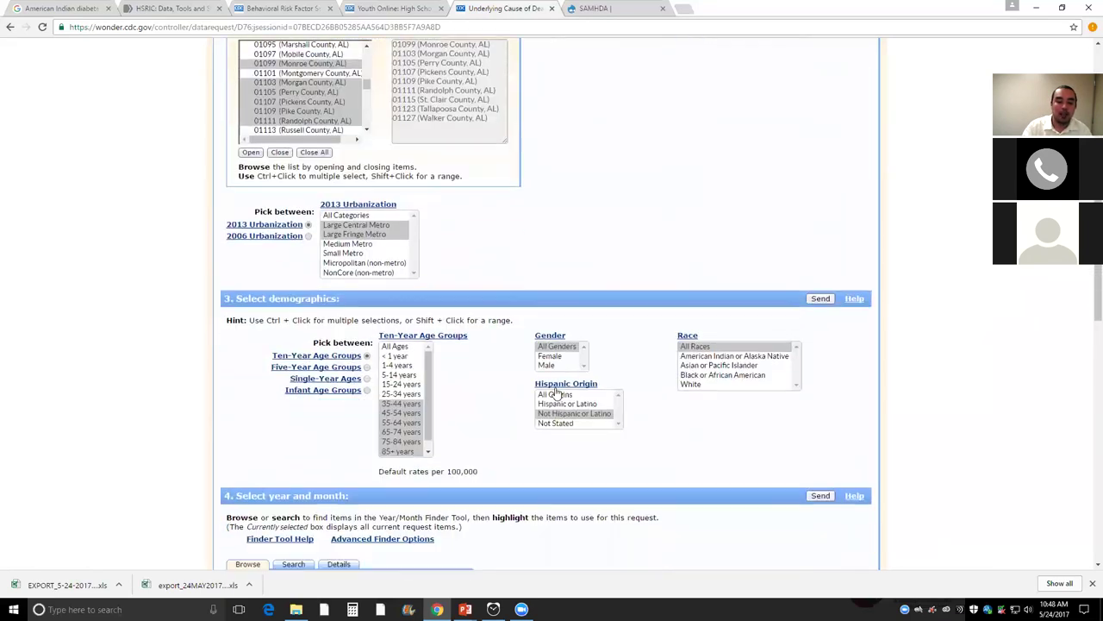
pyautogui.click(562, 377)
pyautogui.scroll(-3, 498, 409)
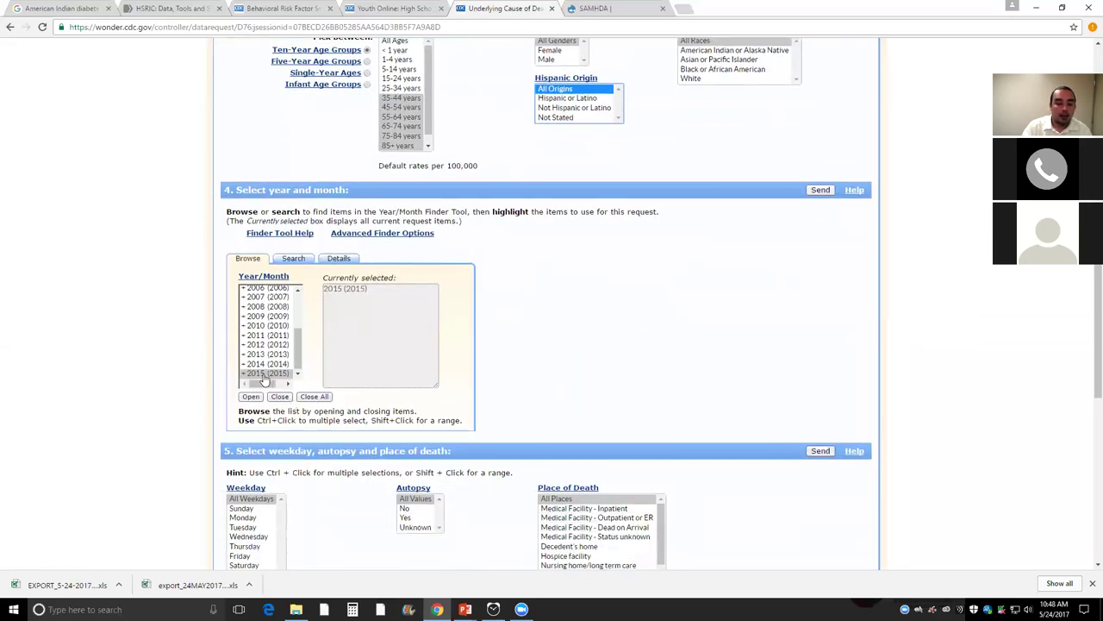
pyautogui.scroll(-4, 445, 424)
pyautogui.scroll(-4, 446, 424)
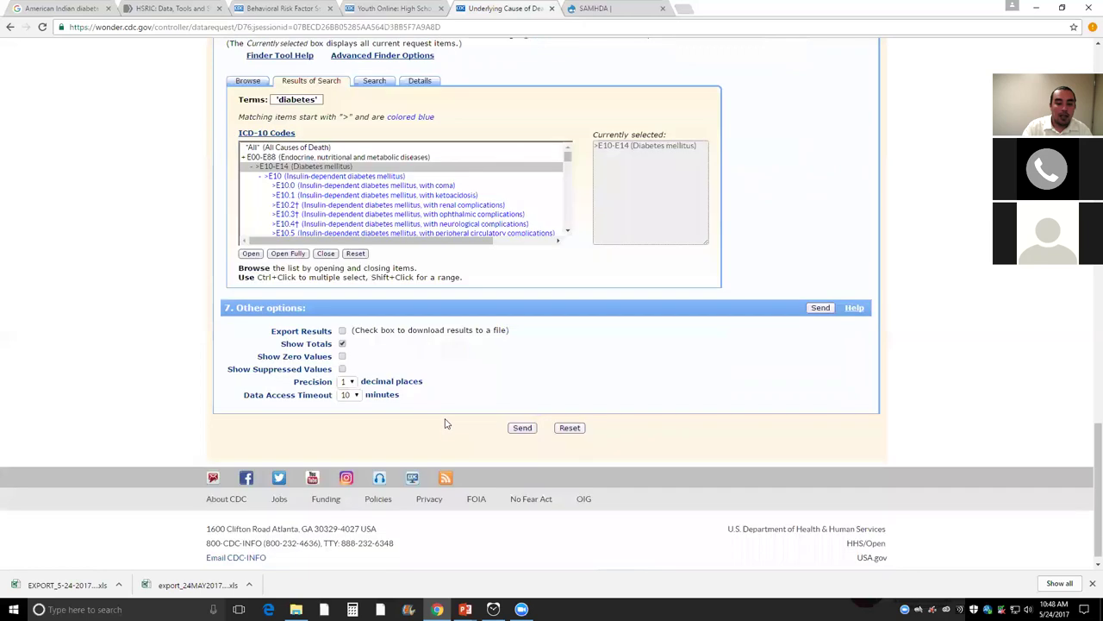
pyautogui.click(518, 427)
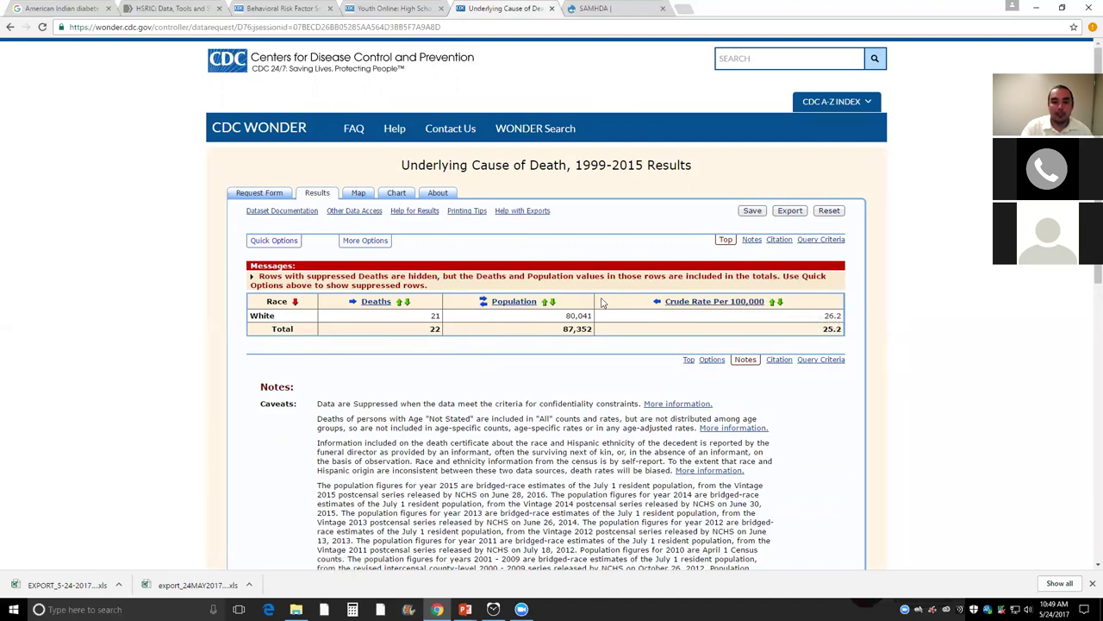
# Step: Return to the request form, extend the selected years to 2006 through 2015, and resend the request
pyautogui.click(8, 29)
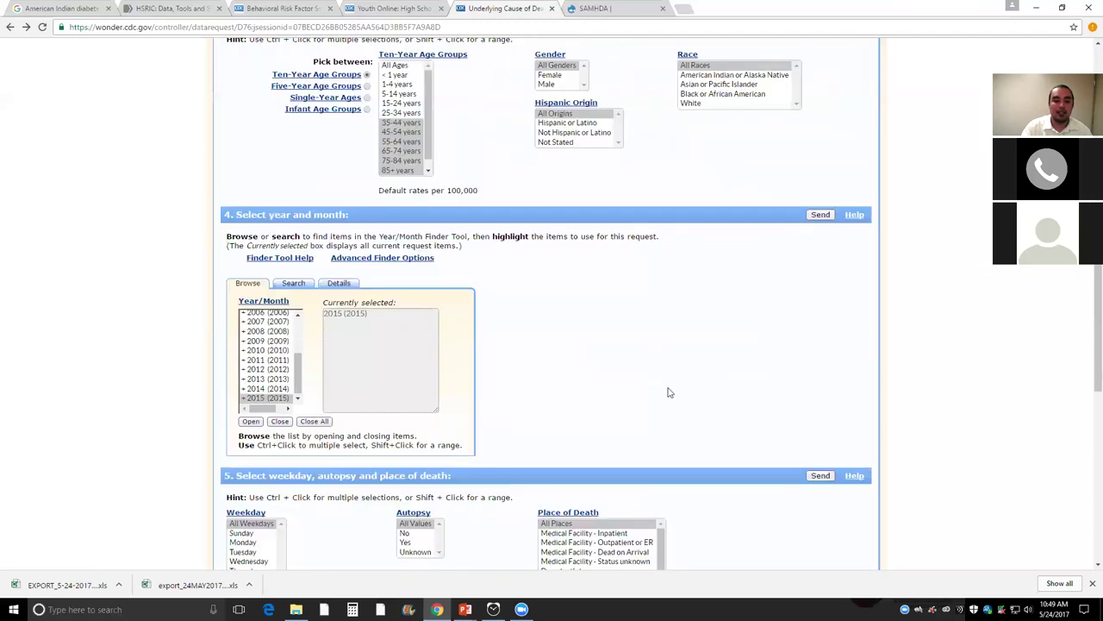
pyautogui.keyDown('ctrl'); pyautogui.click(270, 314); pyautogui.keyUp('ctrl')
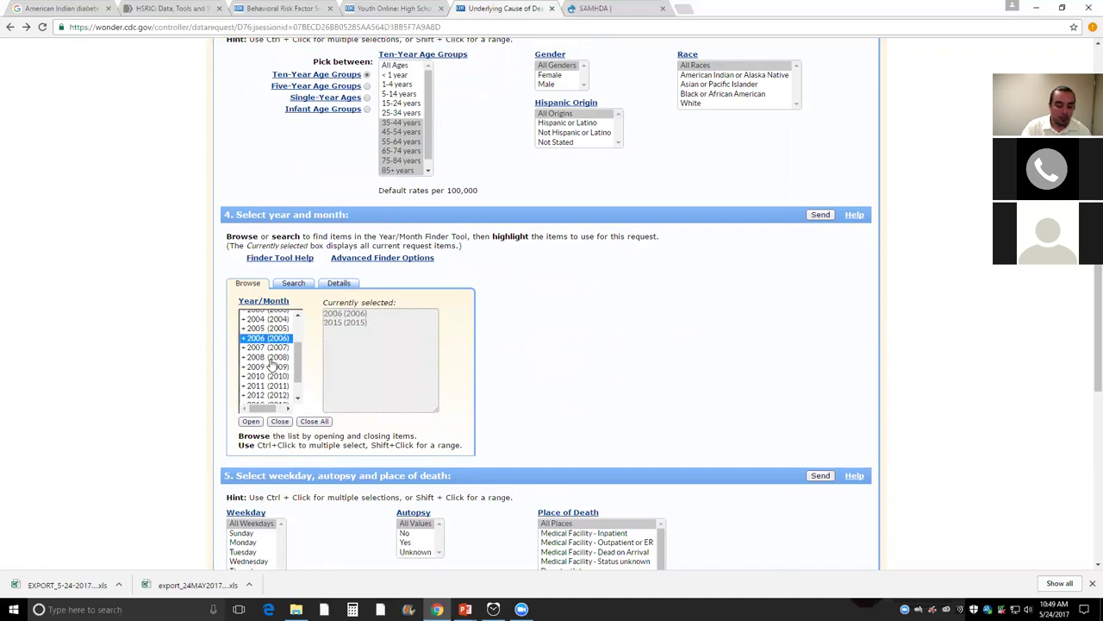
pyautogui.scroll(-4, 265, 345)
pyautogui.scroll(2, 263, 278)
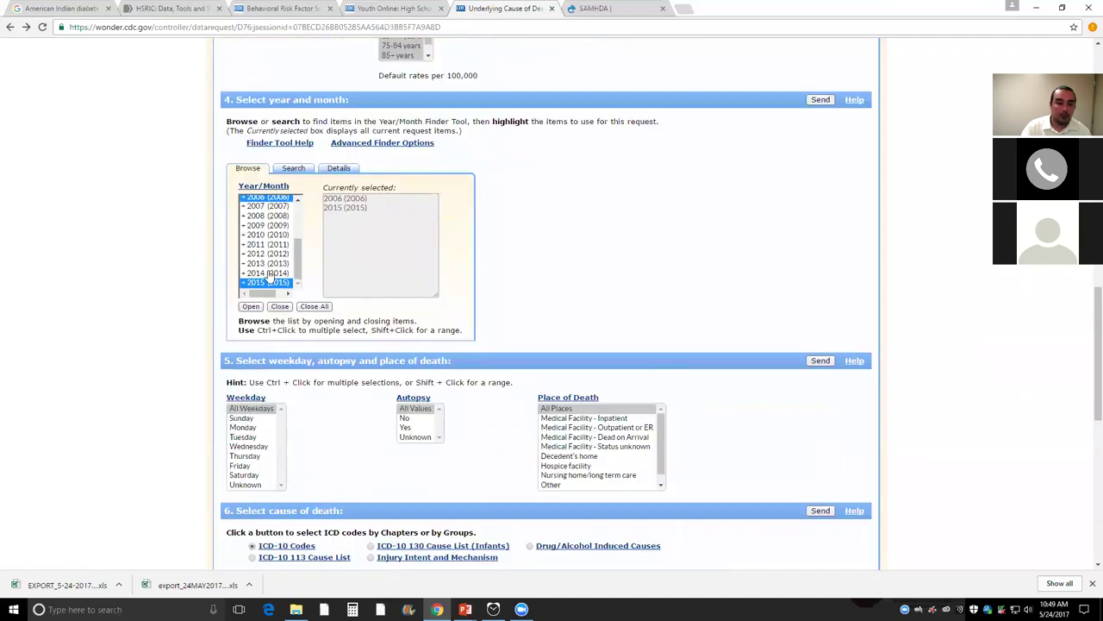
pyautogui.keyDown('shift'); pyautogui.click(267, 280); pyautogui.keyUp('shift')
pyautogui.scroll(5, 268, 250)
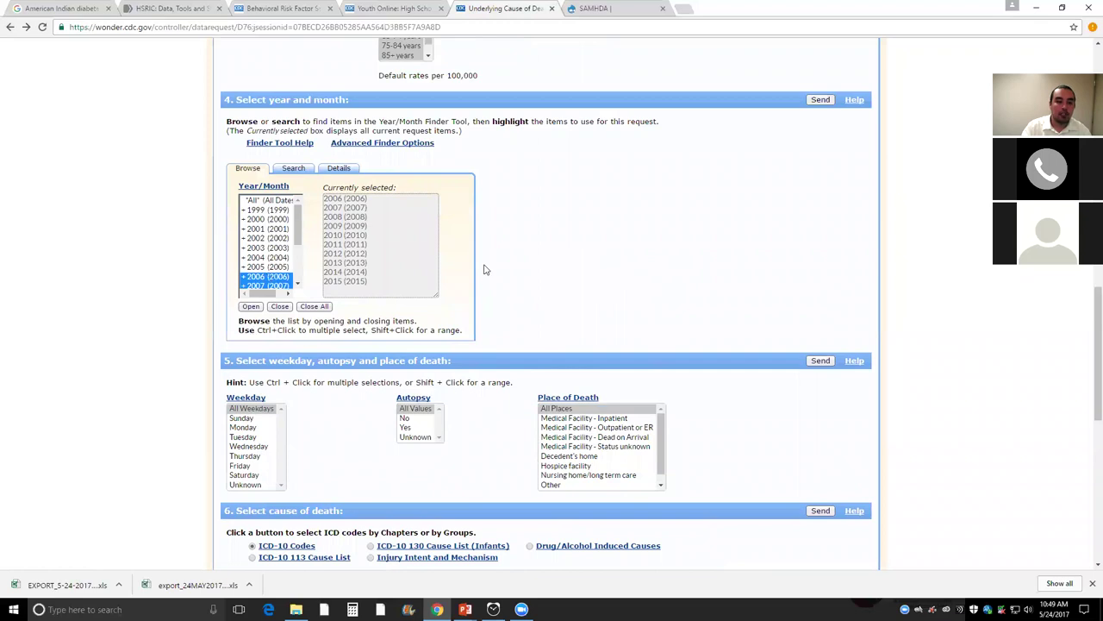
pyautogui.scroll(-1, 548, 296)
pyautogui.scroll(-5, 507, 345)
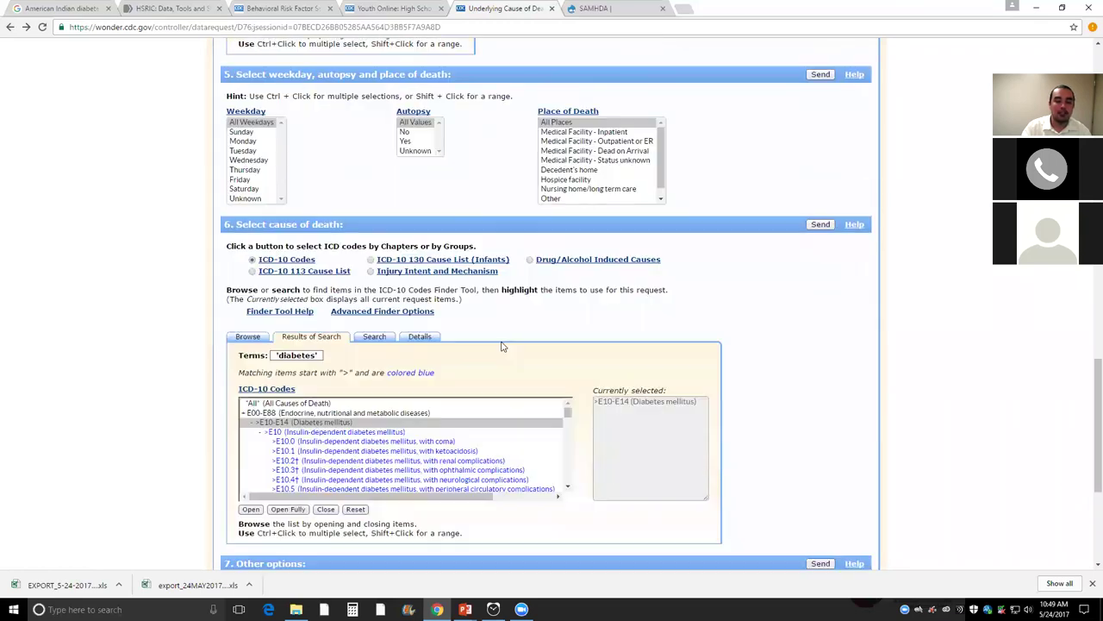
pyautogui.click(514, 417)
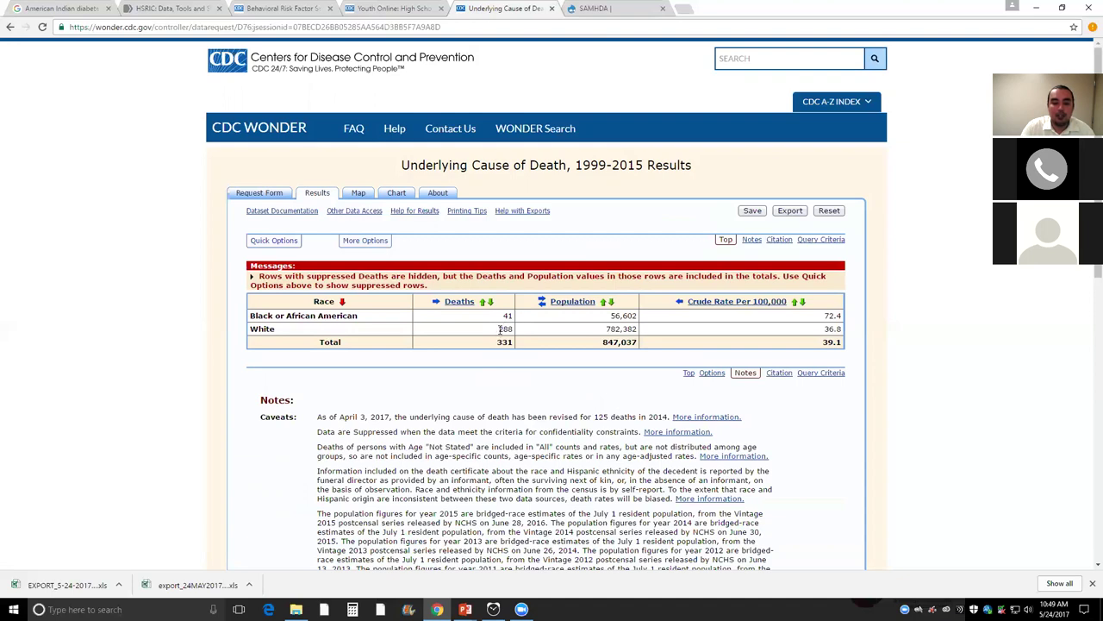
# Step: Compare the death counts for Black or African American and White, and highlight the year range in the results title
pyautogui.moveTo(510, 321); pyautogui.dragTo(512, 329)
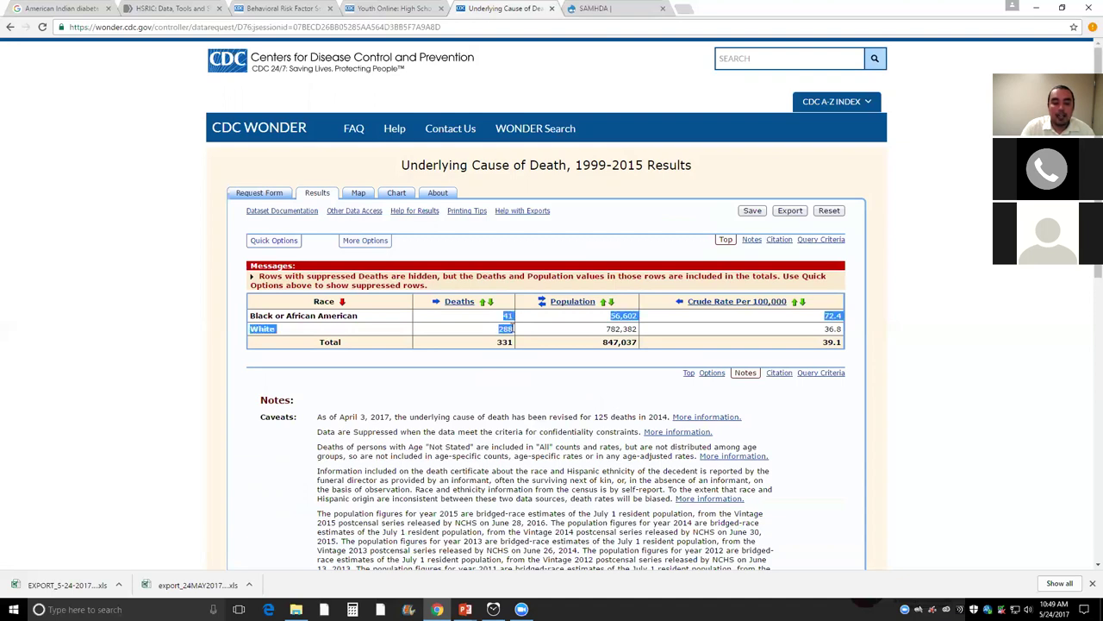
pyautogui.click(519, 340)
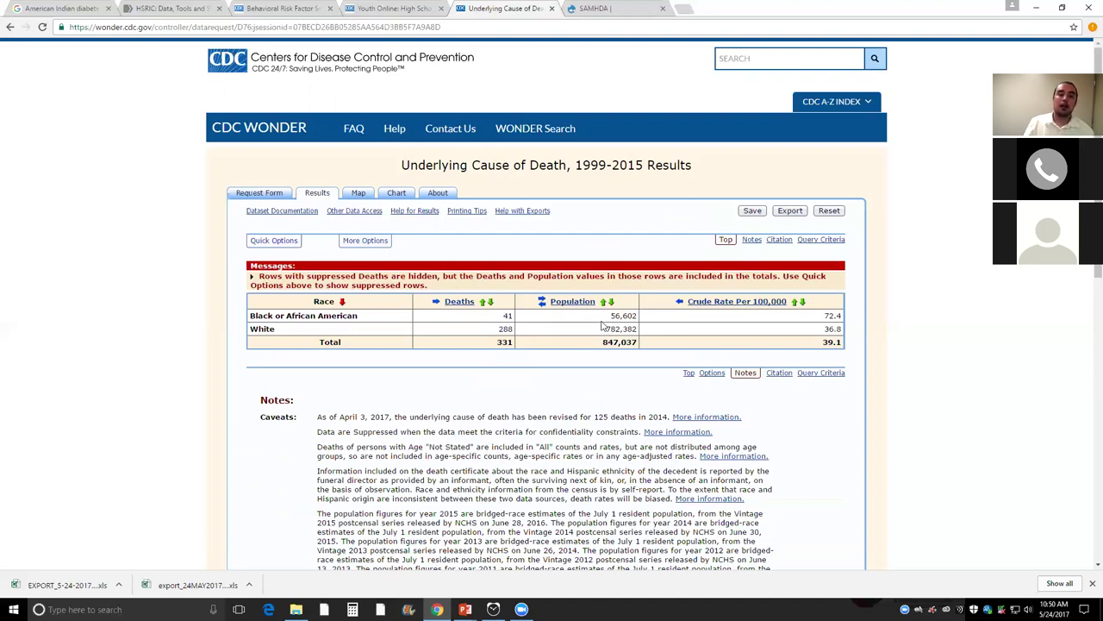
pyautogui.moveTo(574, 164); pyautogui.dragTo(655, 165)
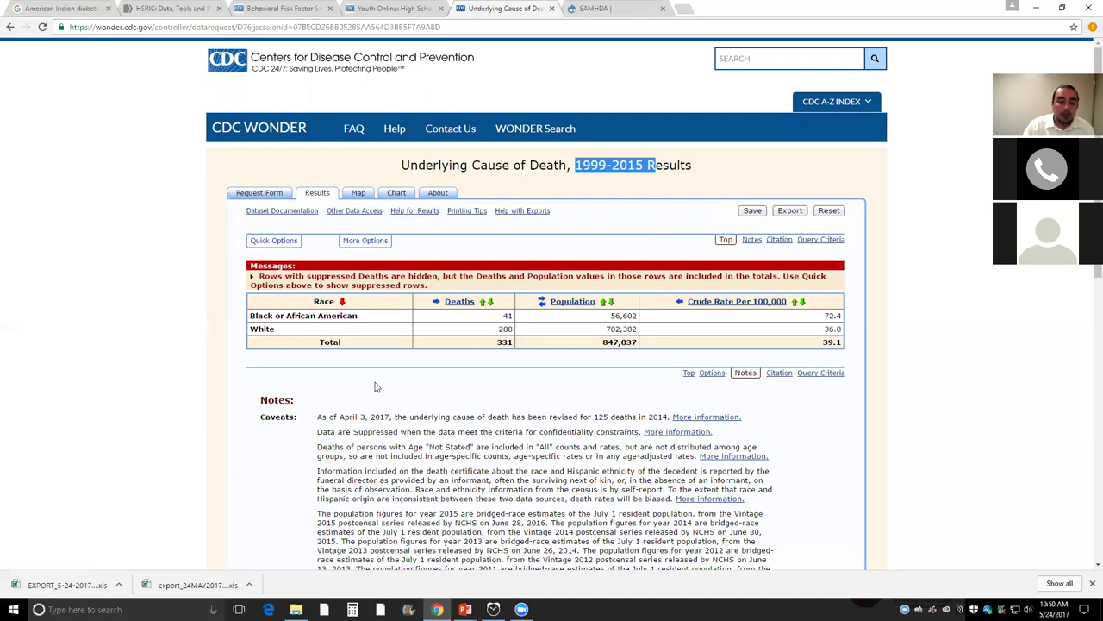
# Step: Return to the request form and replace the selected Alabama counties with "All" (The United States)
pyautogui.click(9, 27)
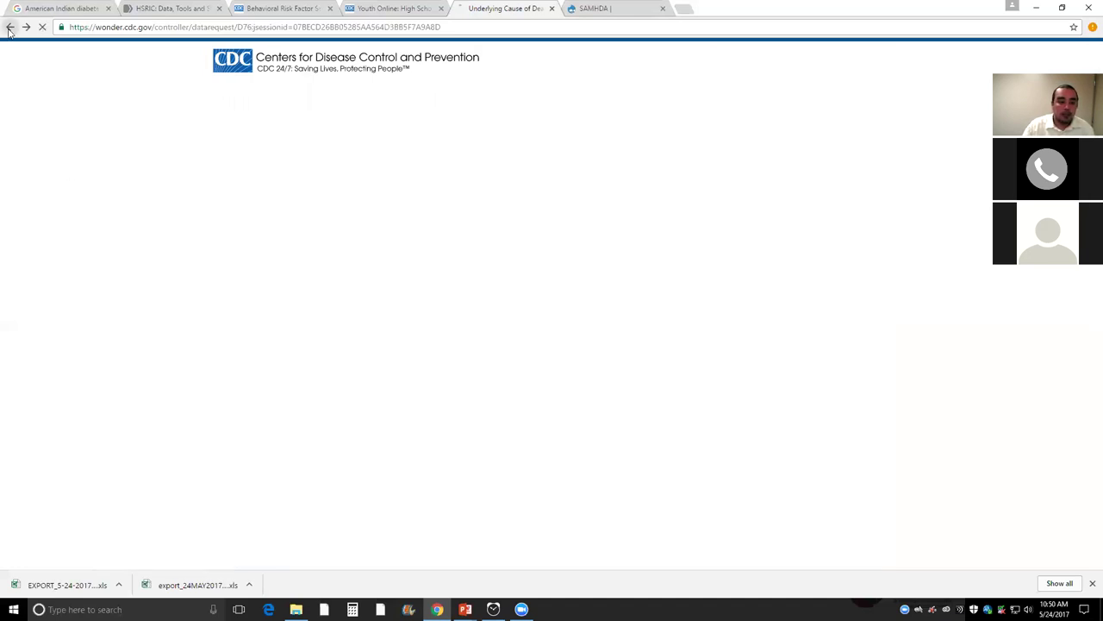
pyautogui.scroll(-1, 247, 390)
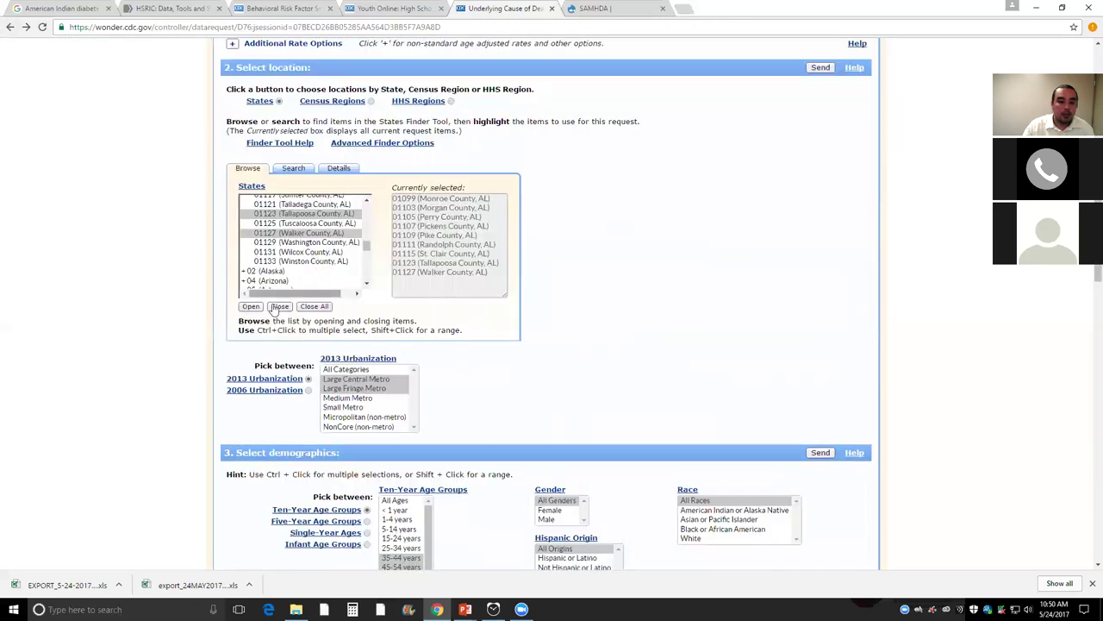
pyautogui.scroll(15, 302, 281)
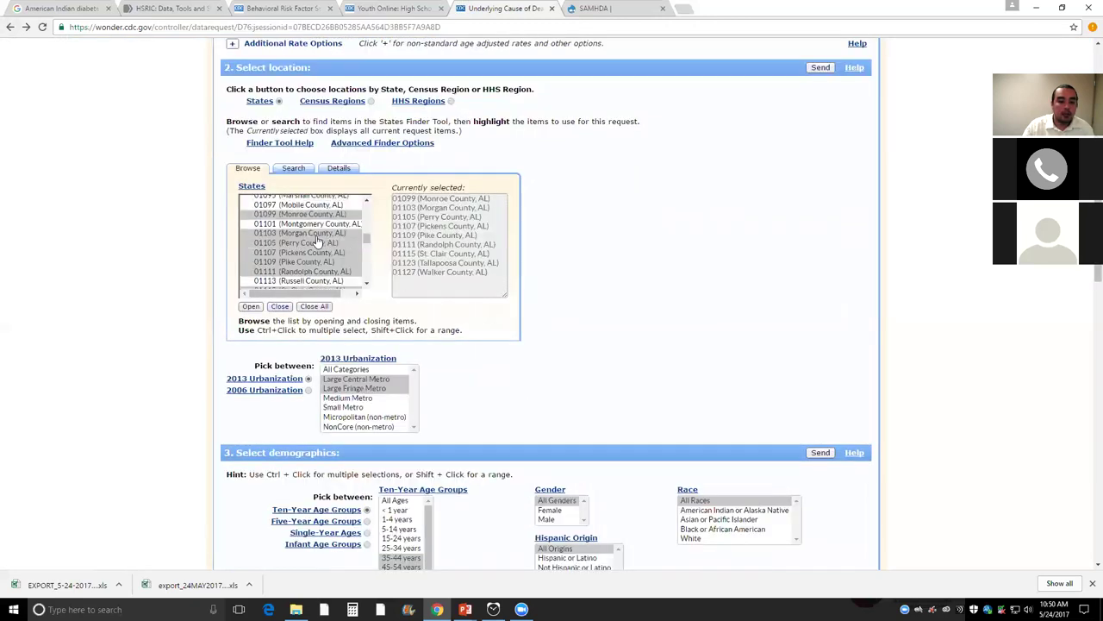
pyautogui.scroll(4, 299, 389)
pyautogui.scroll(-2, 170, 434)
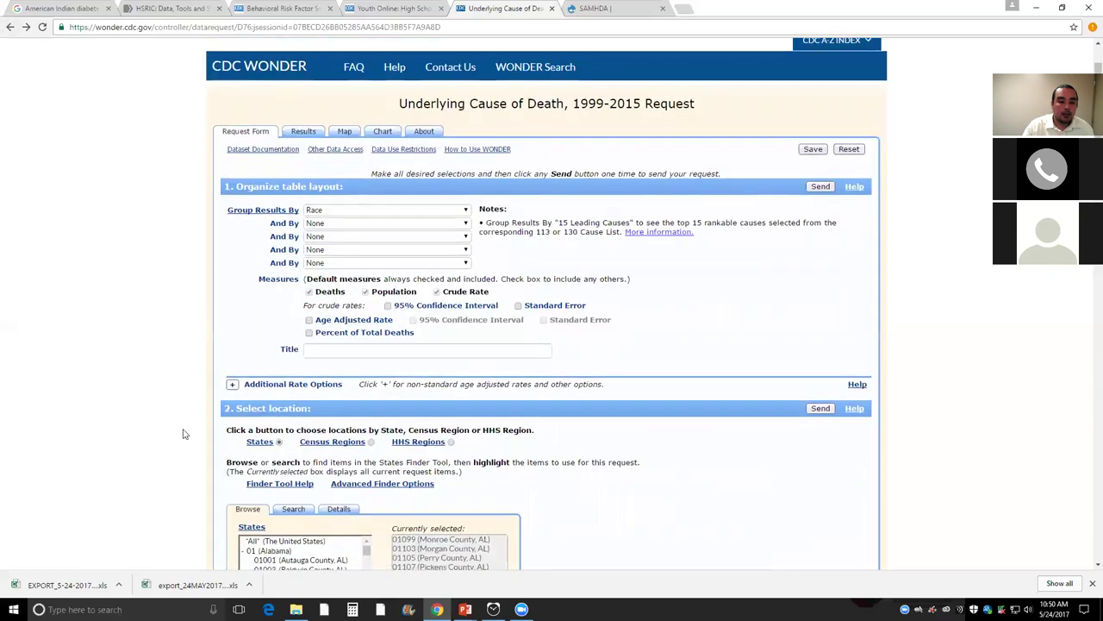
pyautogui.click(281, 431)
pyautogui.scroll(-8, 540, 440)
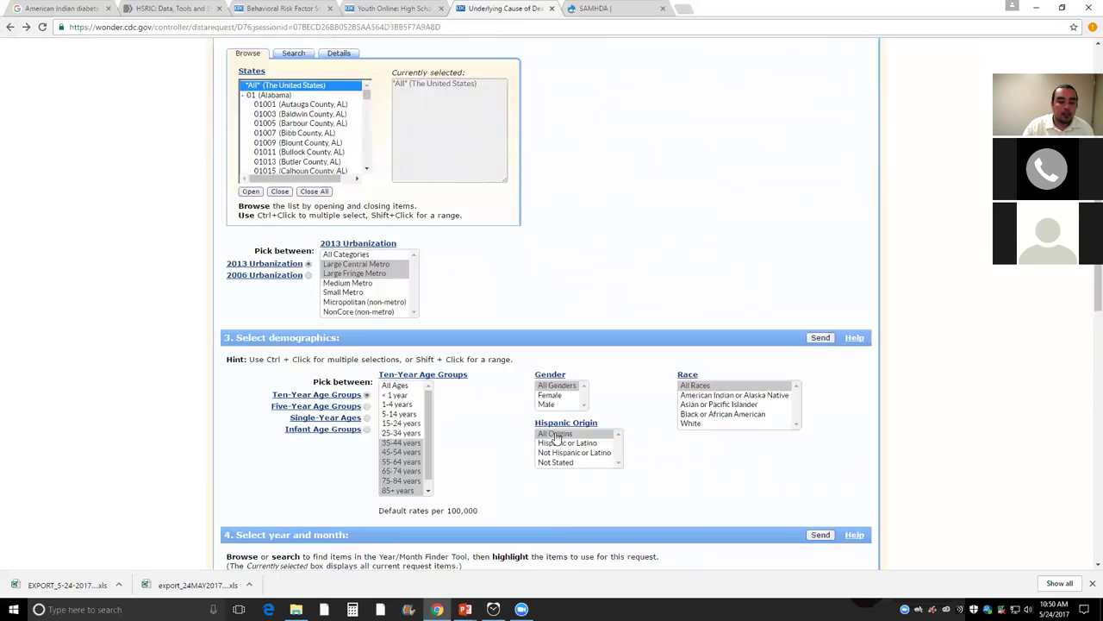
# Step: Limit the year selection to 2015 only and send the request
pyautogui.click(261, 431)
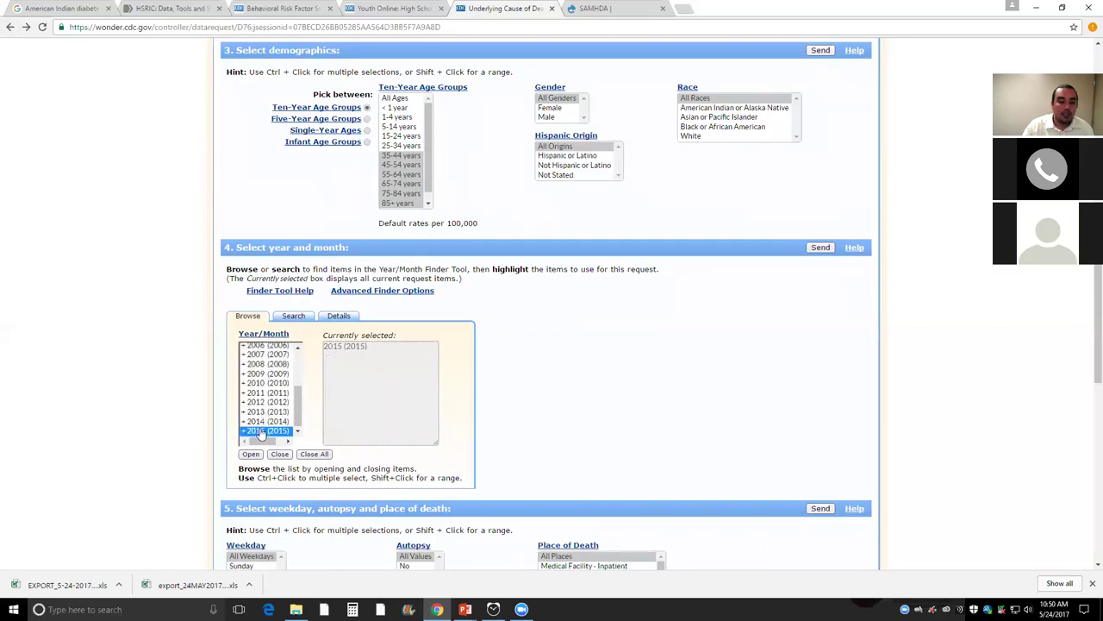
pyautogui.scroll(-8, 542, 433)
pyautogui.click(522, 415)
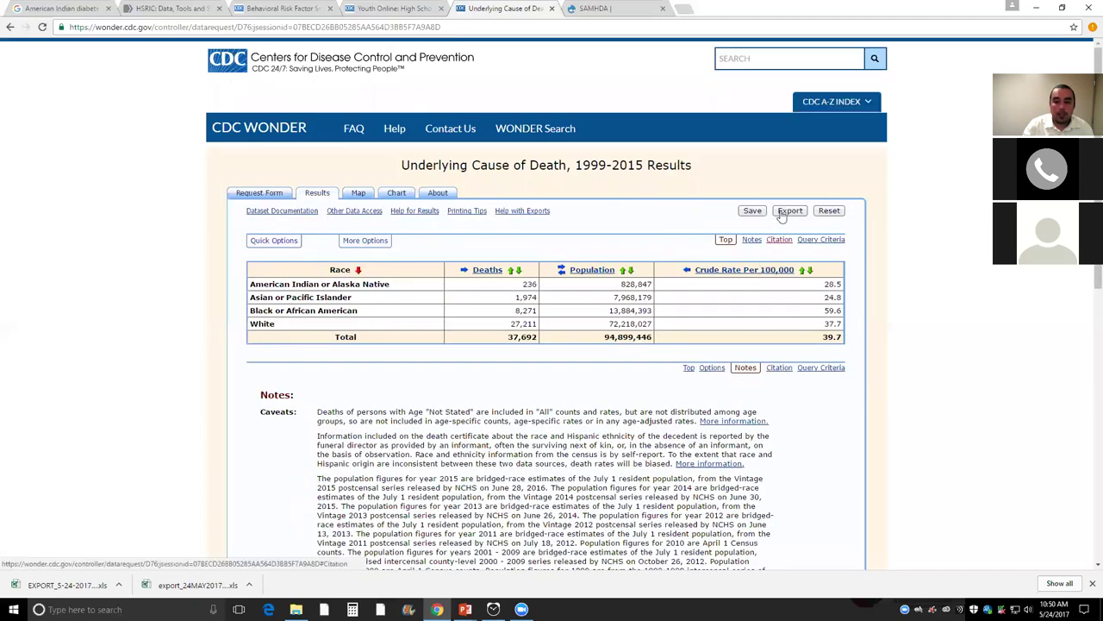
# Step: Export the results table, review the downloaded text file in Notepad, and close it
pyautogui.click(786, 212)
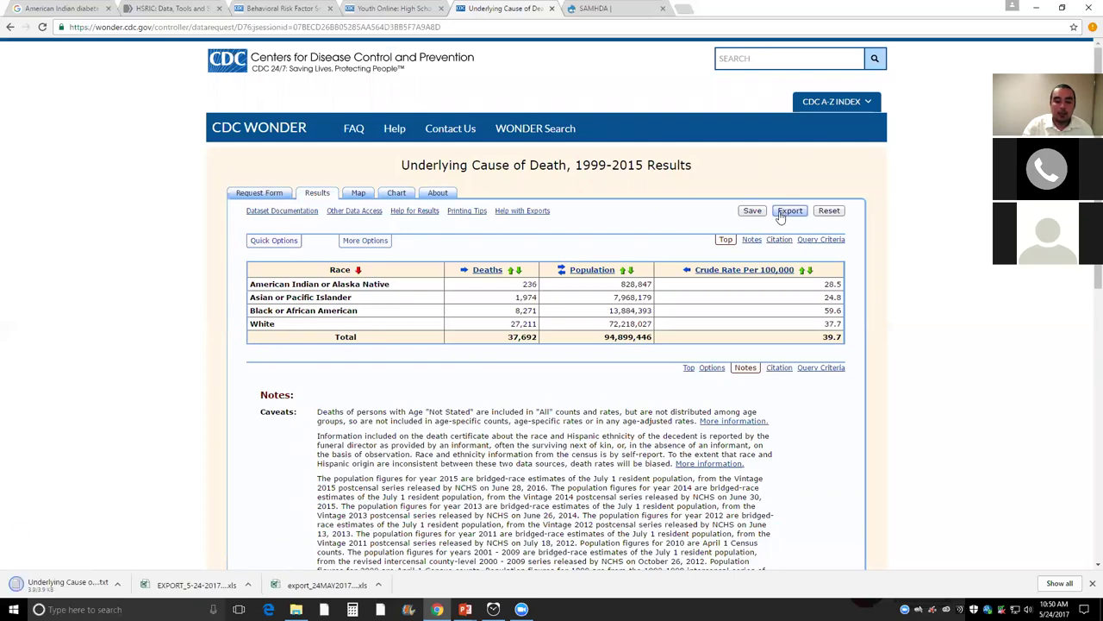
pyautogui.click(69, 586)
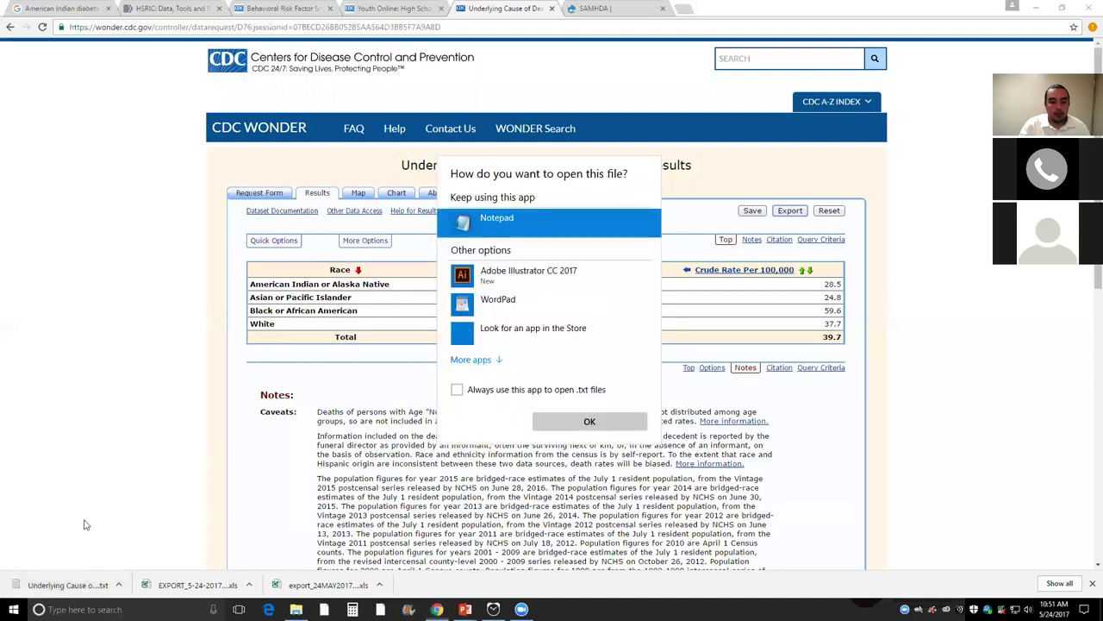
pyautogui.click(620, 420)
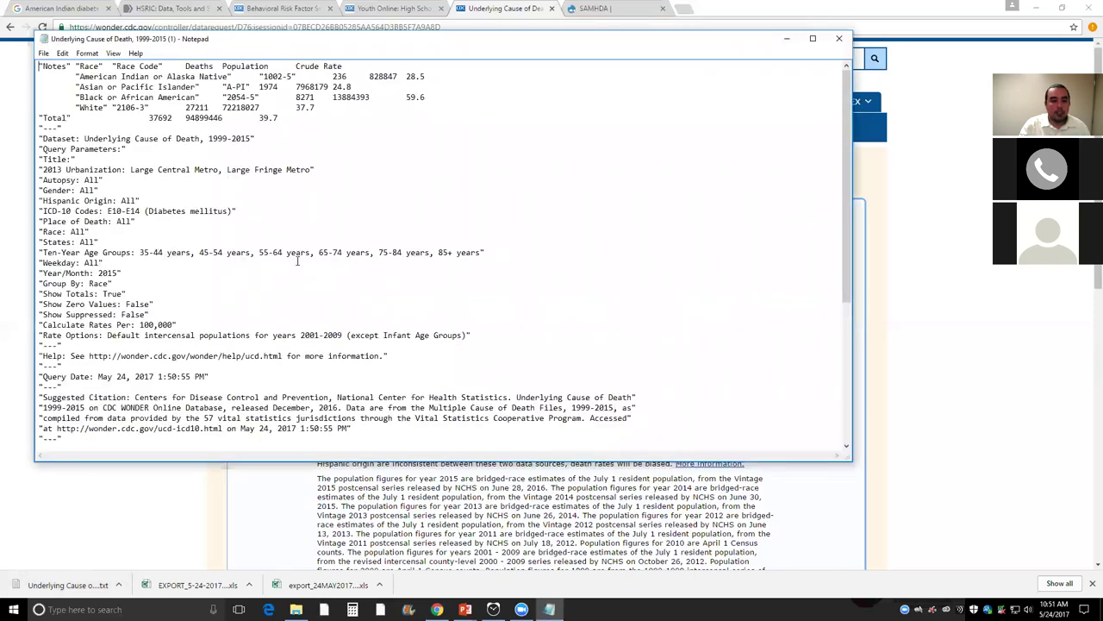
pyautogui.click(839, 38)
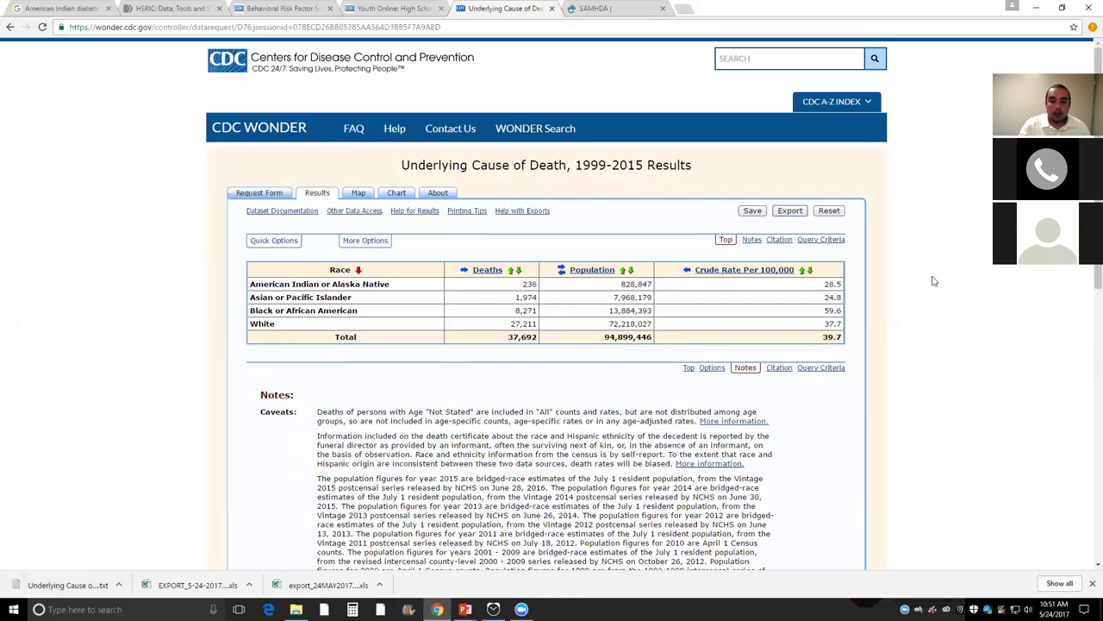
# Step: Look over the result notes and save the results in the WONDER system
pyautogui.scroll(-3, 918, 279)
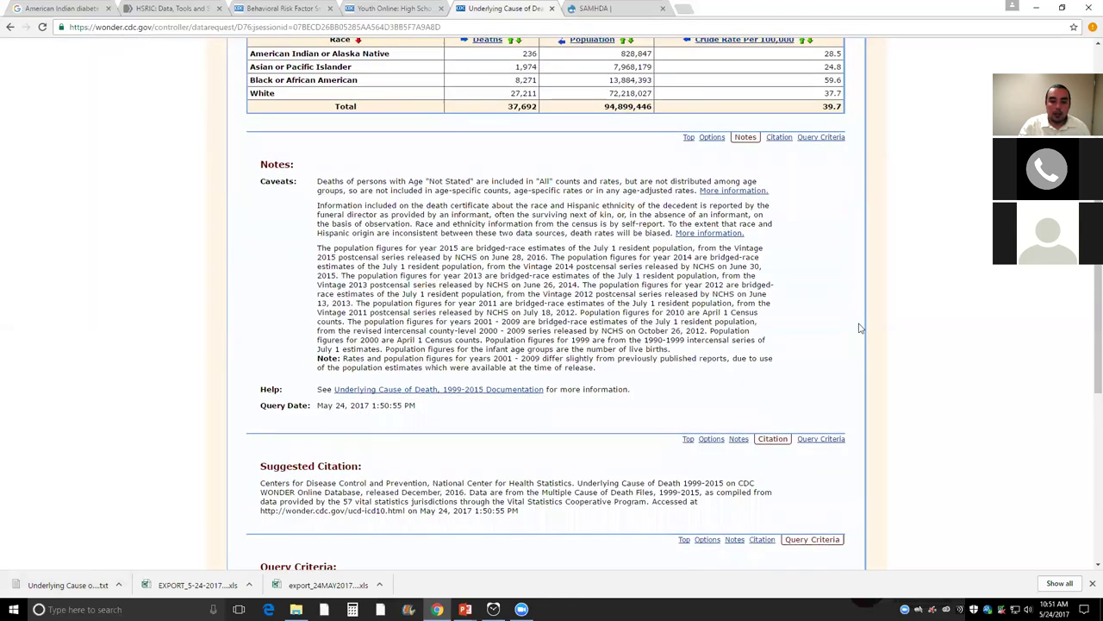
pyautogui.scroll(4, 750, 233)
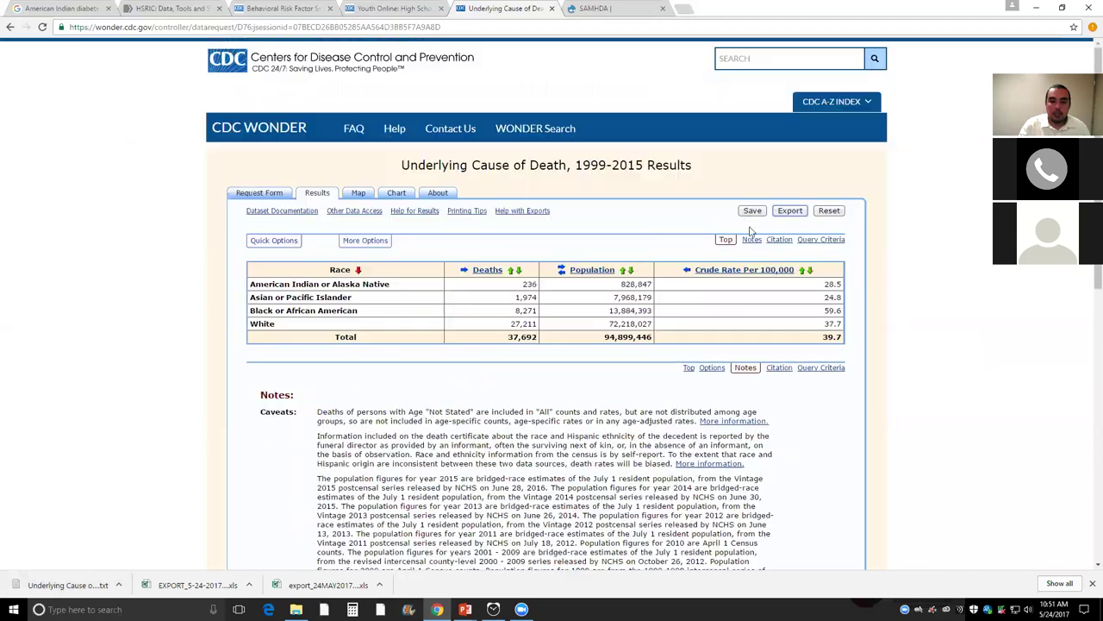
pyautogui.click(751, 212)
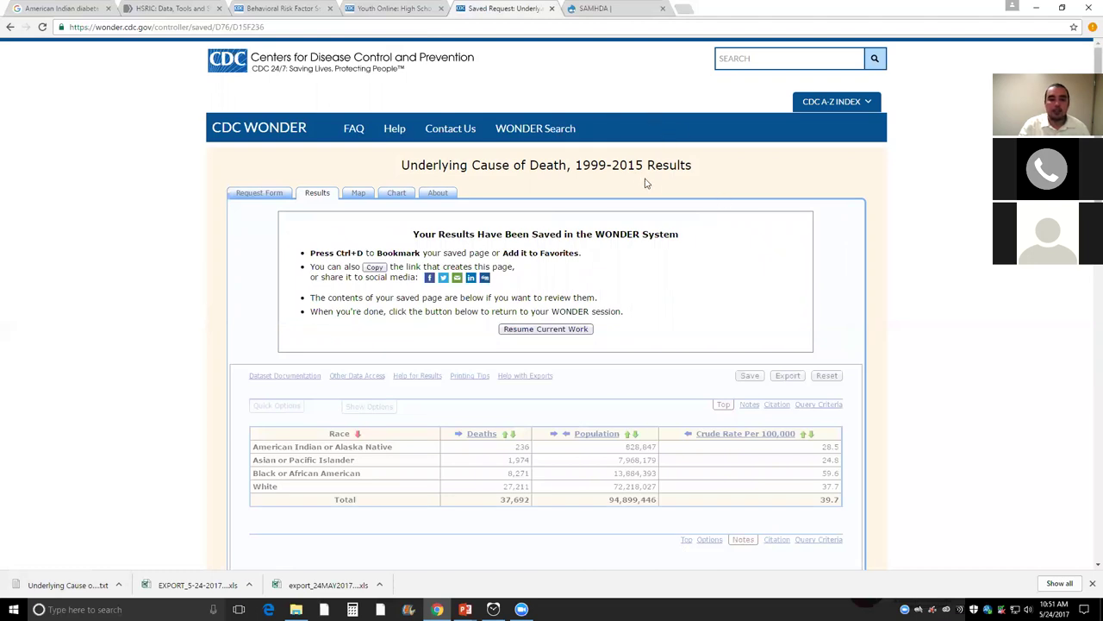
# Step: Switch to the SAMHDA website and go to its Analyze Data page
pyautogui.click(642, 10)
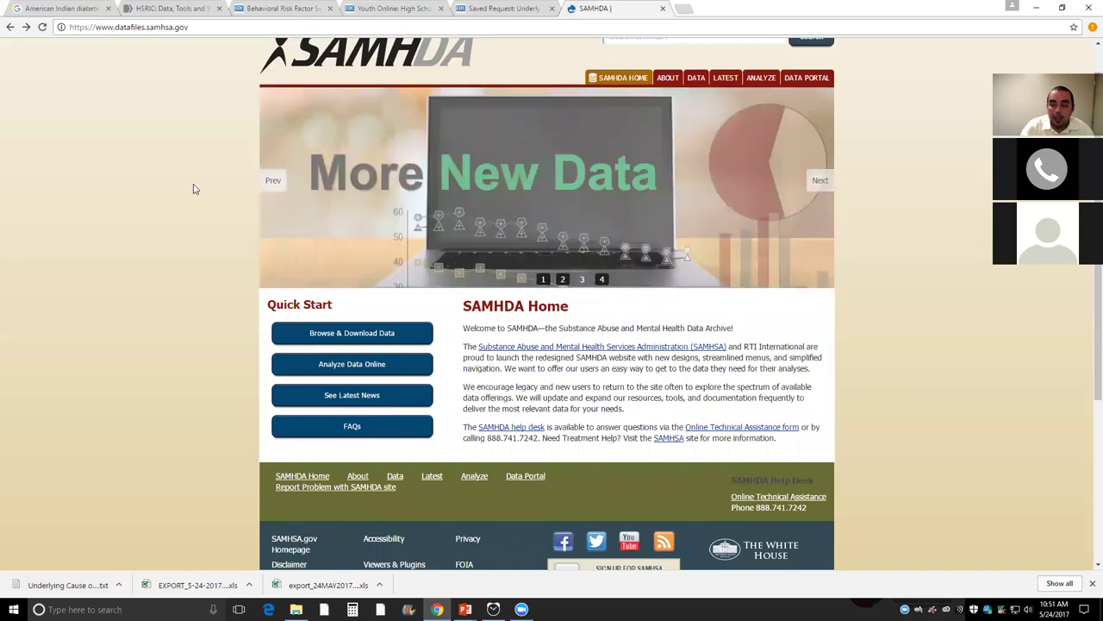
pyautogui.scroll(1, 192, 194)
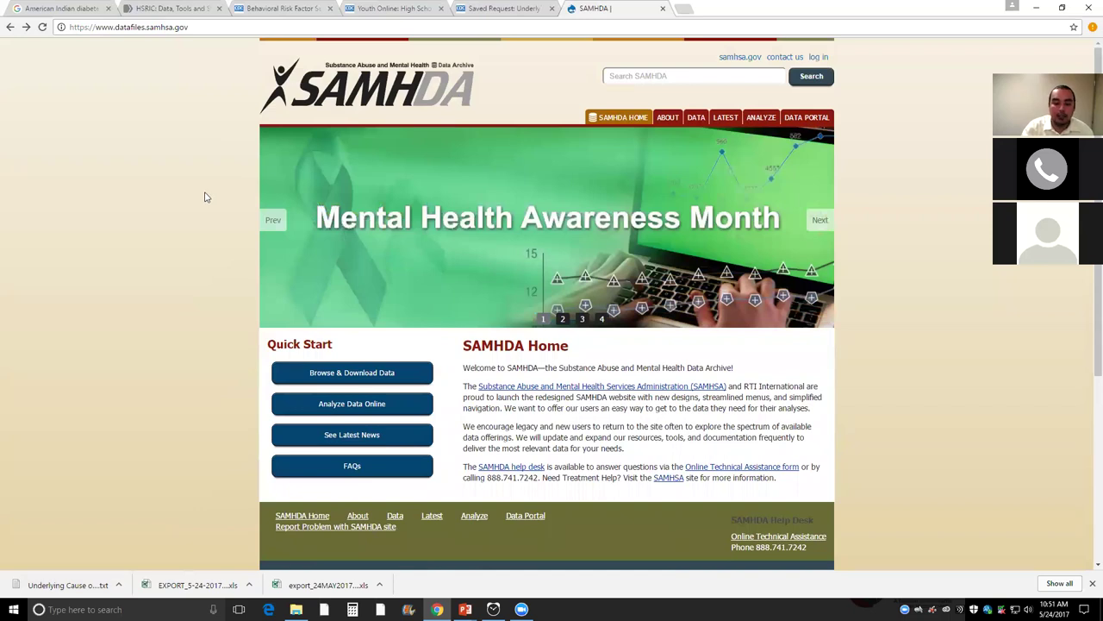
pyautogui.scroll(-1, 193, 259)
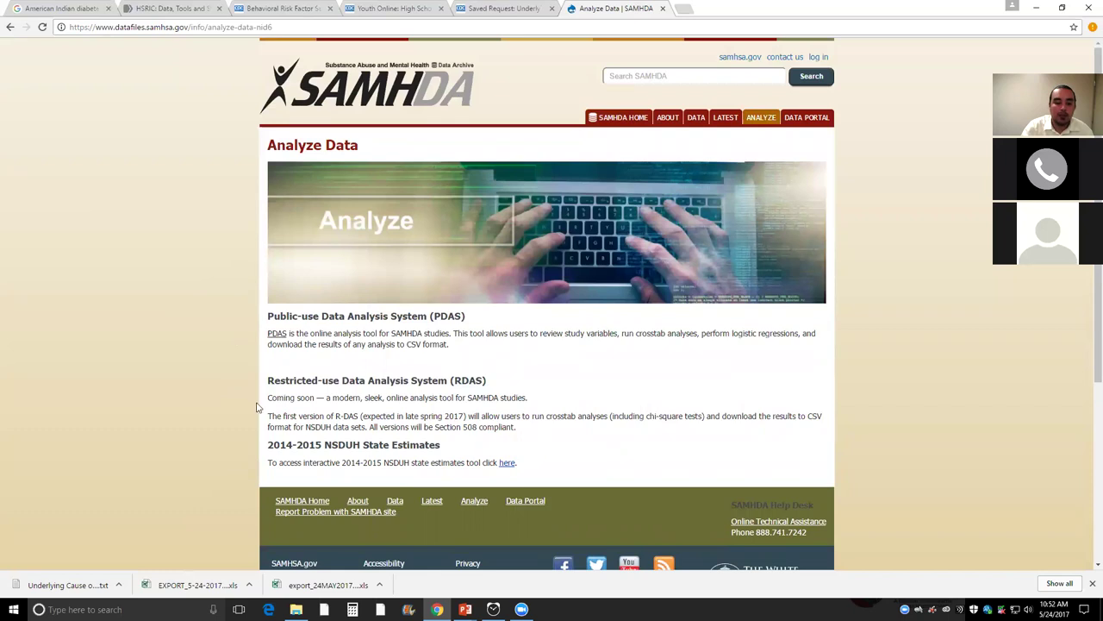
# Step: Highlight the "Coming soon" note for RDAS, then open the Public-use Data Analysis System and browse its list of surveys
pyautogui.doubleClick(315, 400)
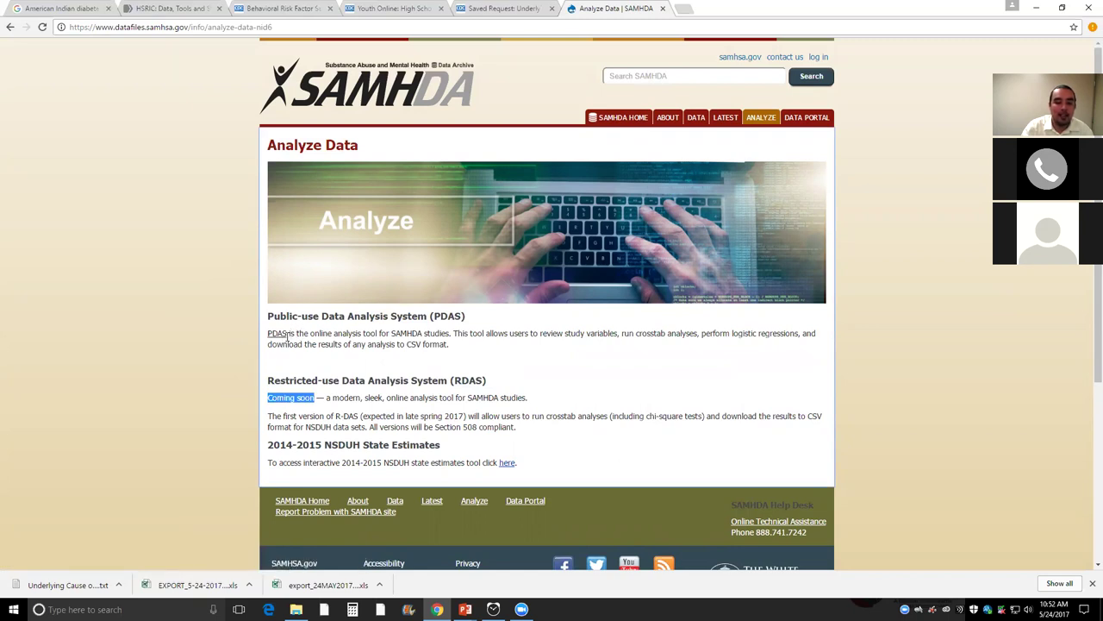
pyautogui.click(278, 334)
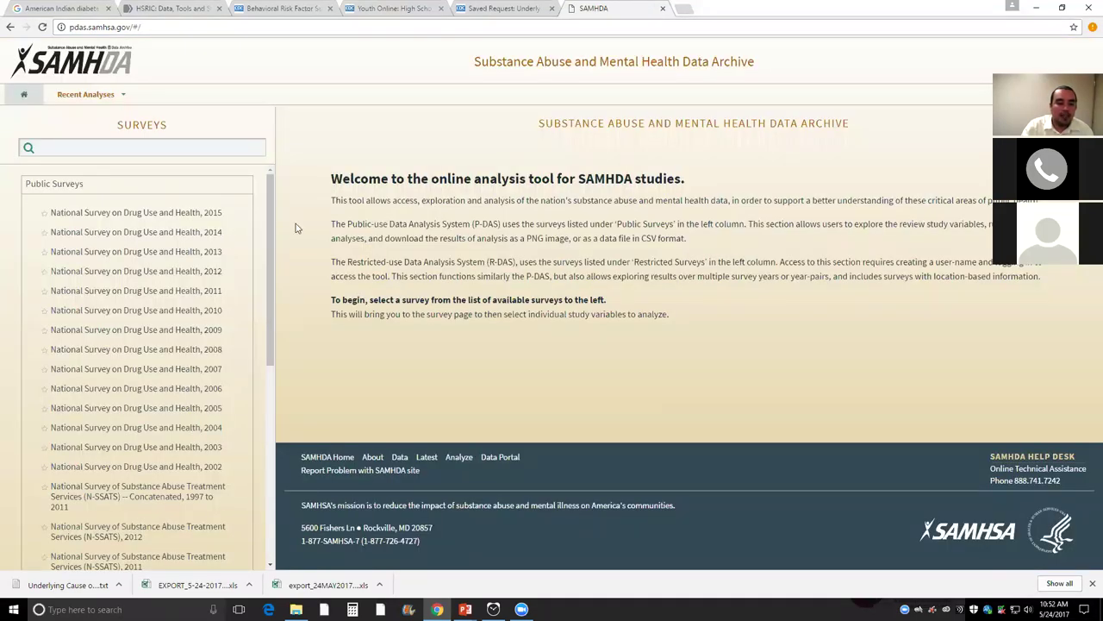
pyautogui.scroll(-10, 238, 333)
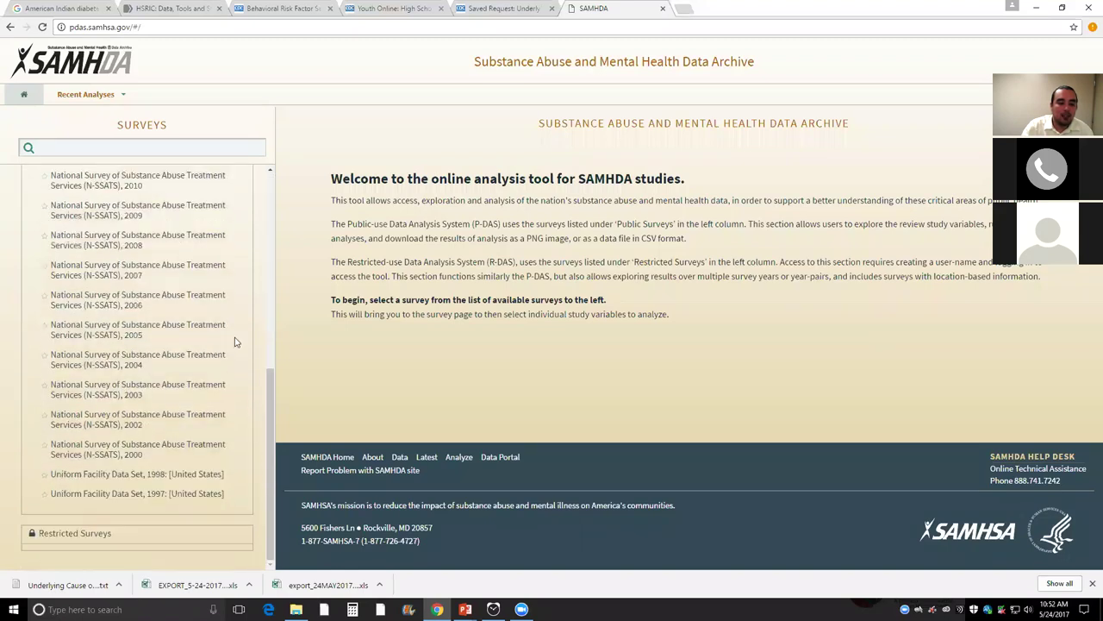
# Step: Open the National Survey on Drug Use and Health, 2015 and browse its list of variable groups
pyautogui.scroll(10, 236, 340)
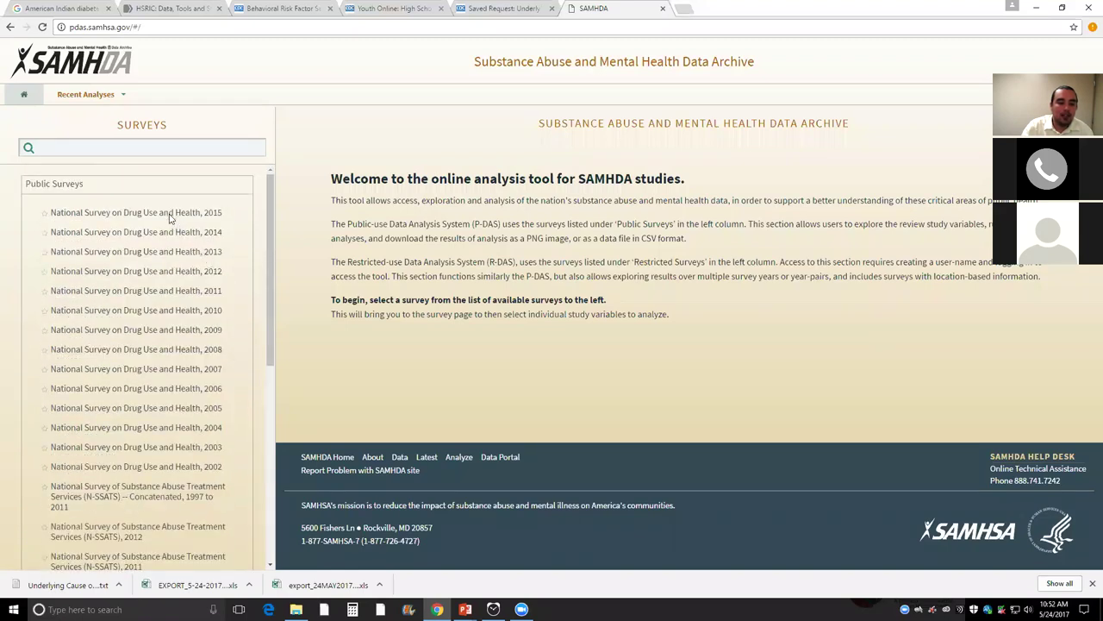
pyautogui.click(170, 215)
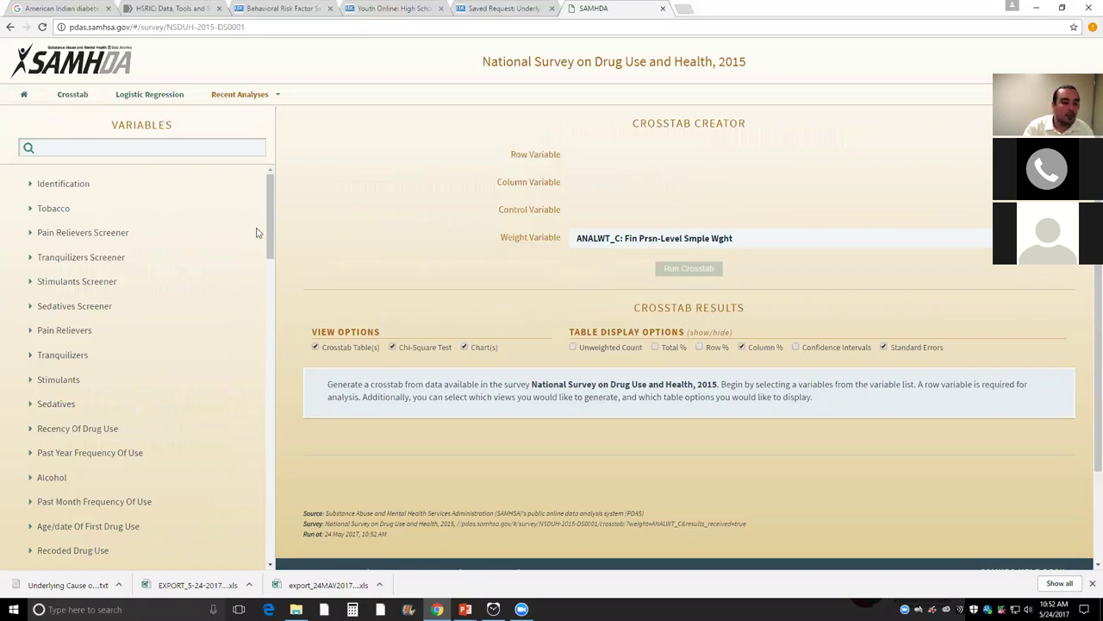
pyautogui.moveTo(267, 225); pyautogui.dragTo(259, 454)
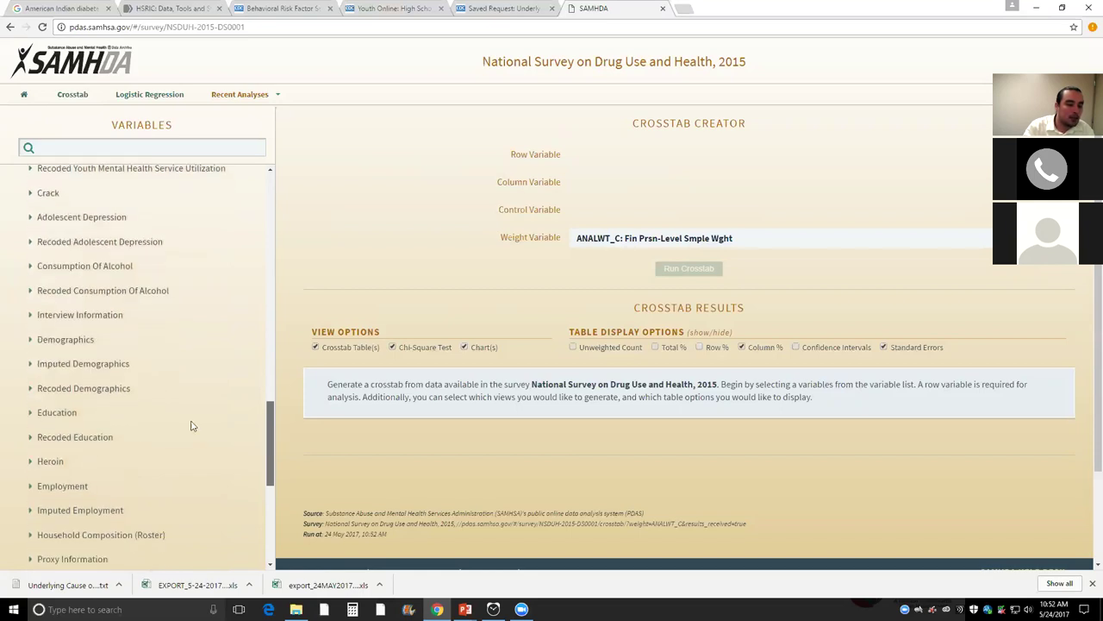
# Step: Expand the Demographics and Imputed Demographics groups and look through their variables for race
pyautogui.click(31, 340)
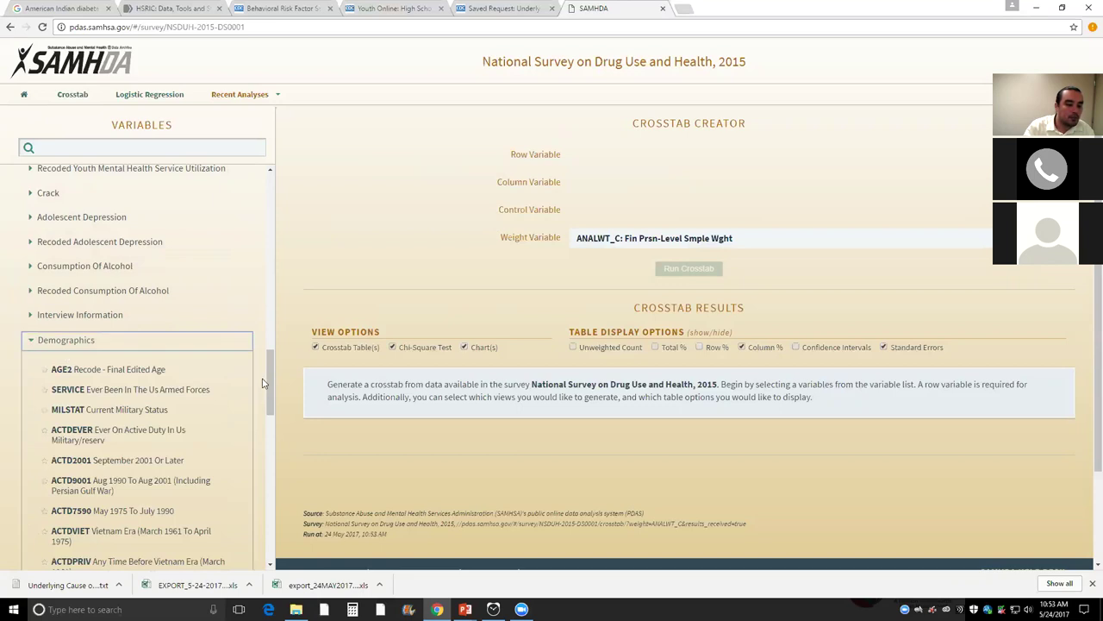
pyautogui.moveTo(274, 397); pyautogui.dragTo(269, 445)
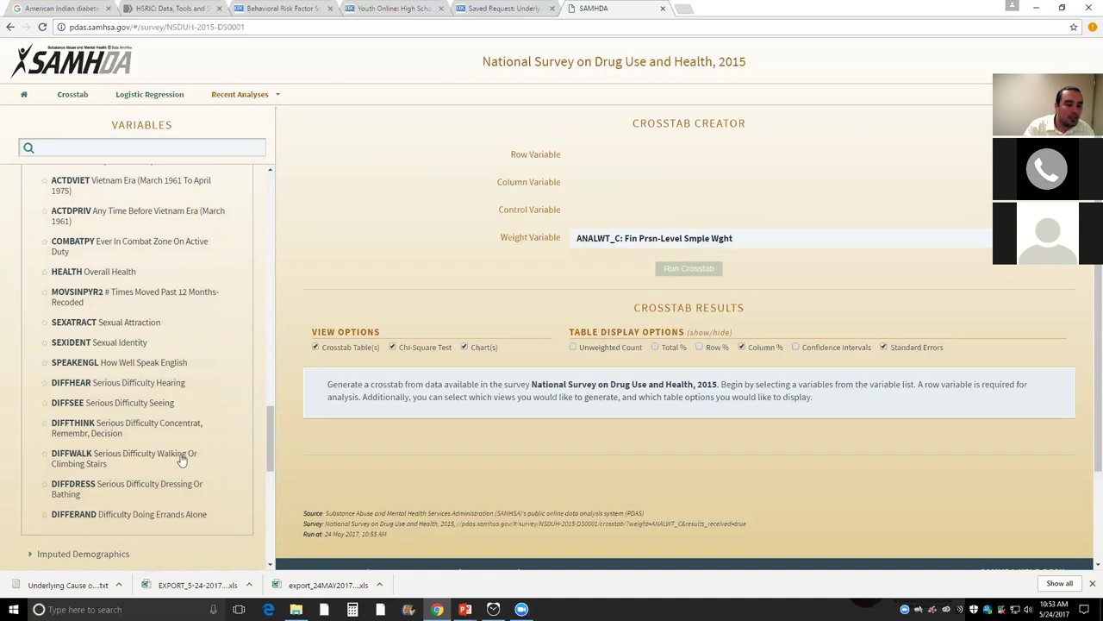
pyautogui.scroll(-1, 181, 456)
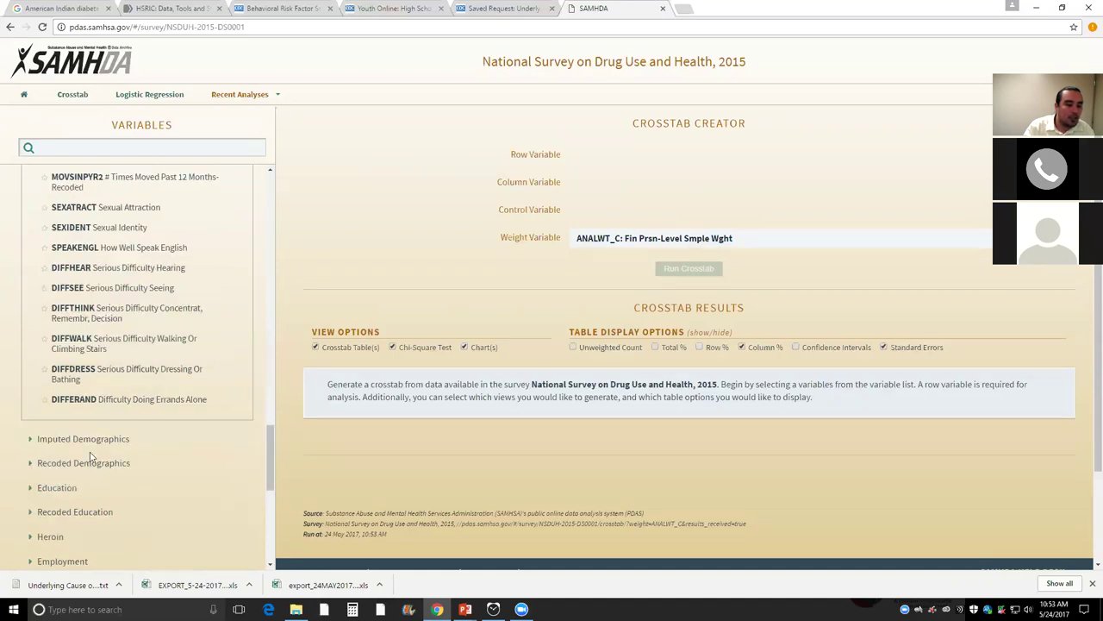
pyautogui.click(35, 440)
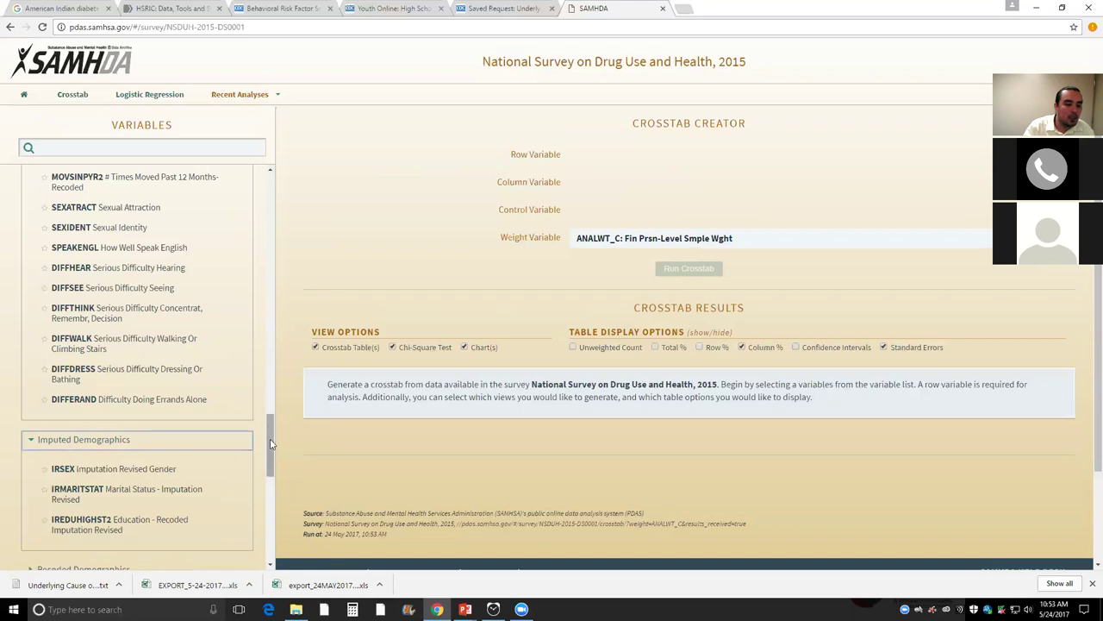
pyautogui.moveTo(270, 444); pyautogui.dragTo(270, 456)
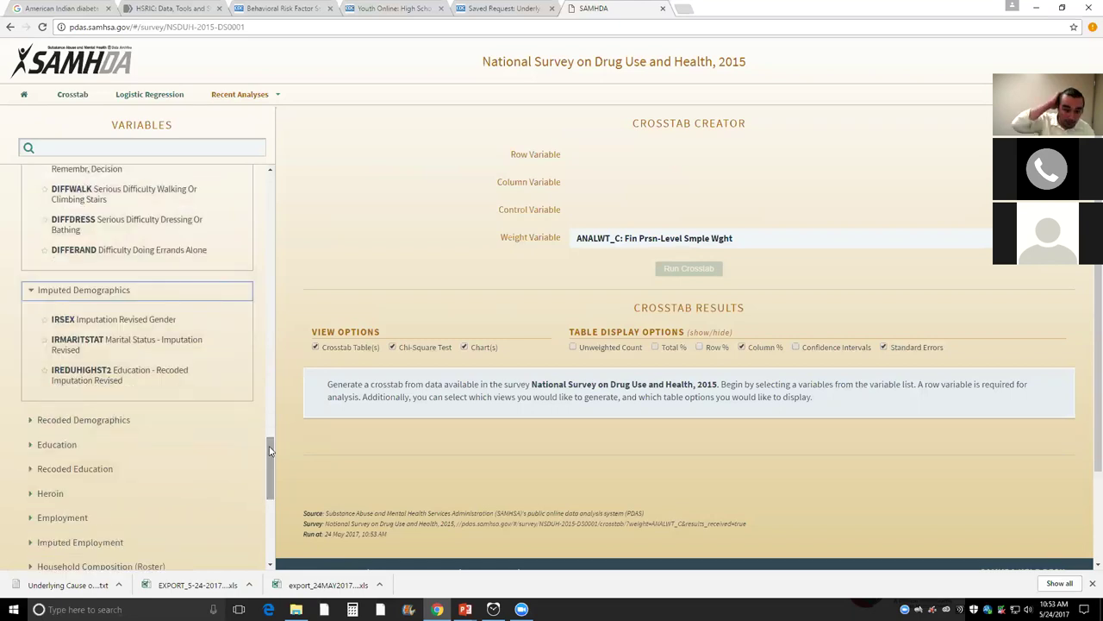
# Step: Set NEWRACE2 Rc-Race/hispanicity Recode (7 Levels) from the Recoded Demographics group as the crosstab's row variable
pyautogui.click(31, 420)
pyautogui.moveTo(270, 431); pyautogui.dragTo(276, 466)
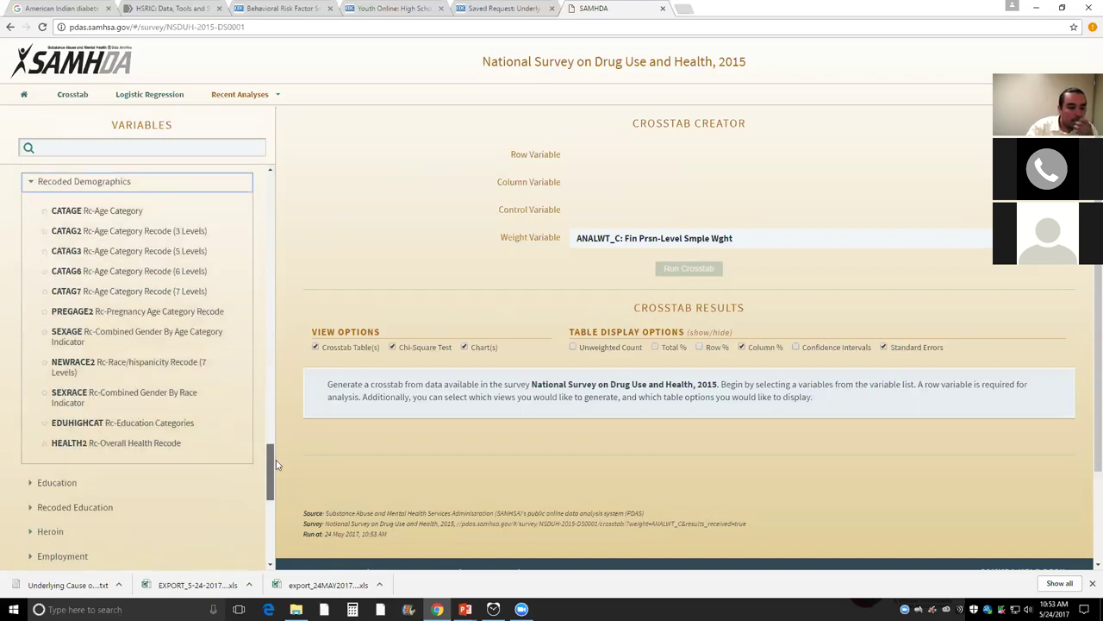
pyautogui.click(101, 367)
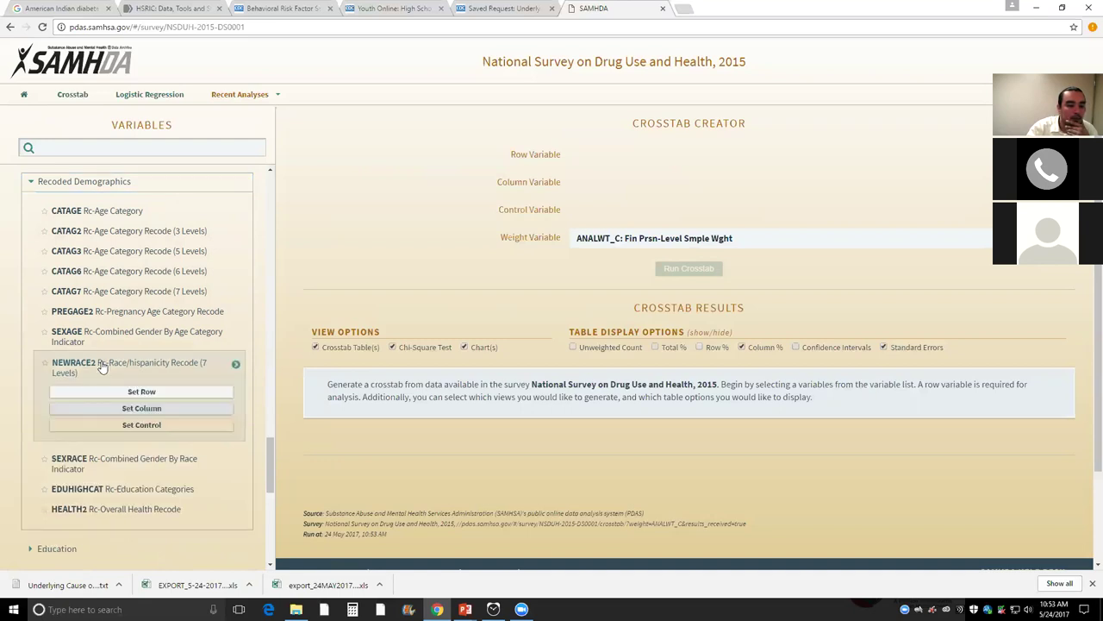
pyautogui.click(156, 395)
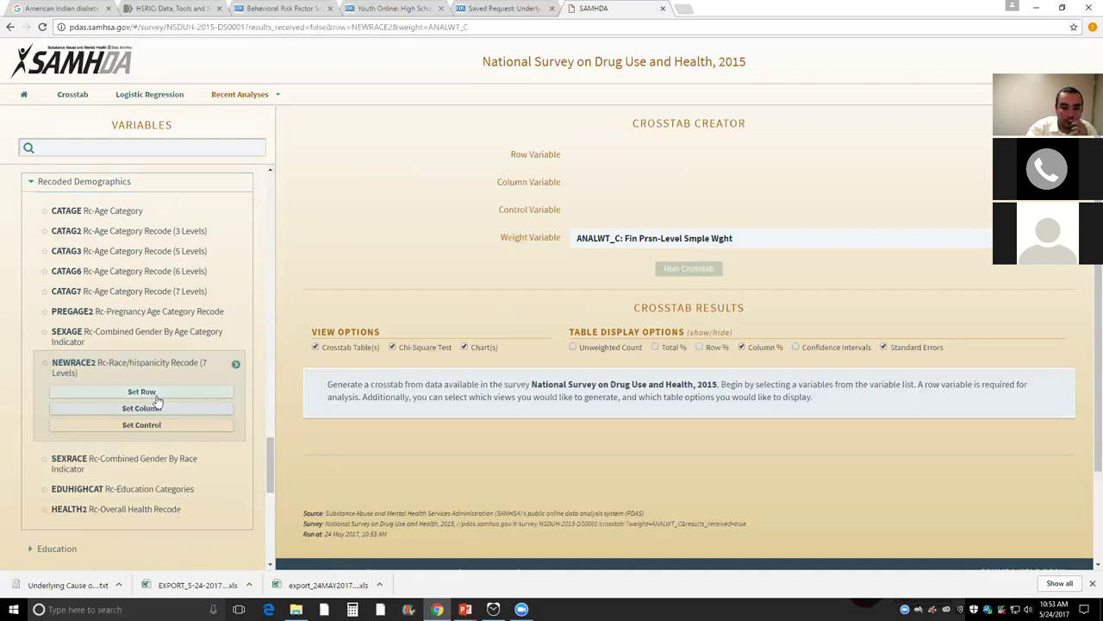
# Step: Browse the variable groups and look through the variables in the Health group
pyautogui.scroll(-3, 272, 507)
pyautogui.moveTo(271, 511); pyautogui.dragTo(258, 194)
pyautogui.click(161, 147)
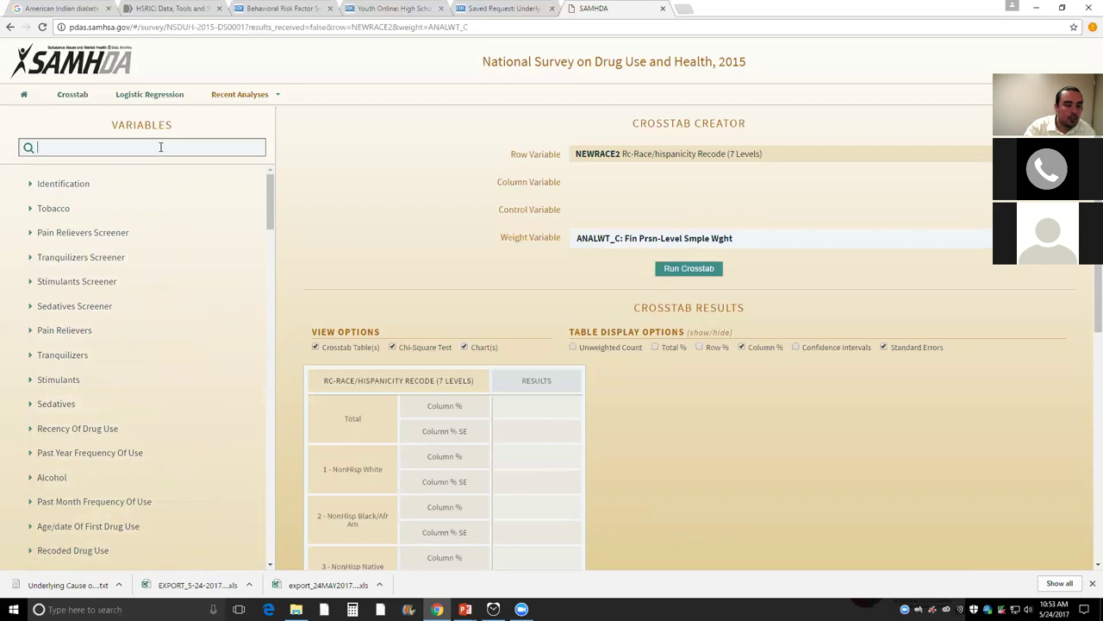
pyautogui.moveTo(270, 220); pyautogui.dragTo(255, 315)
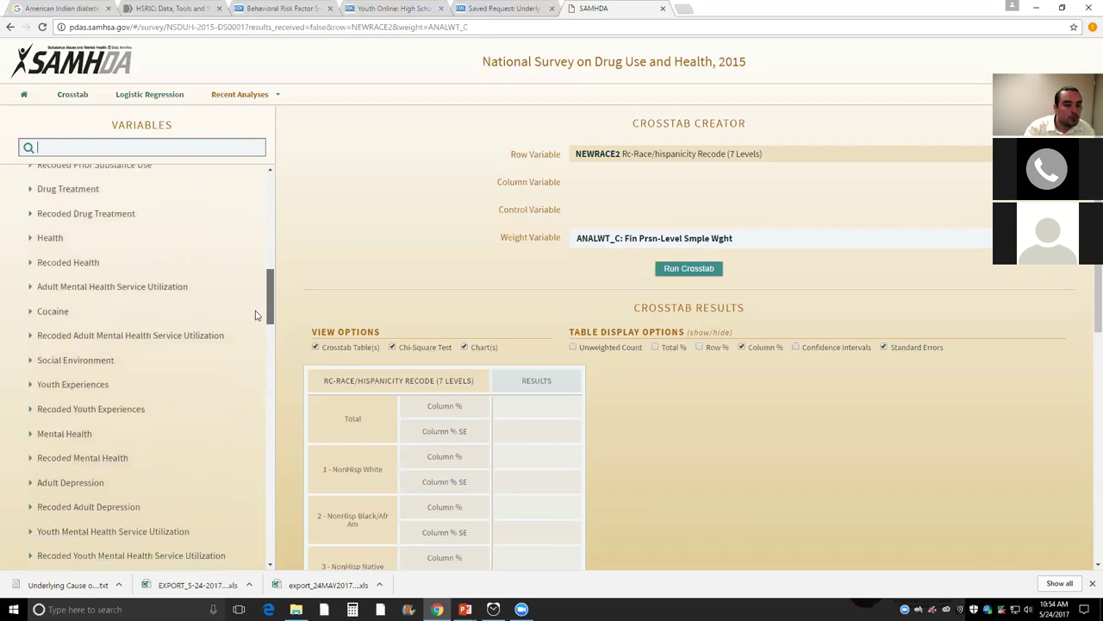
pyautogui.click(35, 241)
pyautogui.scroll(-1, 256, 268)
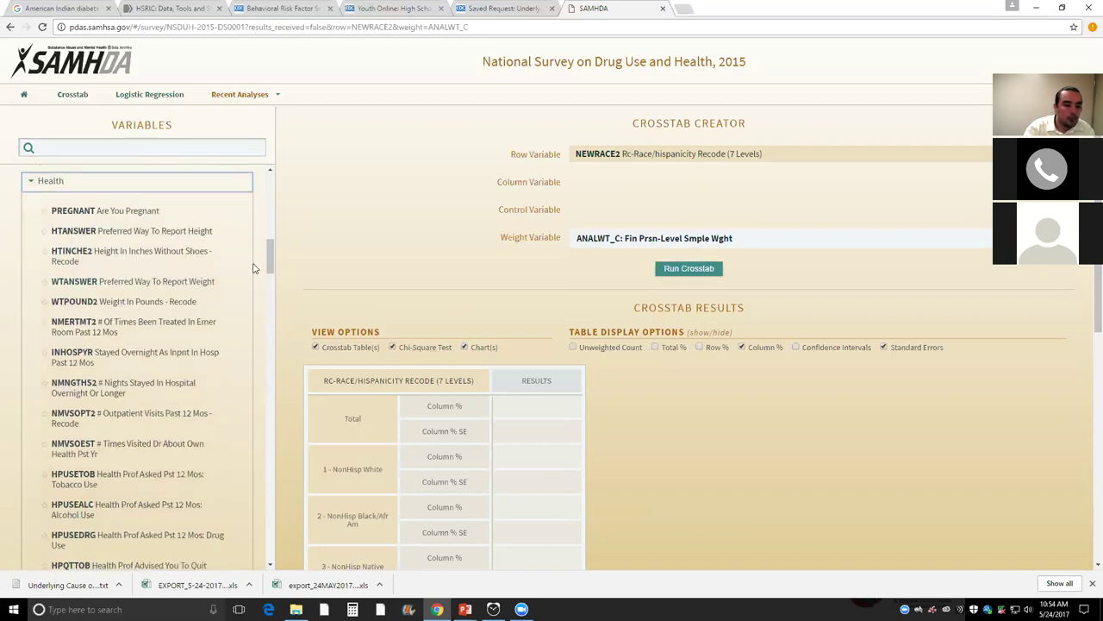
pyautogui.scroll(-1, 272, 265)
pyautogui.scroll(-1, 272, 265)
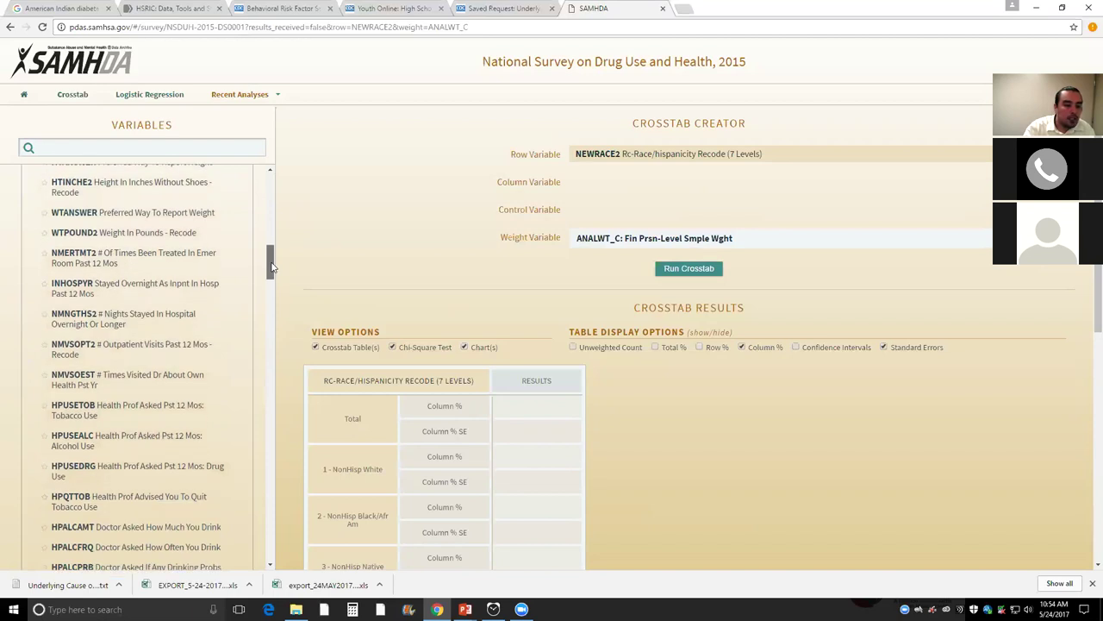
pyautogui.scroll(-1, 272, 270)
pyautogui.scroll(-2, 270, 274)
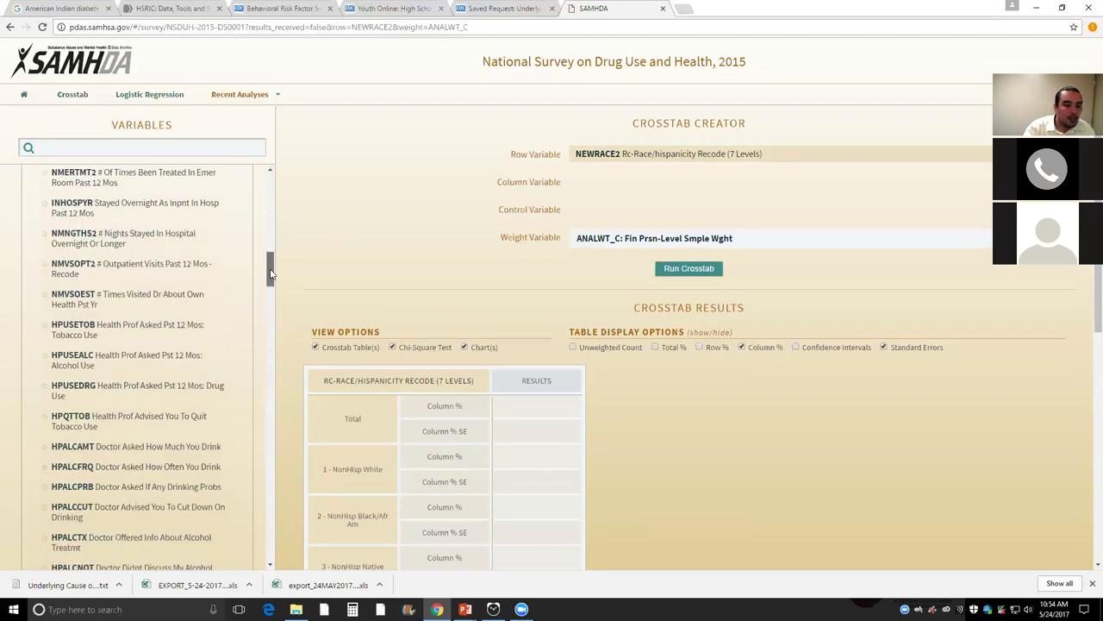
pyautogui.moveTo(270, 279); pyautogui.dragTo(251, 373)
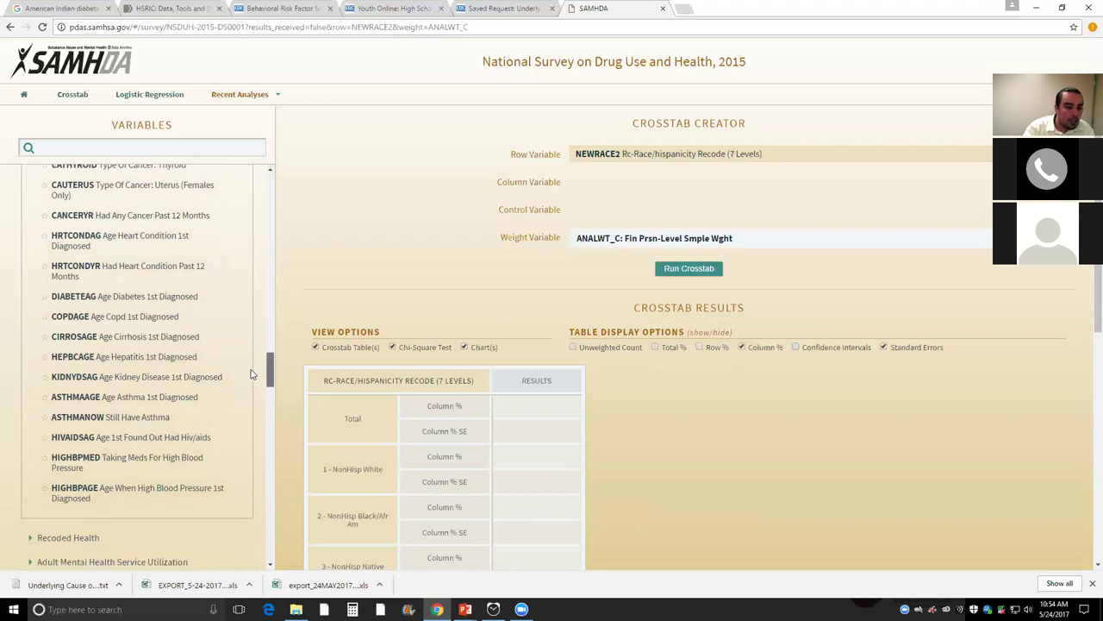
# Step: Search the variables for "diabetes" and set DIABETEVR Ever Told Had Diabetes/sugar Diabetes as the column variable
pyautogui.click(140, 147)
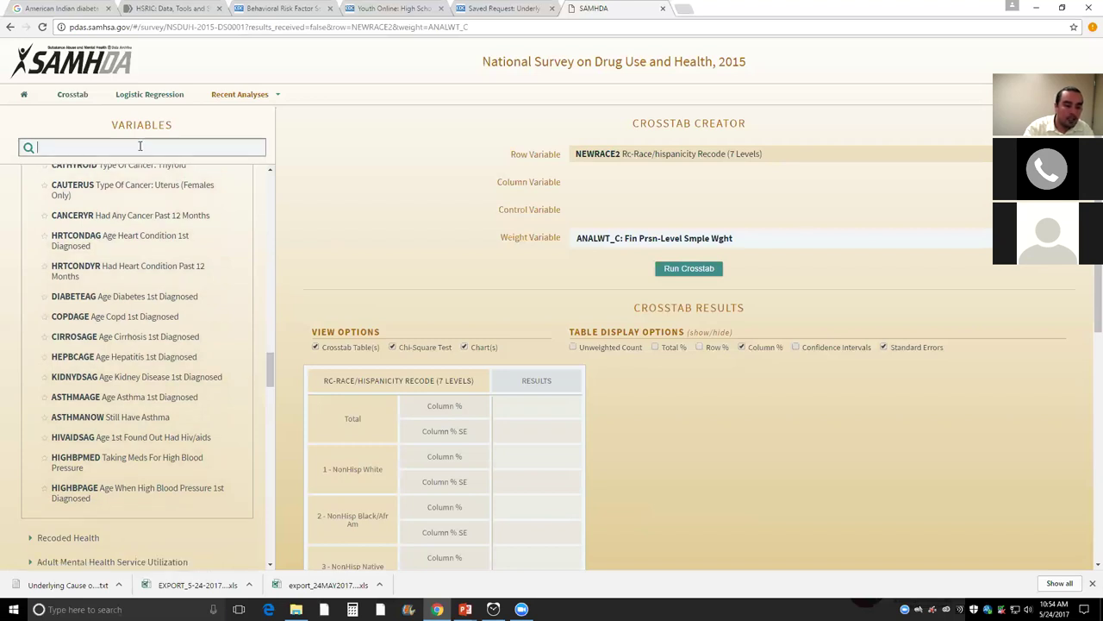
pyautogui.write('diabet')
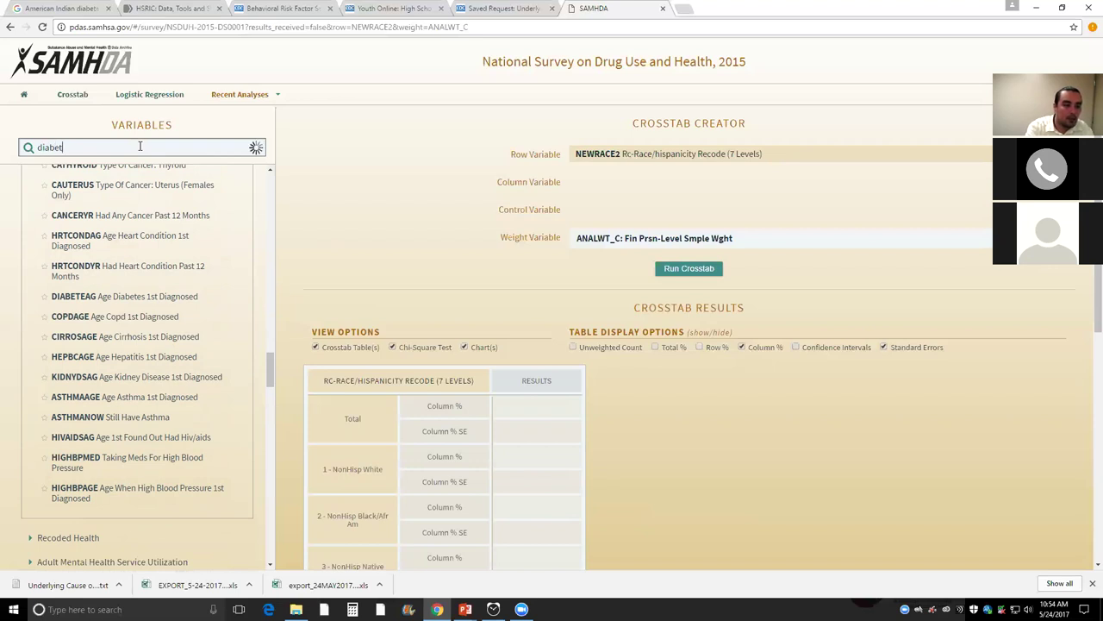
pyautogui.write('es')
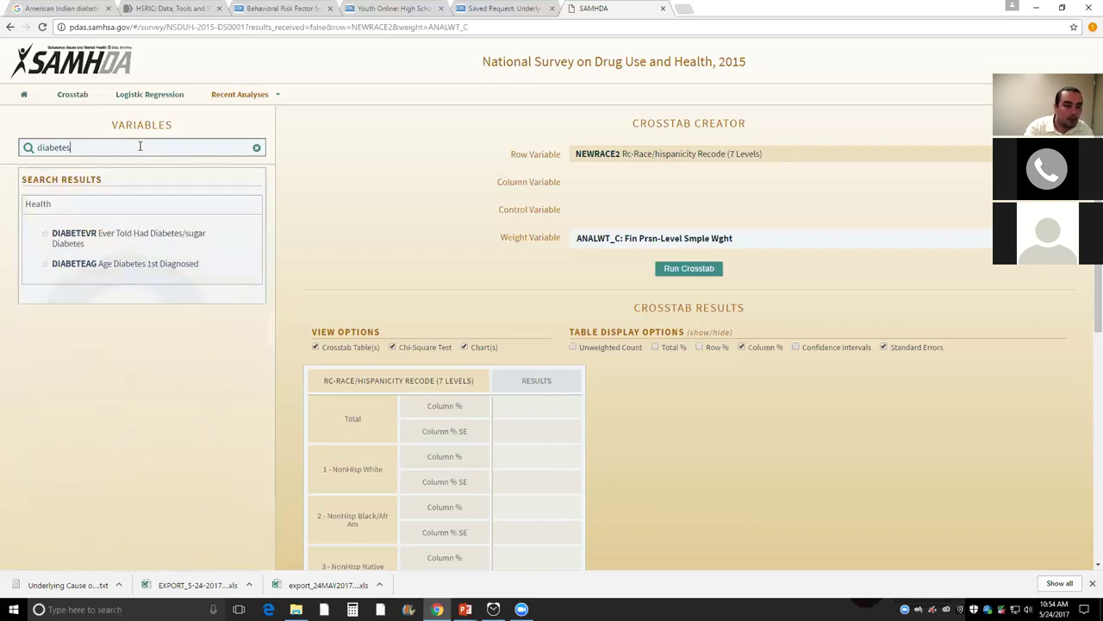
pyautogui.click(148, 241)
pyautogui.click(159, 281)
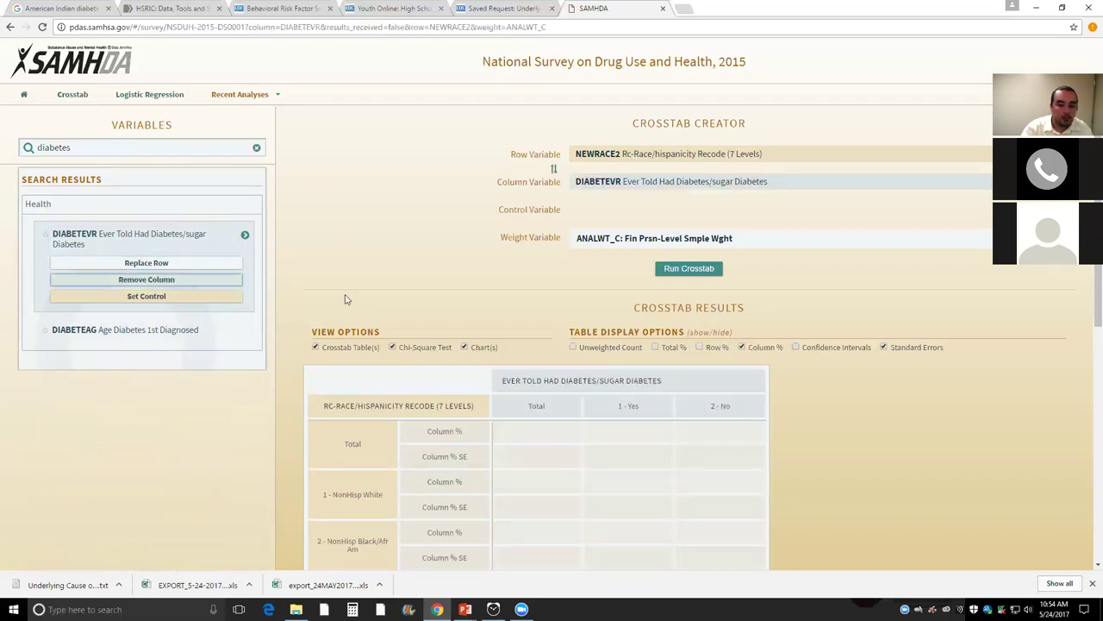
# Step: Look over the empty table layout, dismiss the timer notification, and run the crosstab
pyautogui.scroll(-3, 754, 386)
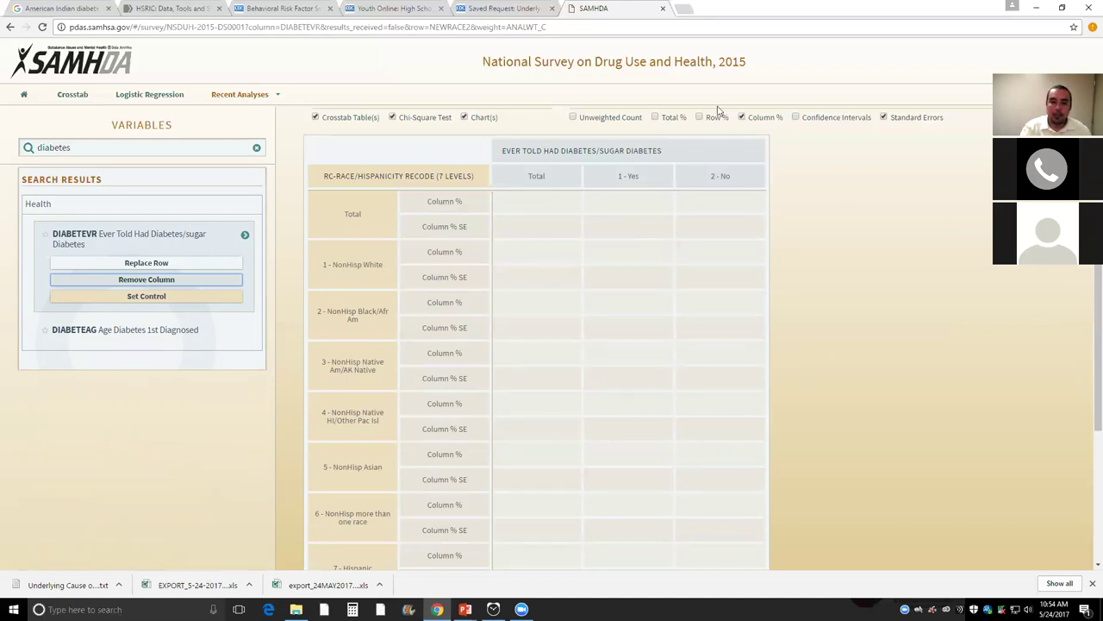
pyautogui.scroll(1, 692, 158)
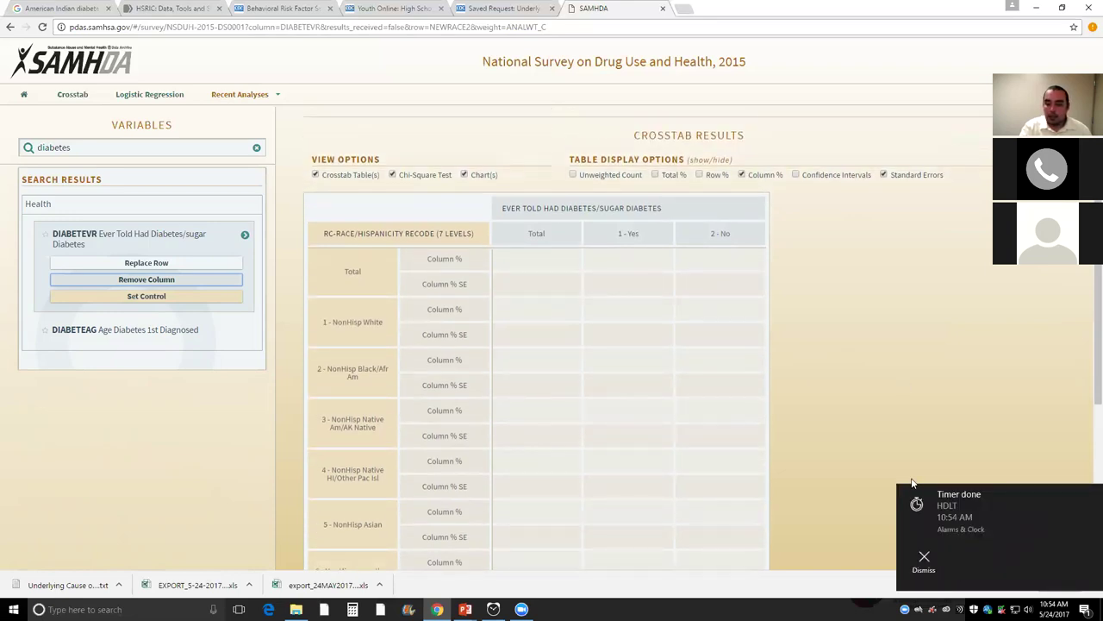
pyautogui.click(925, 565)
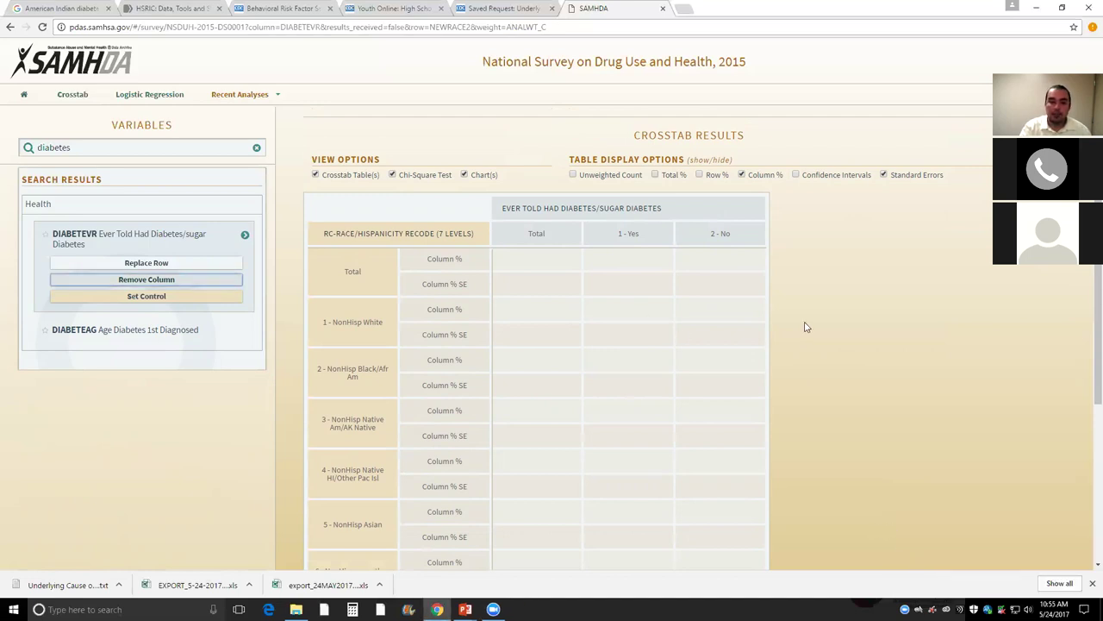
pyautogui.scroll(-5, 806, 326)
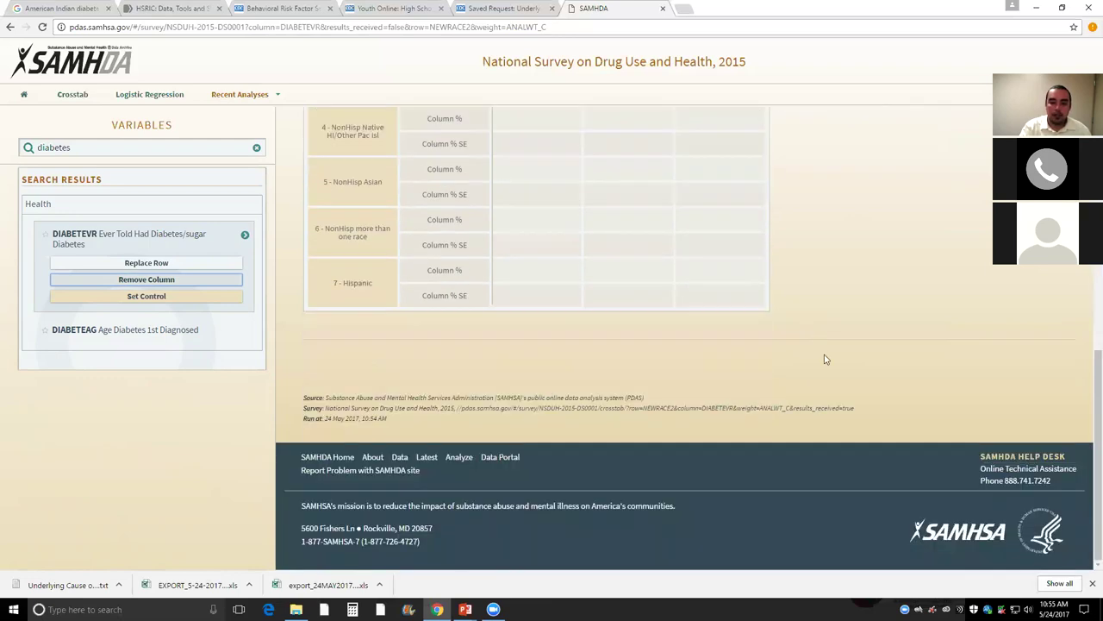
pyautogui.scroll(10, 819, 354)
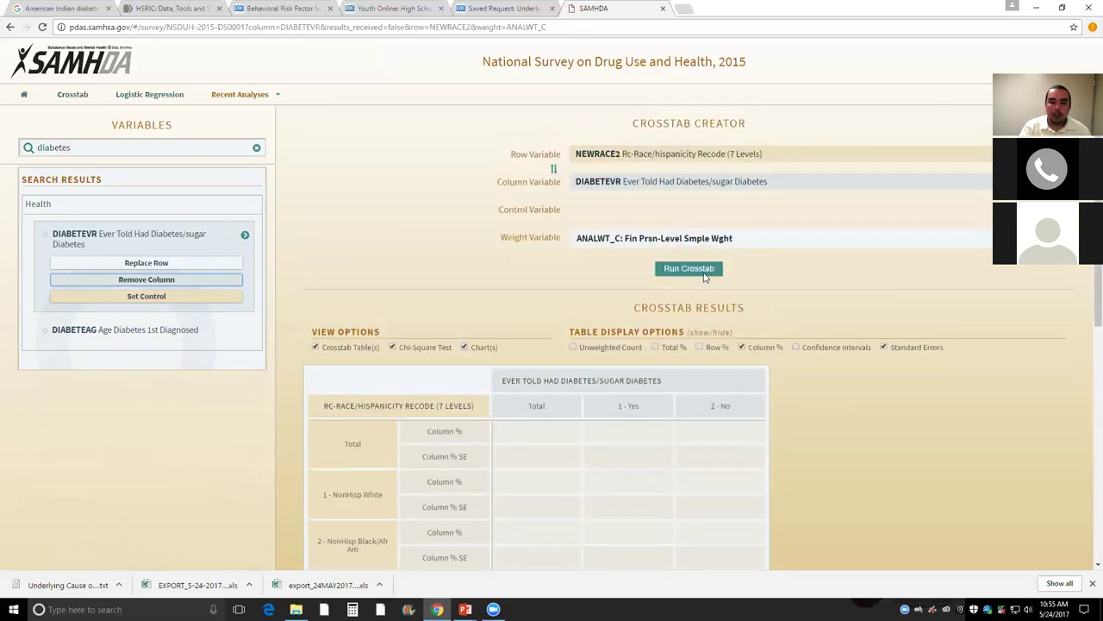
pyautogui.click(704, 274)
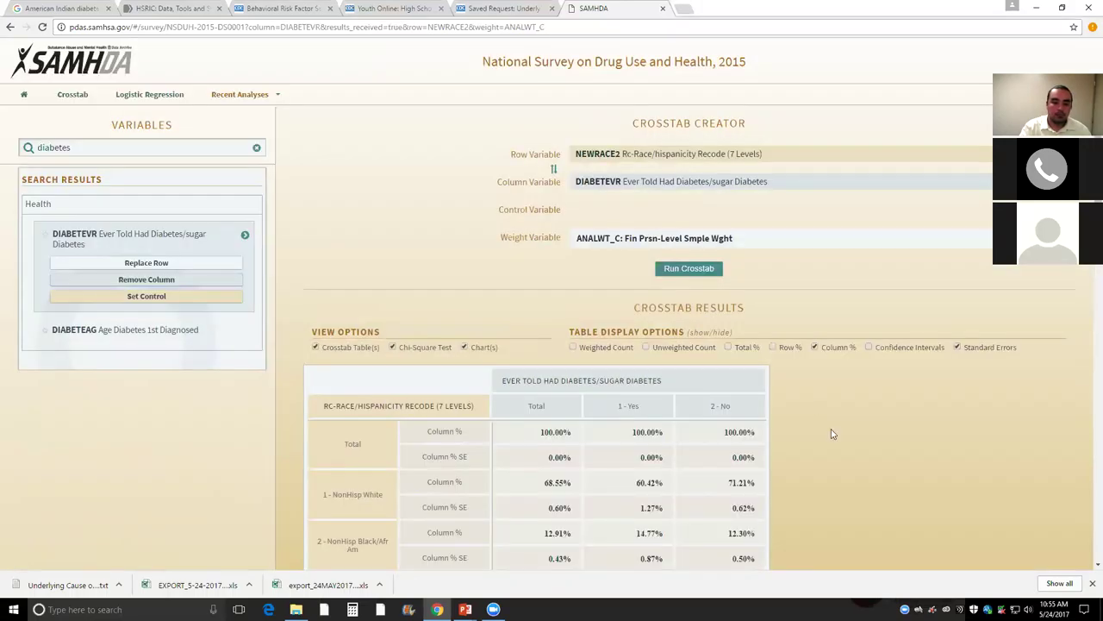
# Step: Review the crosstab results and swap the variables so DIABETEVR is the row and NEWRACE2 the column
pyautogui.scroll(-2, 834, 431)
pyautogui.scroll(-1, 834, 431)
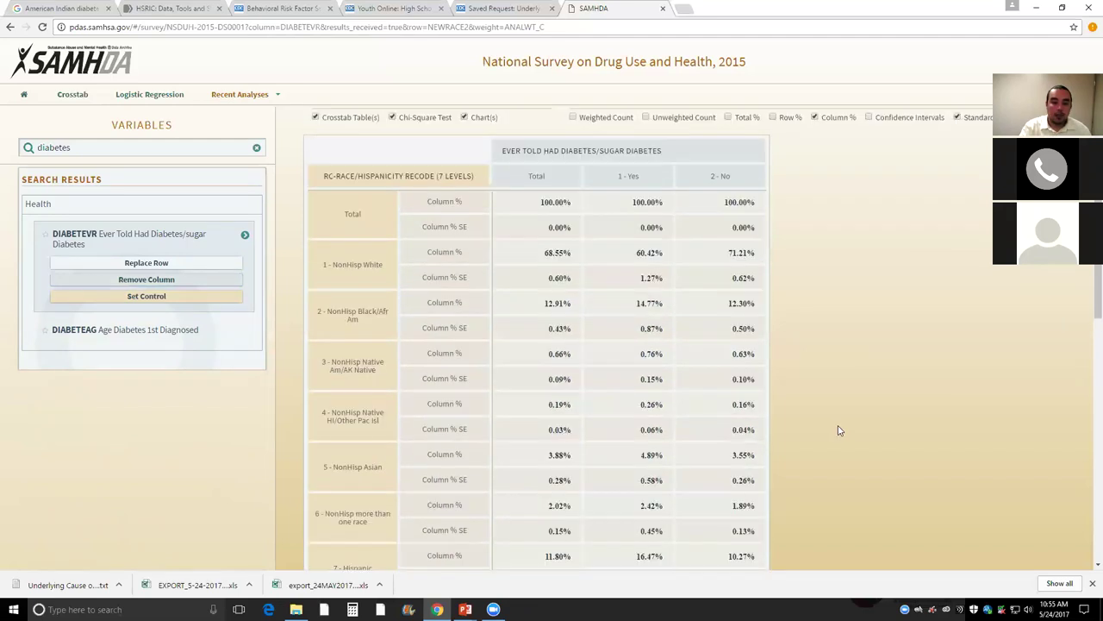
pyautogui.scroll(3, 834, 422)
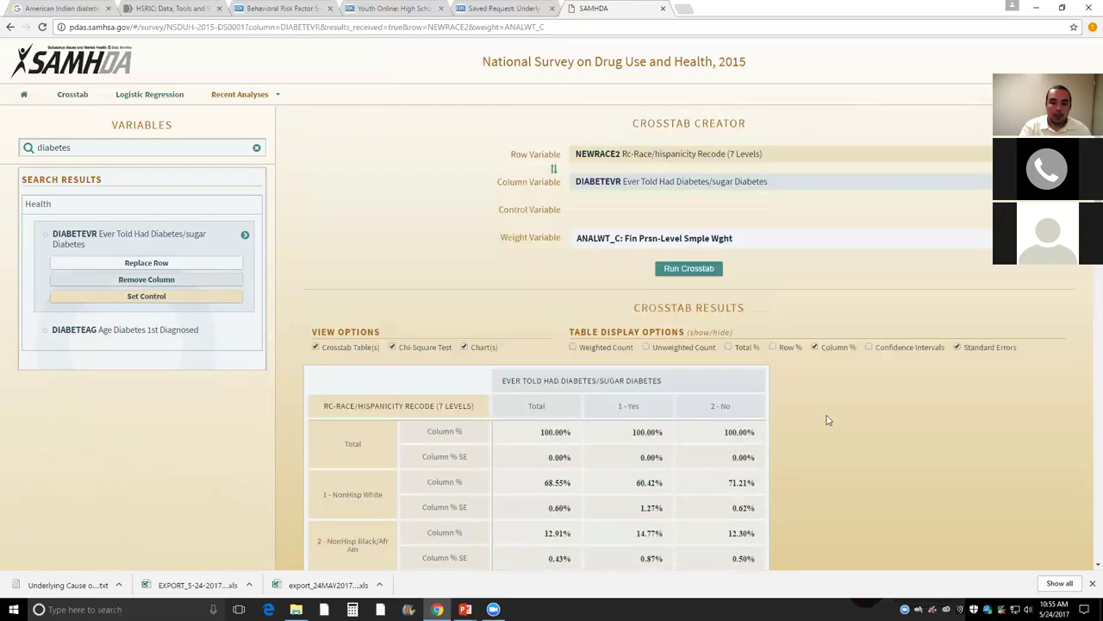
pyautogui.click(555, 169)
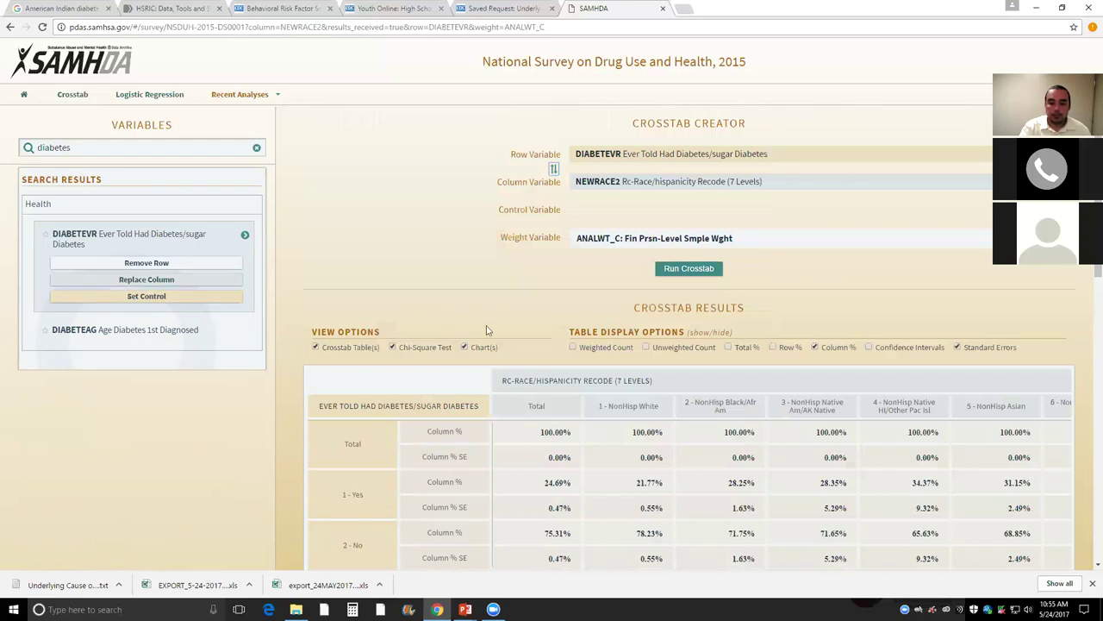
# Step: Highlight the "Yes" column percentages for NonHisp White and NonHisp Native Am/AK Native, and examine the chi-square test and chart
pyautogui.scroll(-2, 486, 330)
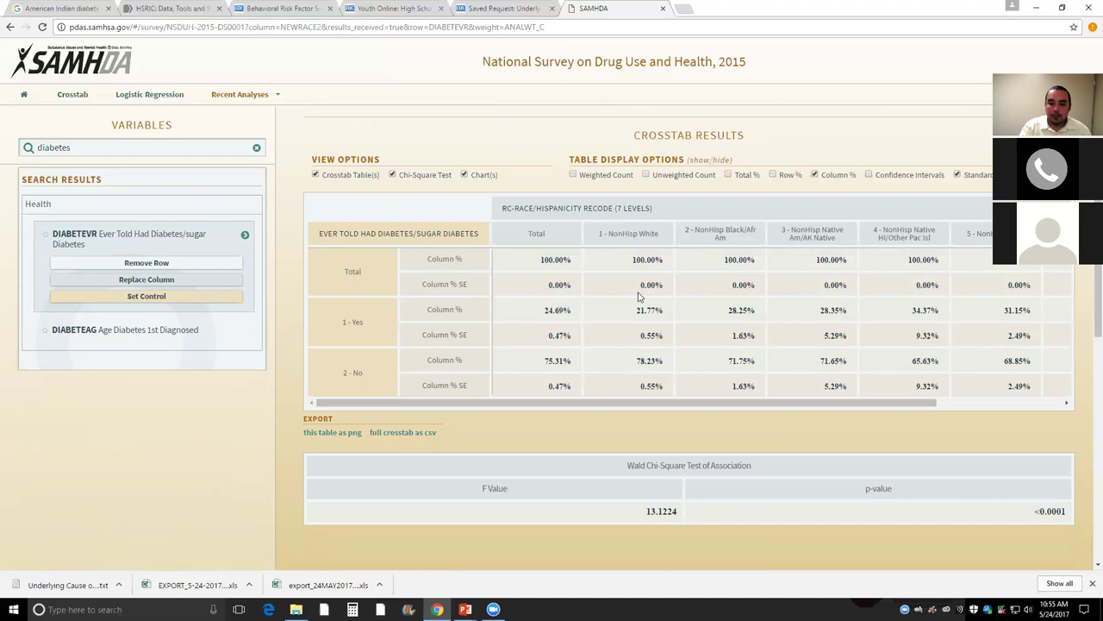
pyautogui.moveTo(645, 311); pyautogui.dragTo(663, 312)
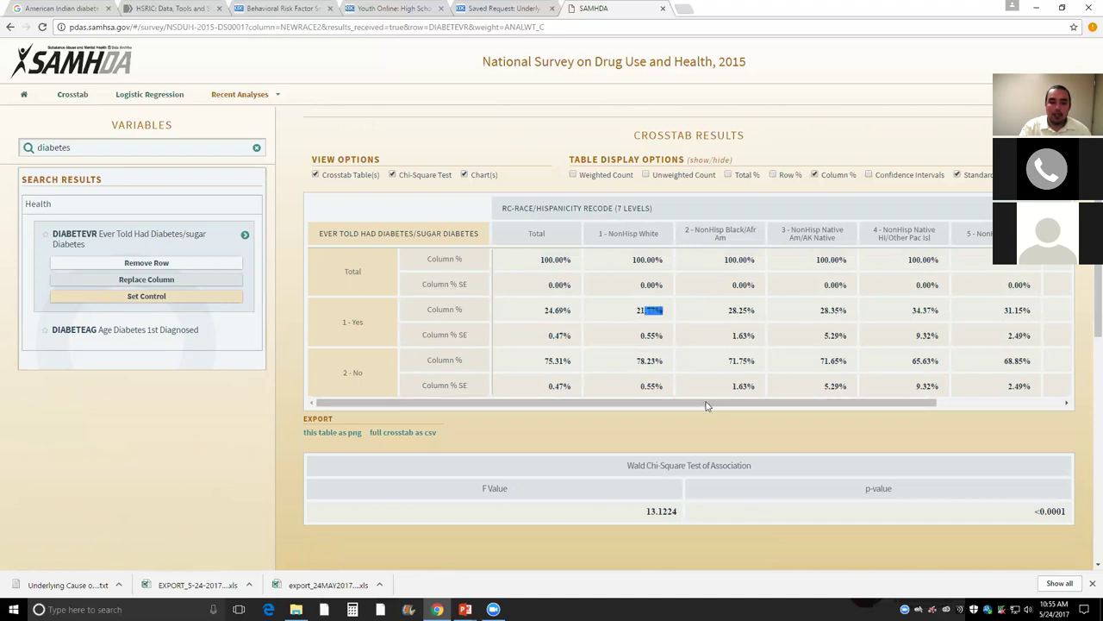
pyautogui.moveTo(734, 405); pyautogui.dragTo(798, 411)
pyautogui.moveTo(695, 309); pyautogui.dragTo(721, 310)
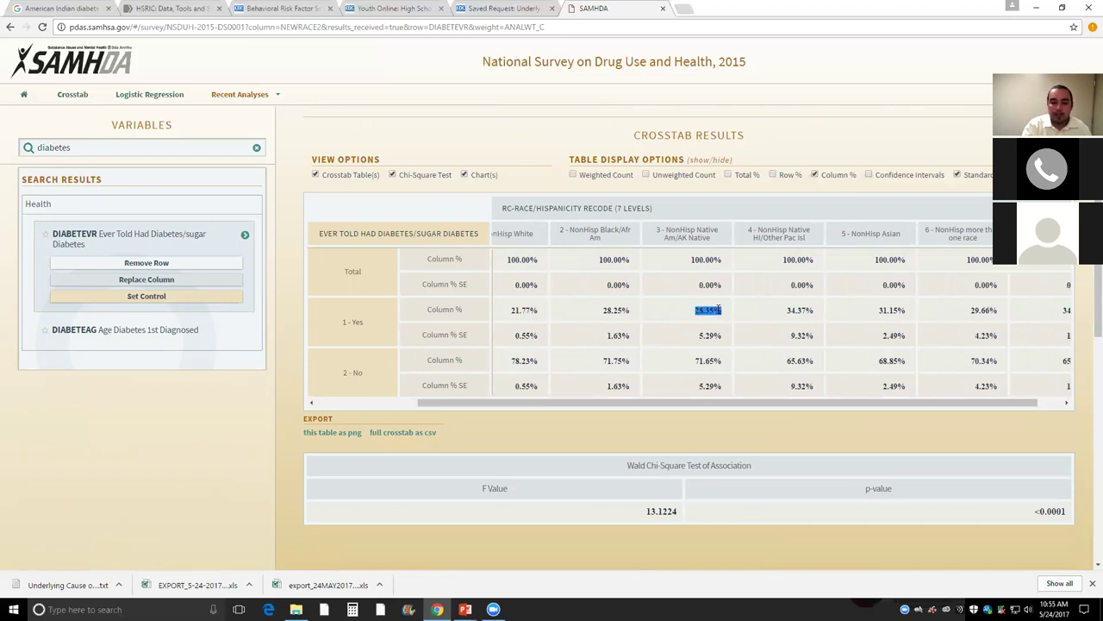
pyautogui.scroll(-1, 580, 465)
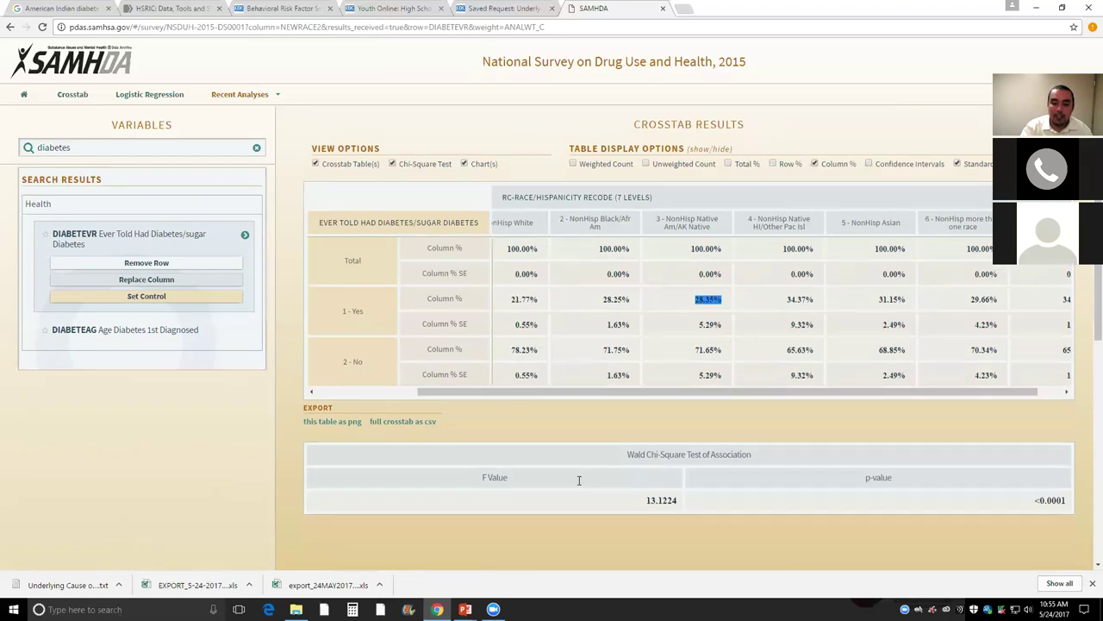
pyautogui.scroll(-5, 580, 480)
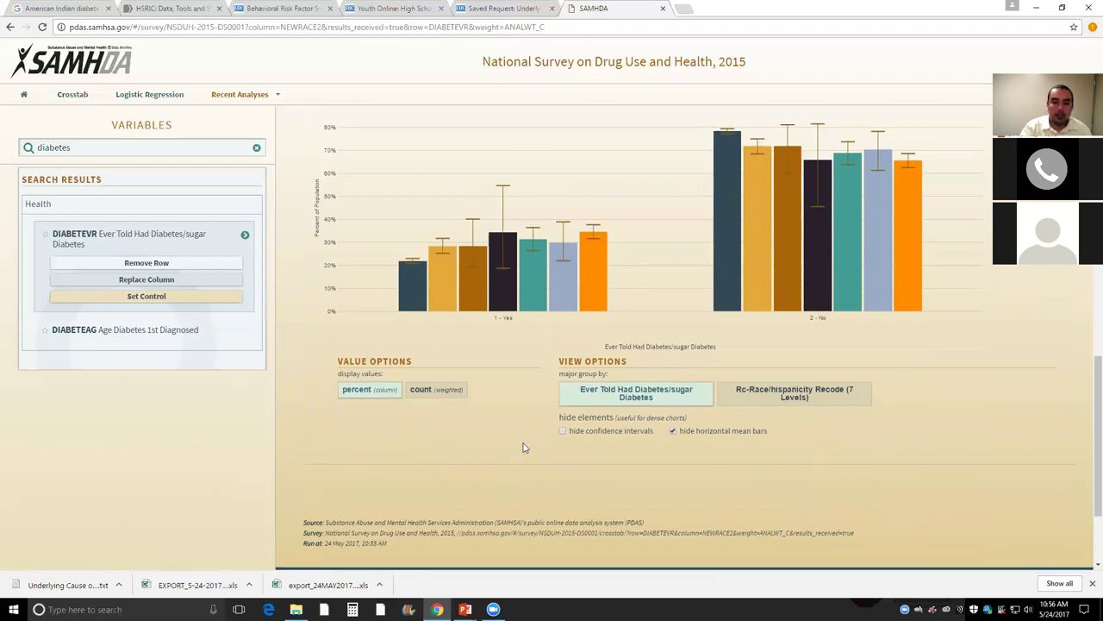
# Step: Review the diabetes-by-race crosstab and chart, and export the crosstab table as a PNG image
pyautogui.scroll(5, 522, 446)
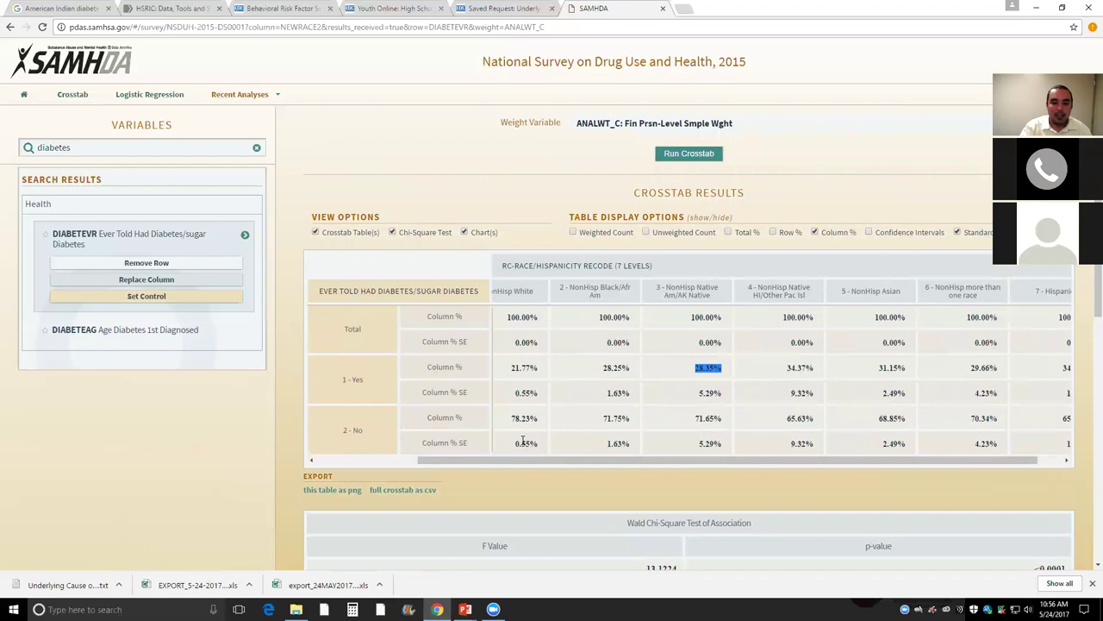
pyautogui.scroll(2, 523, 441)
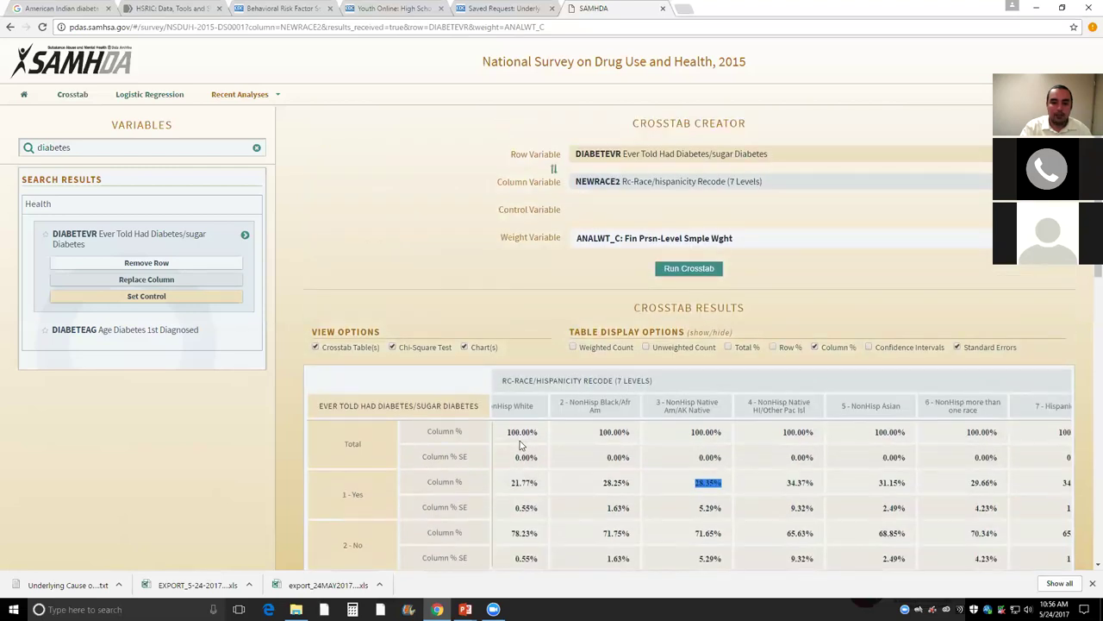
pyautogui.scroll(-7, 520, 445)
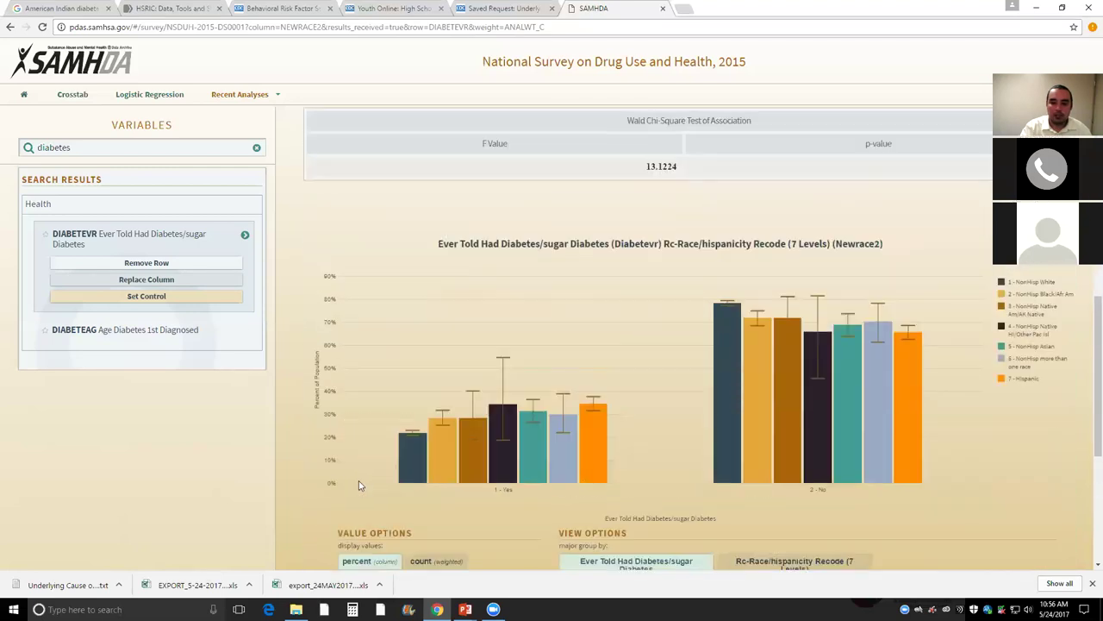
pyautogui.scroll(3, 361, 485)
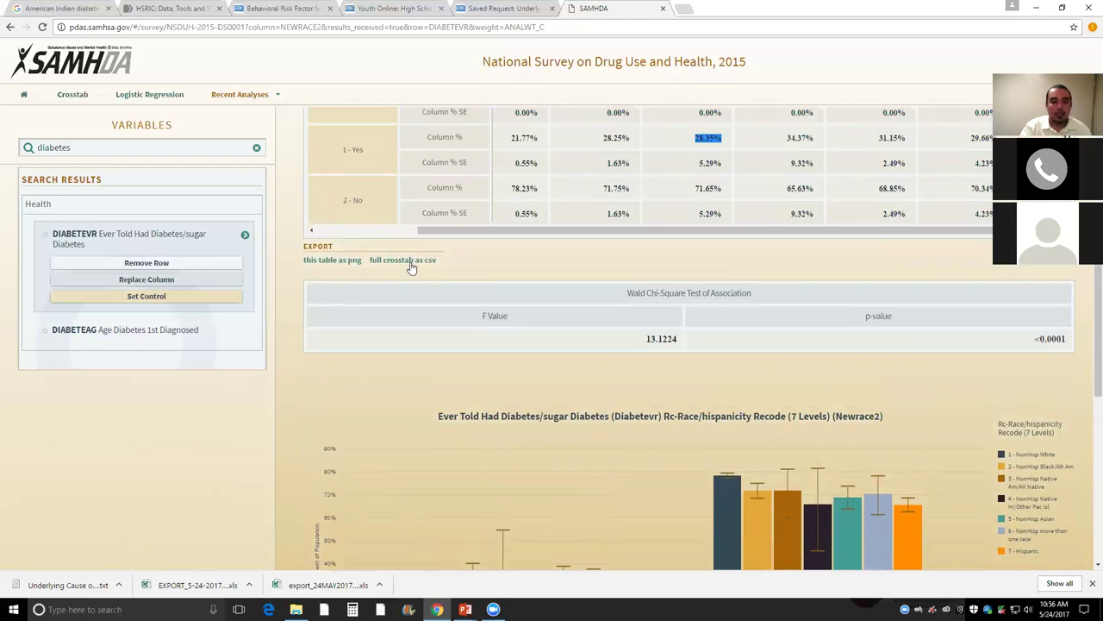
pyautogui.click(349, 267)
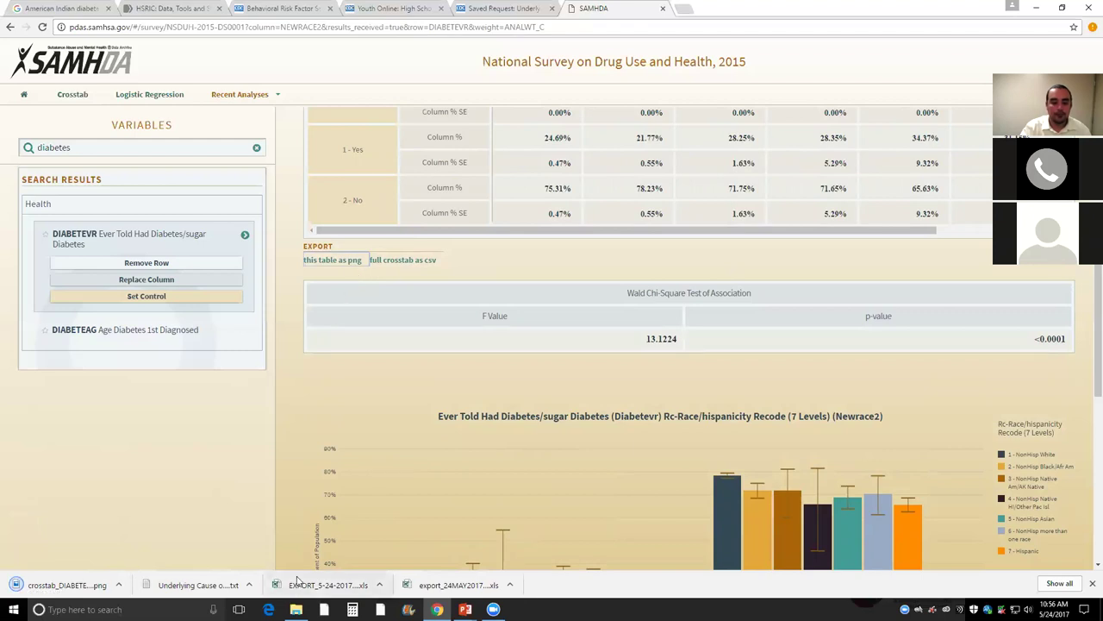
# Step: Open the exported crosstab PNG in Photos, inspect the table image, and close it to return to the chart
pyautogui.click(73, 588)
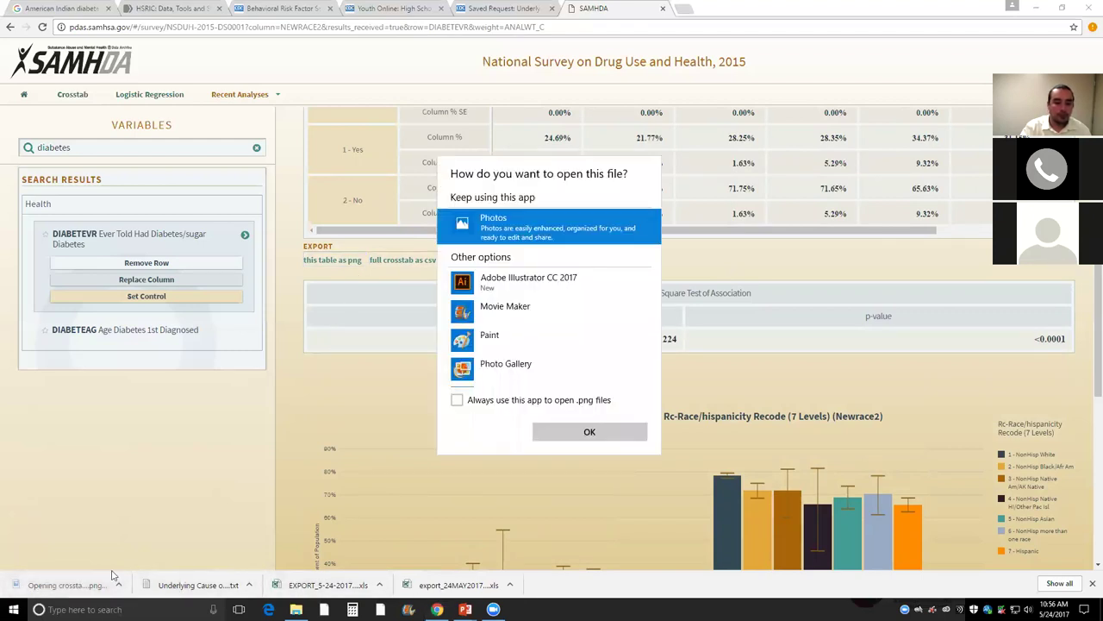
pyautogui.click(586, 431)
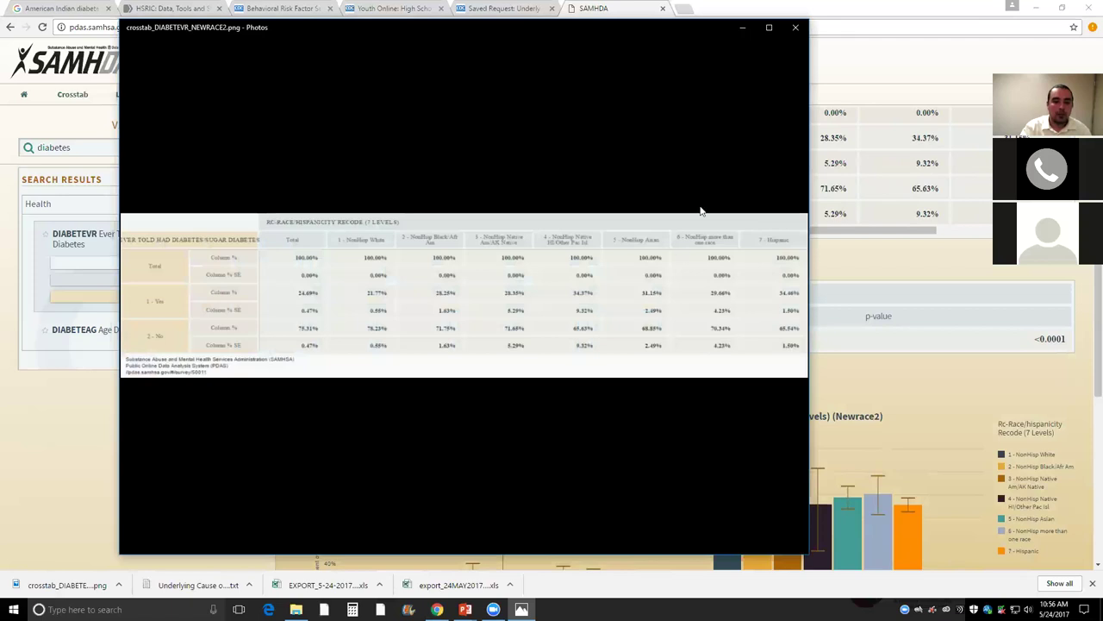
pyautogui.moveTo(709, 207)
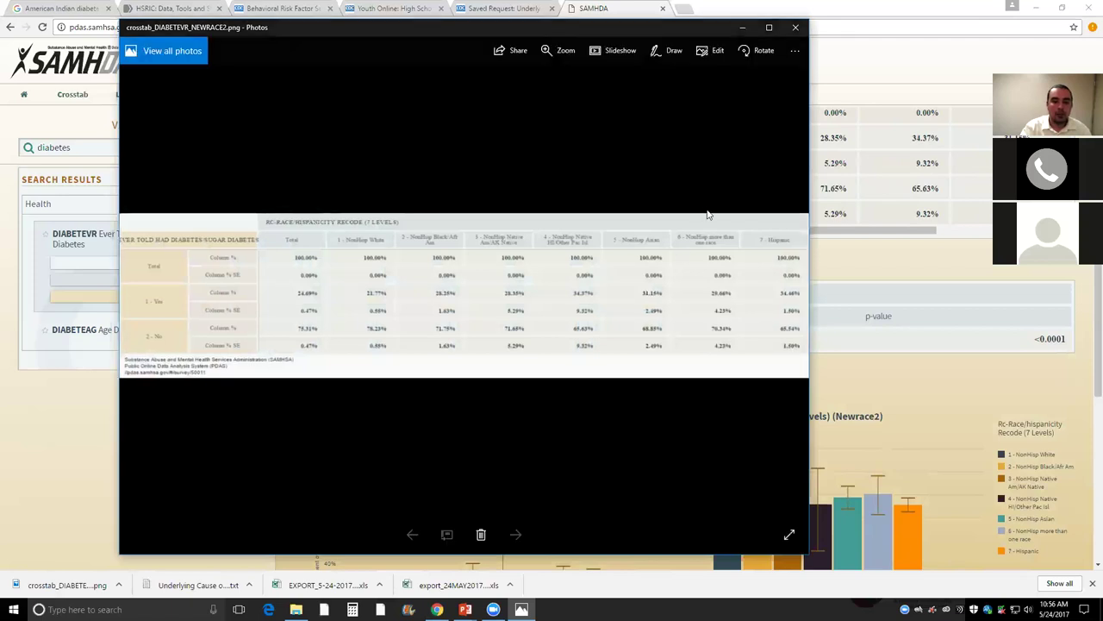
pyautogui.click(797, 30)
pyautogui.scroll(-4, 642, 319)
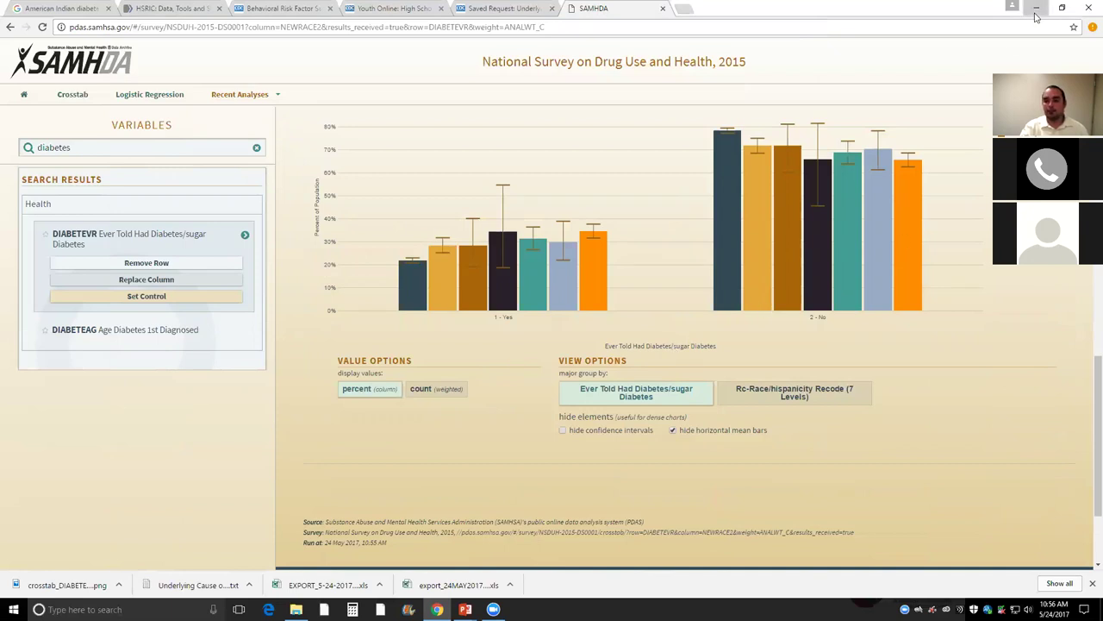
# Step: Switch to the PowerPoint presentation, end its slide show to check the remaining slides, and close the Module 1 folder window
pyautogui.hotkey('alt', 'Tab')
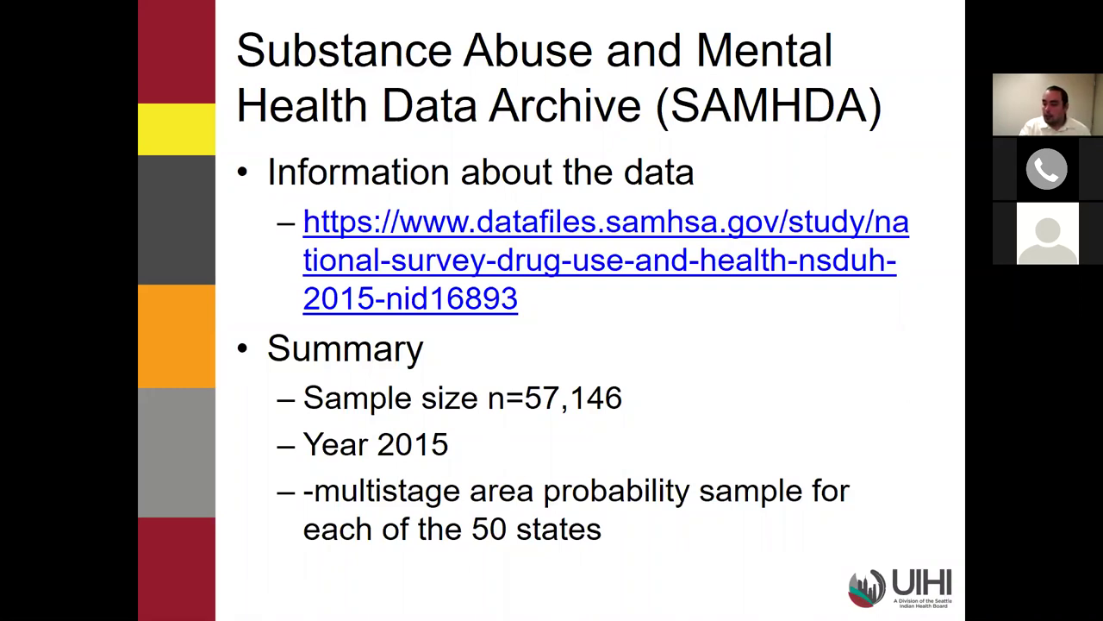
pyautogui.press('Escape')
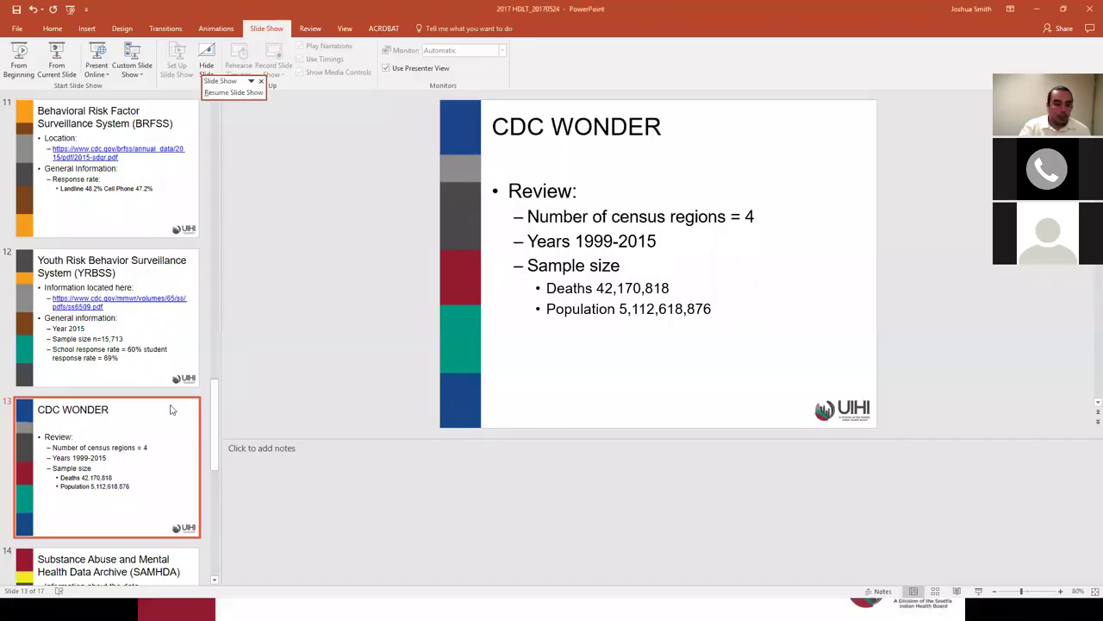
pyautogui.moveTo(215, 420); pyautogui.dragTo(216, 500)
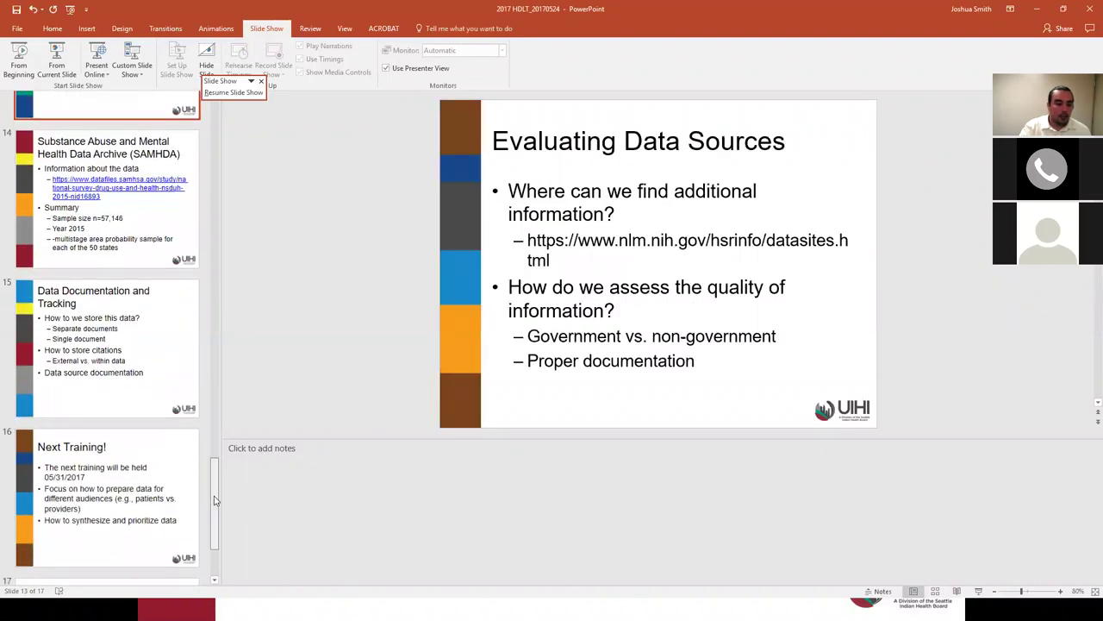
pyautogui.scroll(-3, 216, 500)
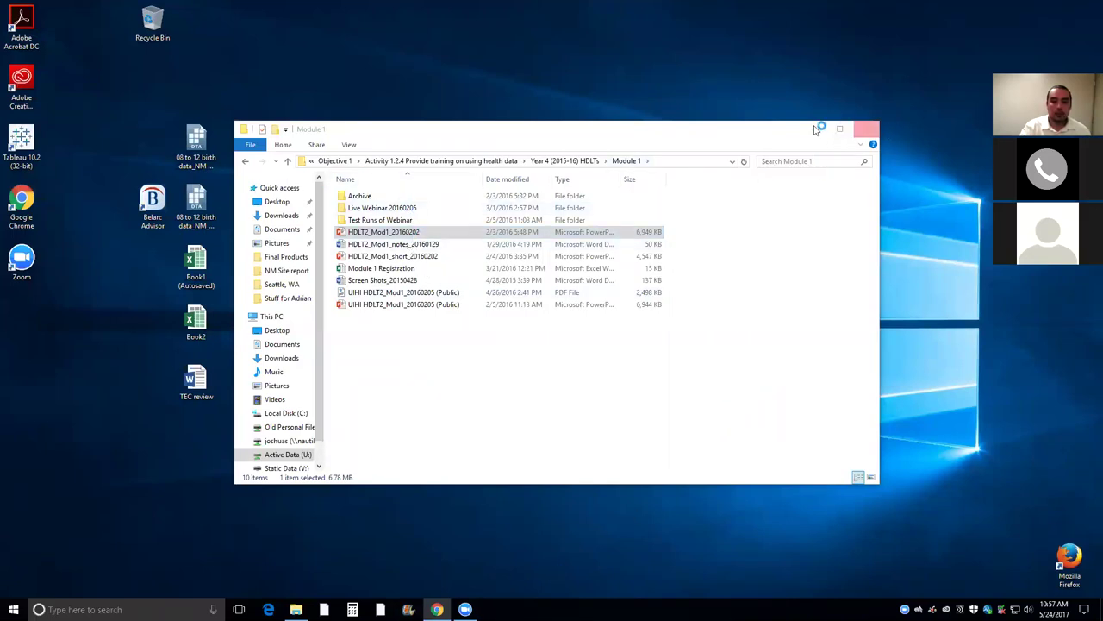
pyautogui.click(863, 125)
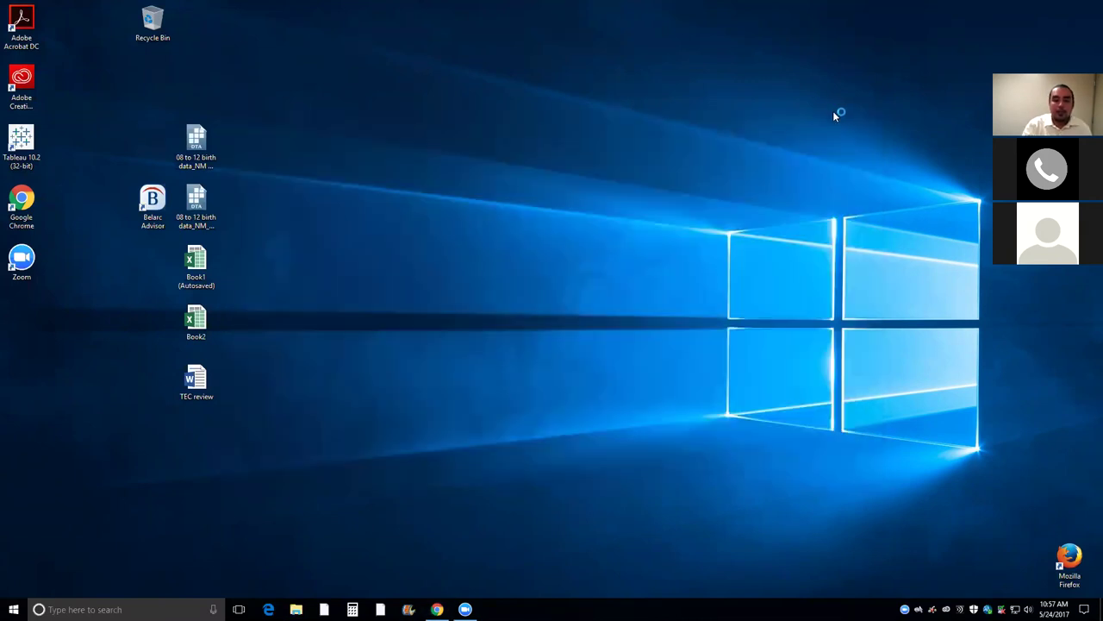